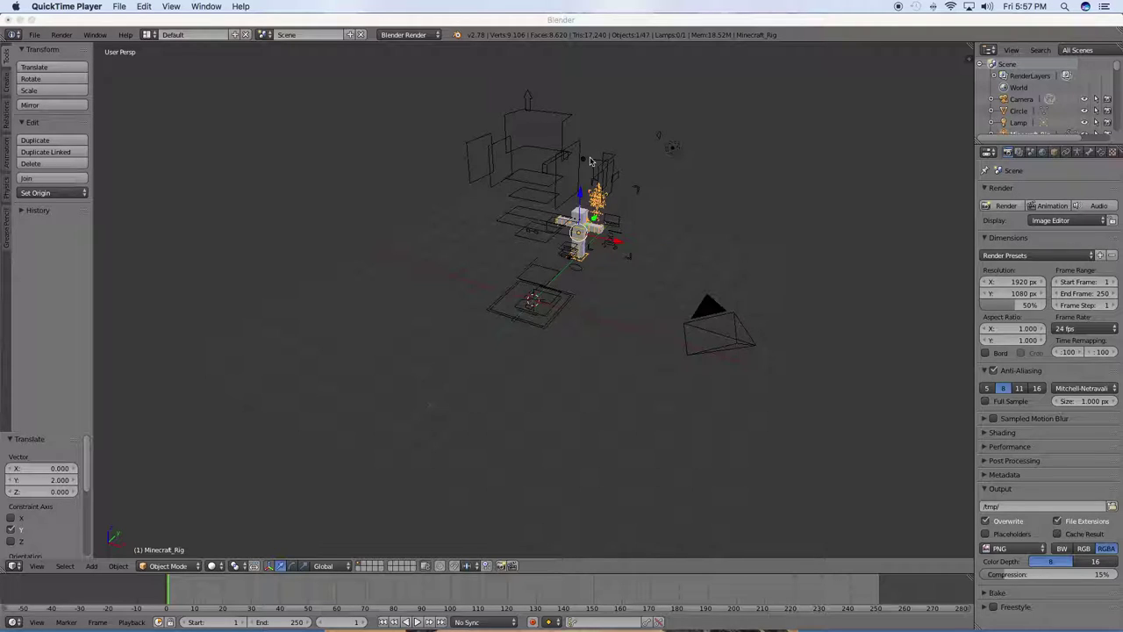
# Step: Orbit and zoom the 3D view to a close front view of the Minecraft_Rig character
pyautogui.click(628, 210)
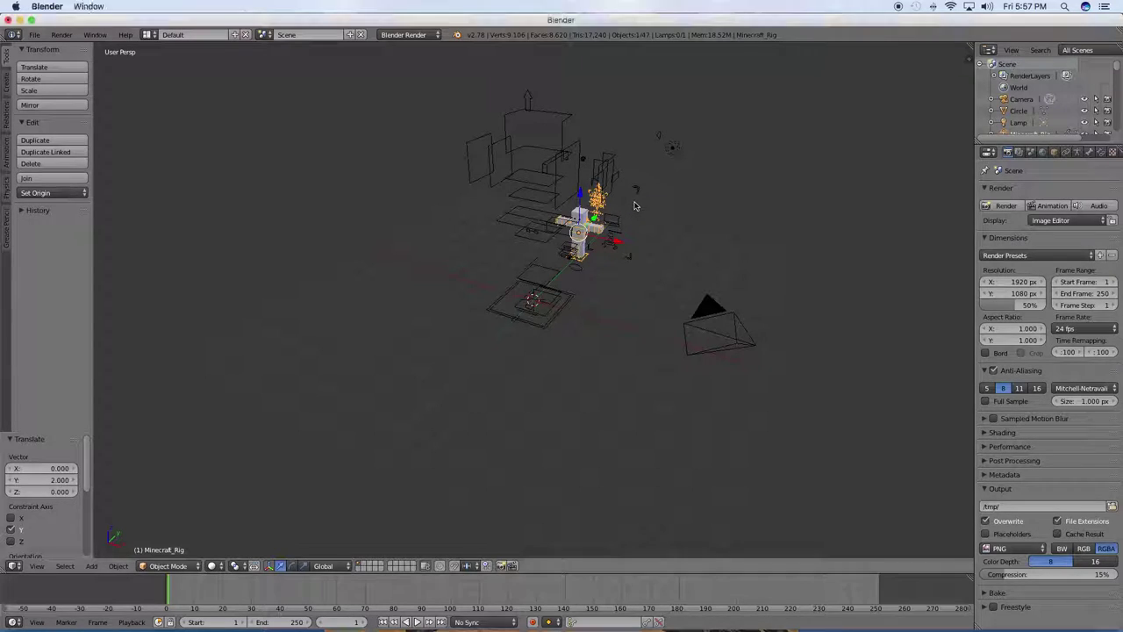
pyautogui.scroll(-2, 630, 207)
pyautogui.scroll(4, 634, 206)
pyautogui.moveTo(652, 170)
pyautogui.mouseDown(button='middle')
pyautogui.moveTo(378, 160)
pyautogui.moveTo(687, 194)
pyautogui.mouseUp(button='middle')
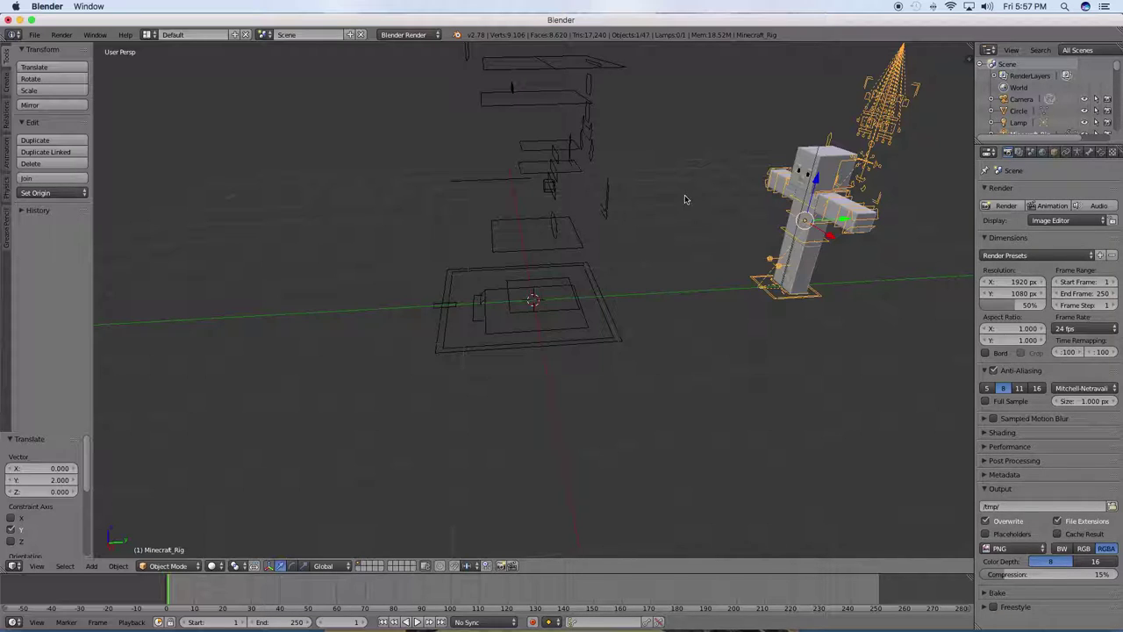
pyautogui.moveTo(742, 227)
pyautogui.mouseDown(button='middle')
pyautogui.moveTo(722, 225)
pyautogui.moveTo(757, 240)
pyautogui.moveTo(736, 256)
pyautogui.mouseUp(button='middle')
pyautogui.moveTo(647, 166)
pyautogui.mouseDown(button='middle')
pyautogui.moveTo(745, 140)
pyautogui.moveTo(687, 121)
pyautogui.moveTo(629, 140)
pyautogui.moveTo(664, 127)
pyautogui.mouseUp(button='middle')
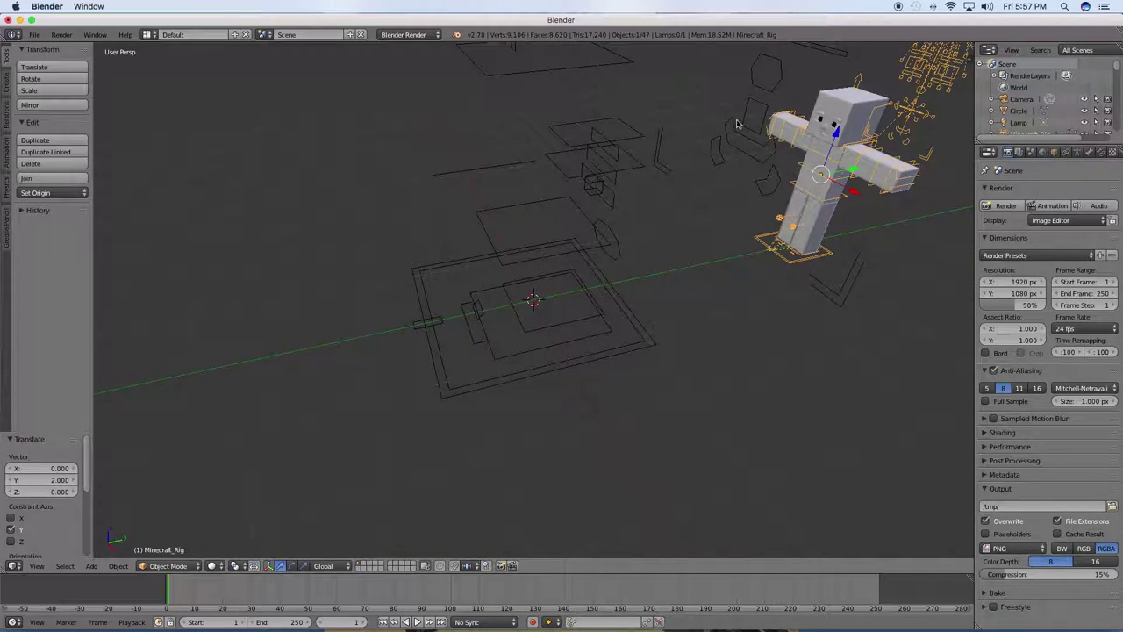
pyautogui.moveTo(712, 96)
pyautogui.mouseDown(button='middle')
pyautogui.moveTo(764, 126)
pyautogui.moveTo(714, 310)
pyautogui.moveTo(840, 281)
pyautogui.moveTo(792, 246)
pyautogui.moveTo(800, 320)
pyautogui.moveTo(704, 248)
pyautogui.moveTo(501, 218)
pyautogui.moveTo(543, 248)
pyautogui.moveTo(484, 251)
pyautogui.moveTo(705, 311)
pyautogui.mouseUp(button='middle')
pyautogui.scroll(1, 705, 311)
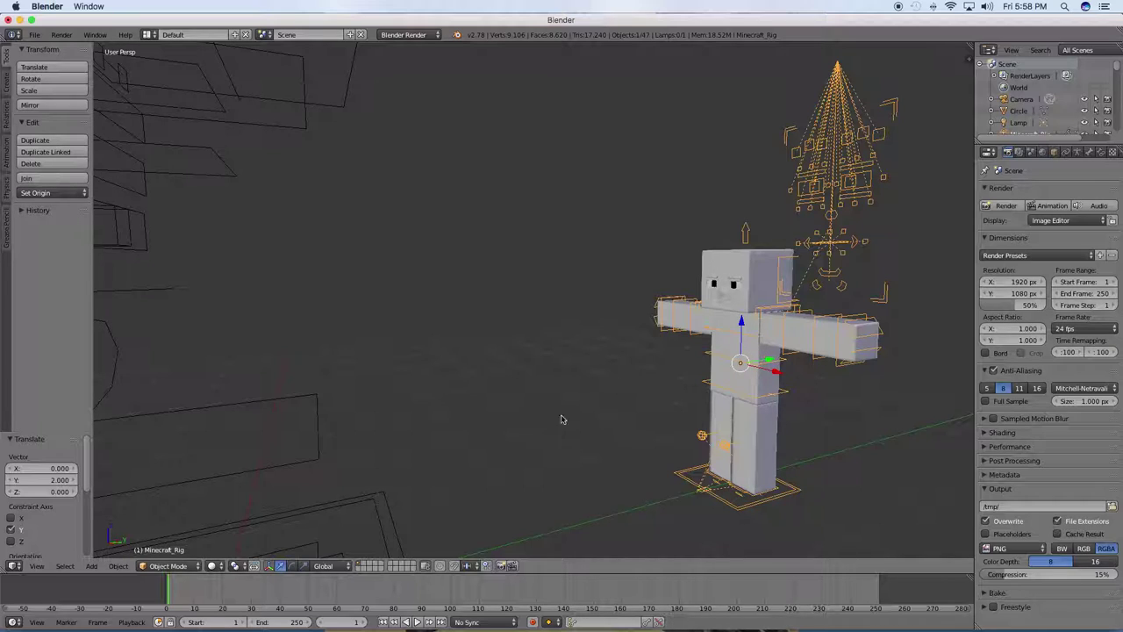
# Step: Switch viewport shading to Texture, view the skinned Steve scene, and select the lamp
pyautogui.click(212, 566)
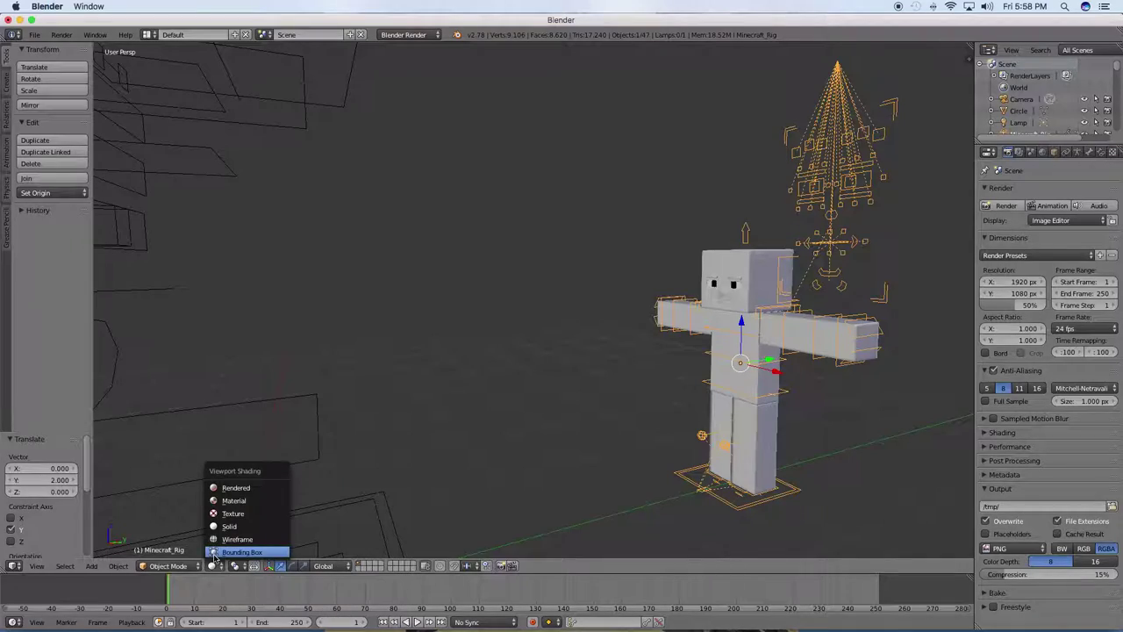
pyautogui.click(242, 512)
pyautogui.moveTo(441, 474); pyautogui.dragTo(323, 355, button='middle')
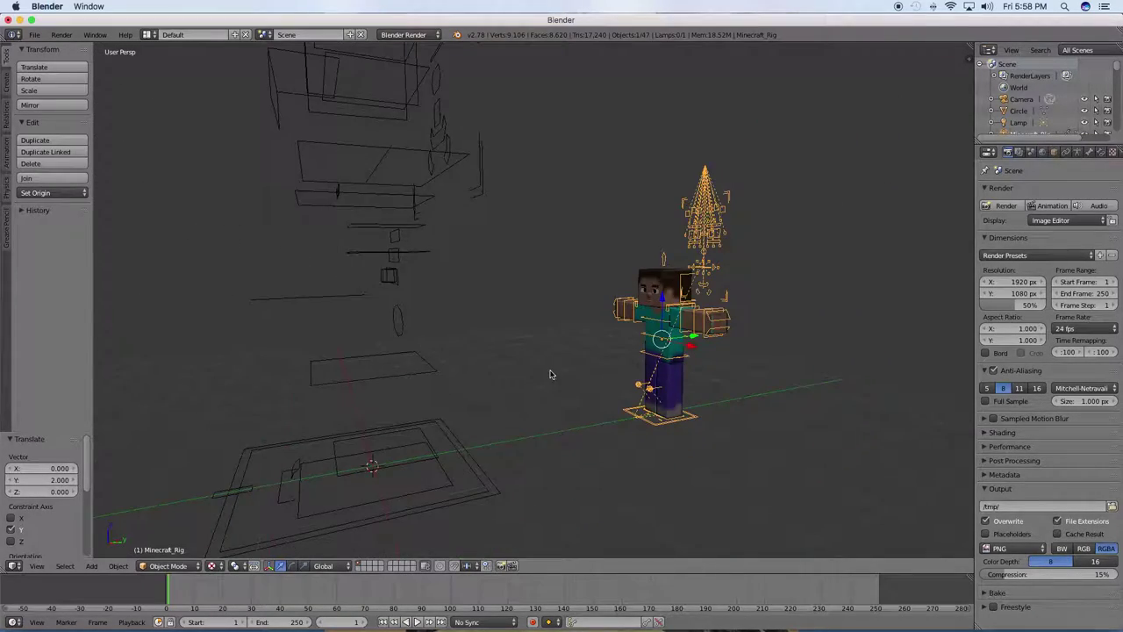
pyautogui.scroll(-5, 323, 355)
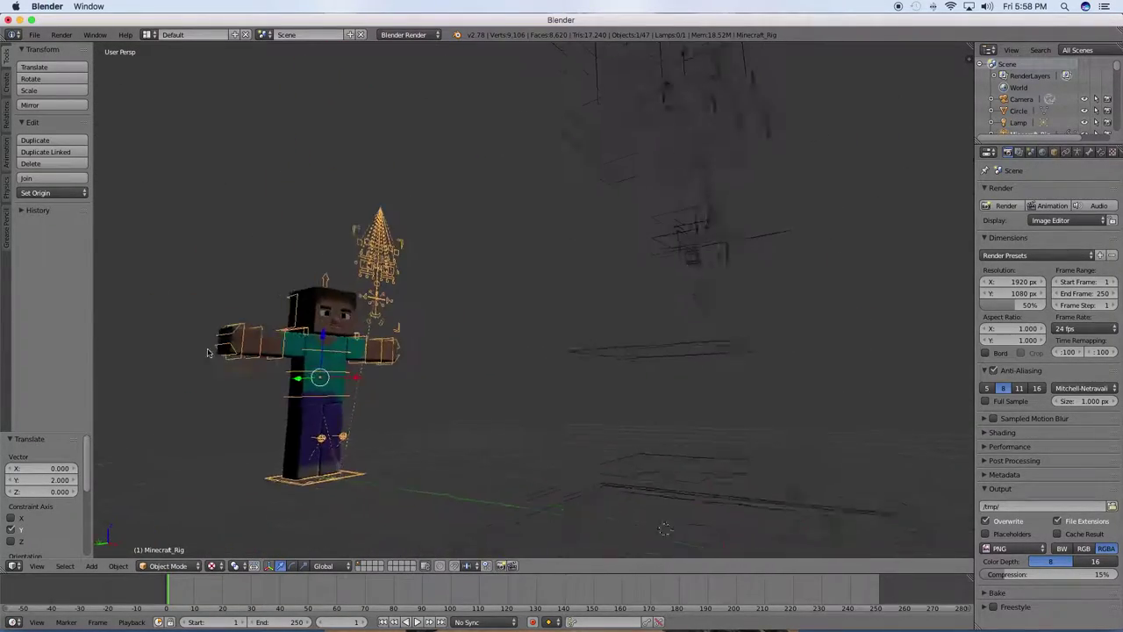
pyautogui.moveTo(323, 355)
pyautogui.mouseDown(button='middle')
pyautogui.moveTo(450, 315)
pyautogui.moveTo(614, 243)
pyautogui.mouseUp(button='middle')
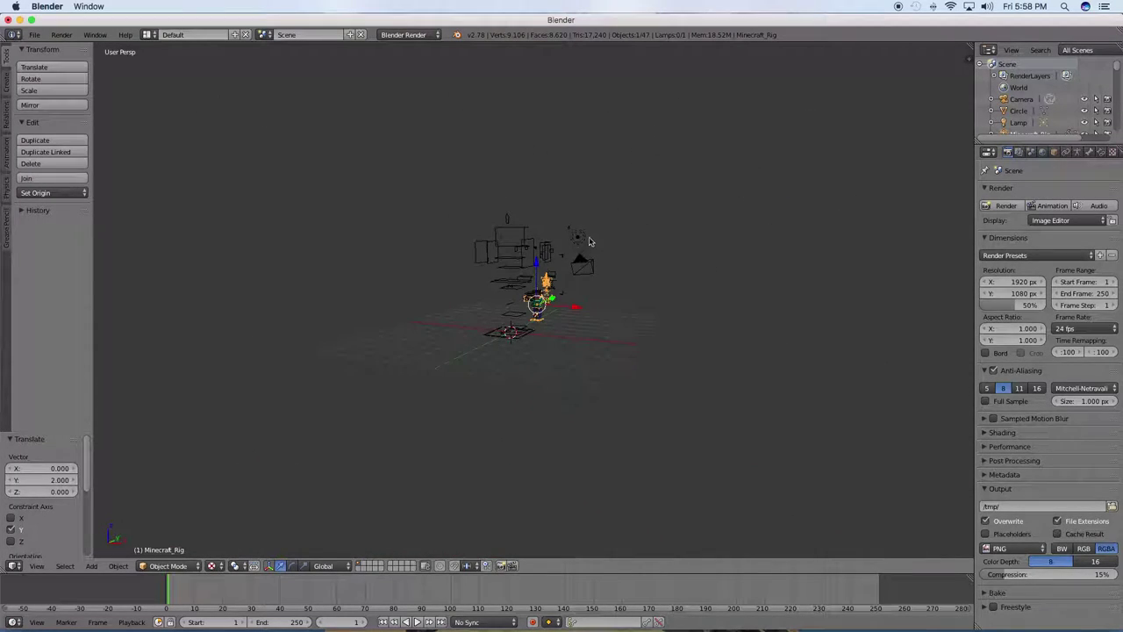
pyautogui.scroll(2, 614, 242)
pyautogui.rightClick(634, 218)
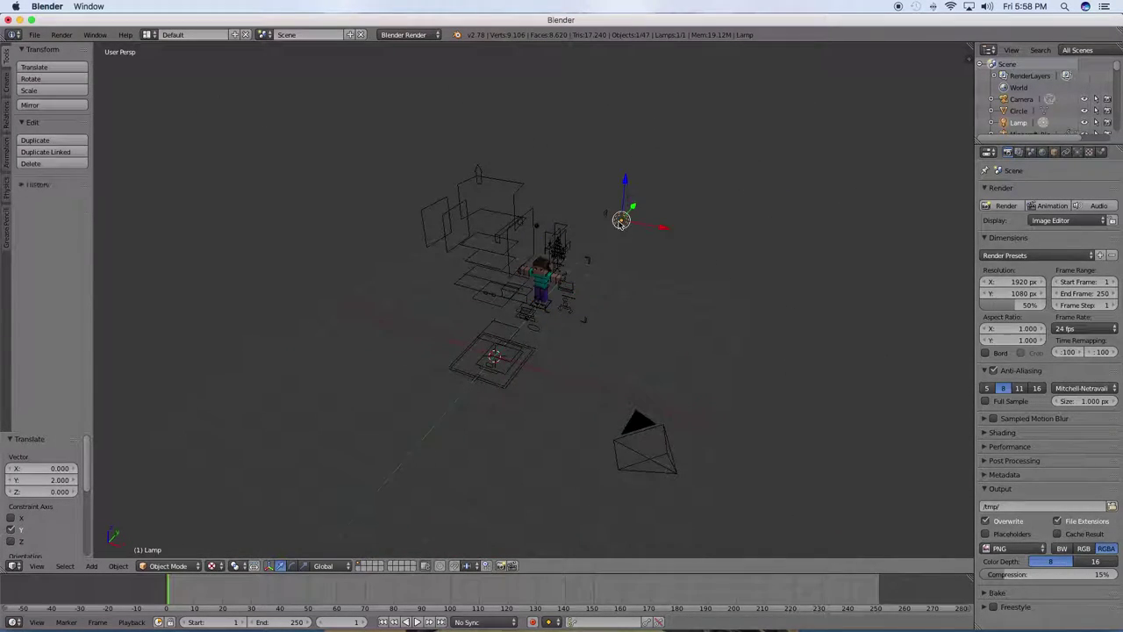
# Step: Move the lamp 4 units along negative X
pyautogui.write('gx-4')
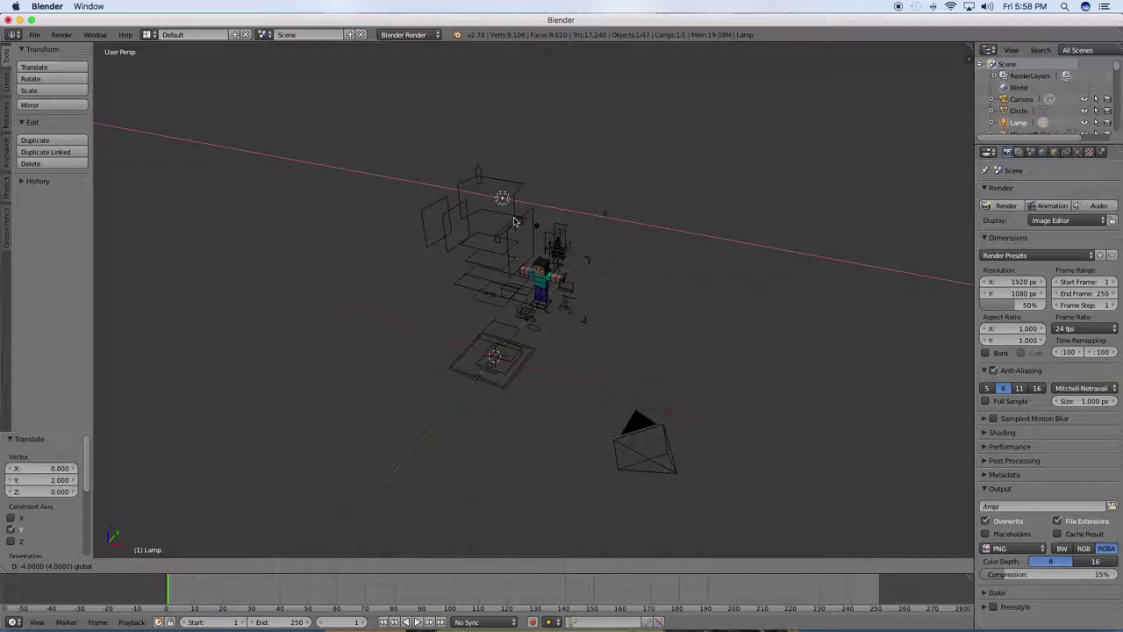
pyautogui.press('Return')
pyautogui.moveTo(518, 224); pyautogui.dragTo(479, 244, button='middle')
# Step: Duplicate the lamp and shift the copy 1 unit along Y and 3 along X
pyautogui.hotkey('shift', 'd')
pyautogui.click(566, 214)
pyautogui.press('g')
pyautogui.press('y')
pyautogui.write('1')
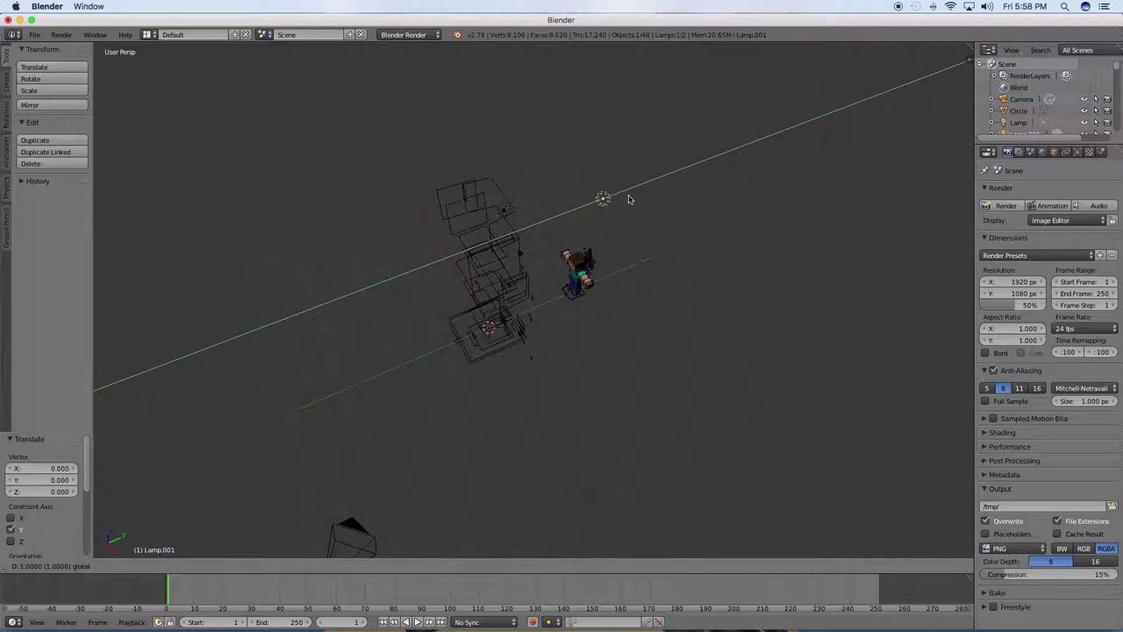
pyautogui.click(619, 196)
pyautogui.press('g')
pyautogui.press('x')
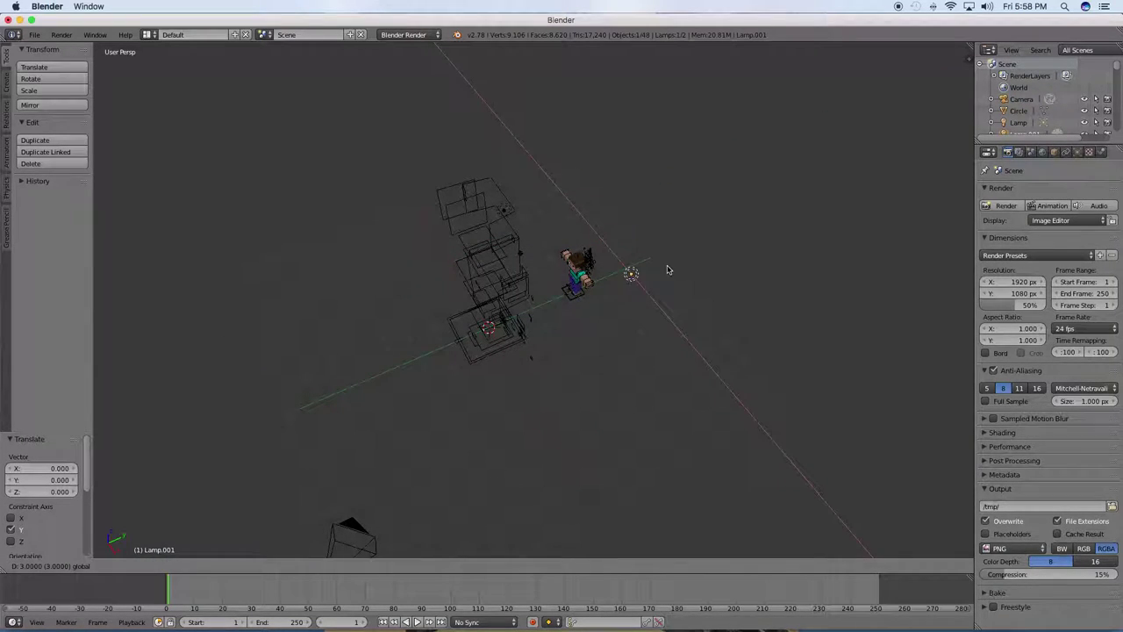
pyautogui.press('Return')
pyautogui.moveTo(667, 269); pyautogui.dragTo(521, 246, button='middle')
# Step: Duplicate the lamp again and move the copy -4 X, 4 Y, 2 X, then -1 X
pyautogui.hotkey('shift', 'd')
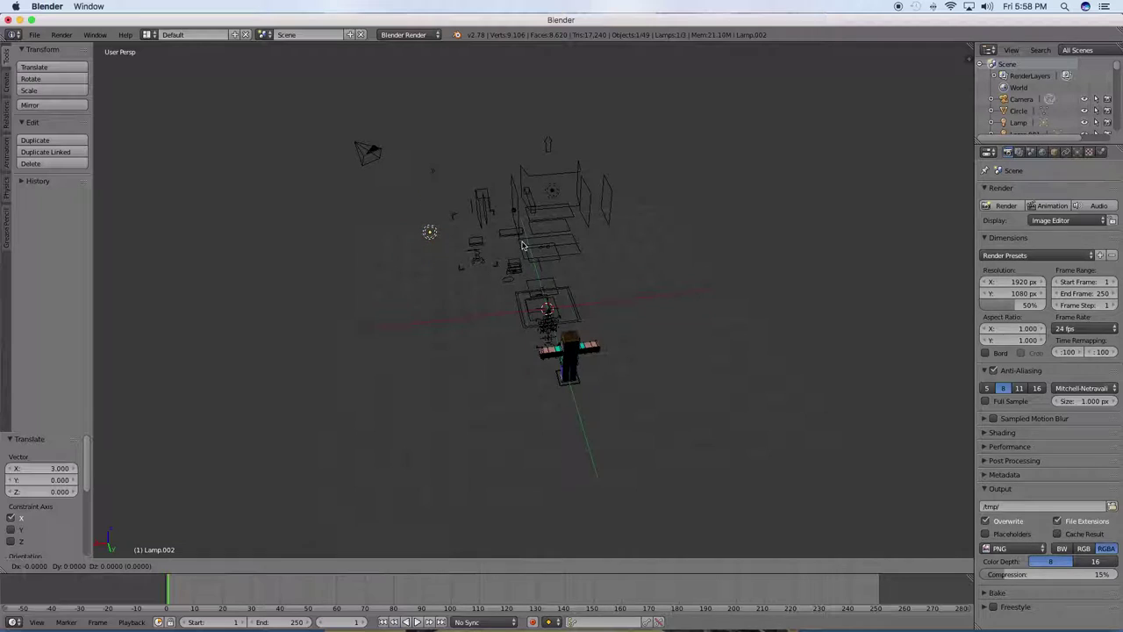
pyautogui.press('Return')
pyautogui.write('gx-4')
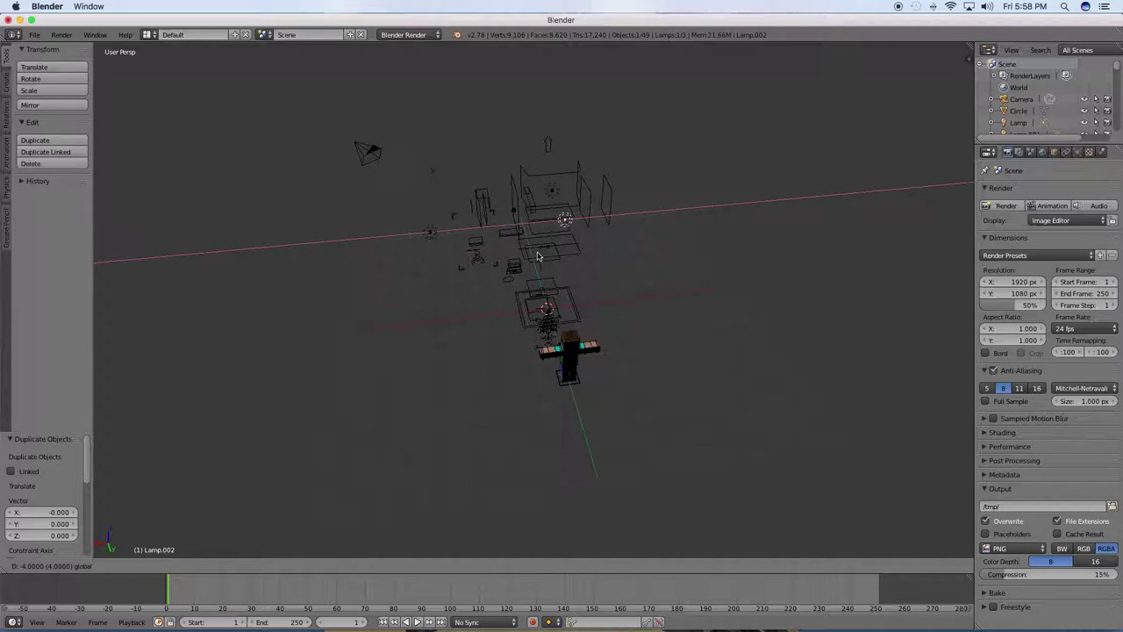
pyautogui.press('Return')
pyautogui.write('gy4')
pyautogui.press('Return')
pyautogui.write('gx2')
pyautogui.press('Return')
pyautogui.write('gx-1')
pyautogui.press('Return')
pyautogui.moveTo(542, 314); pyautogui.dragTo(509, 326, button='middle')
# Step: Duplicate Lamp.001 and place the new copy 7 units along negative X
pyautogui.rightClick(427, 197)
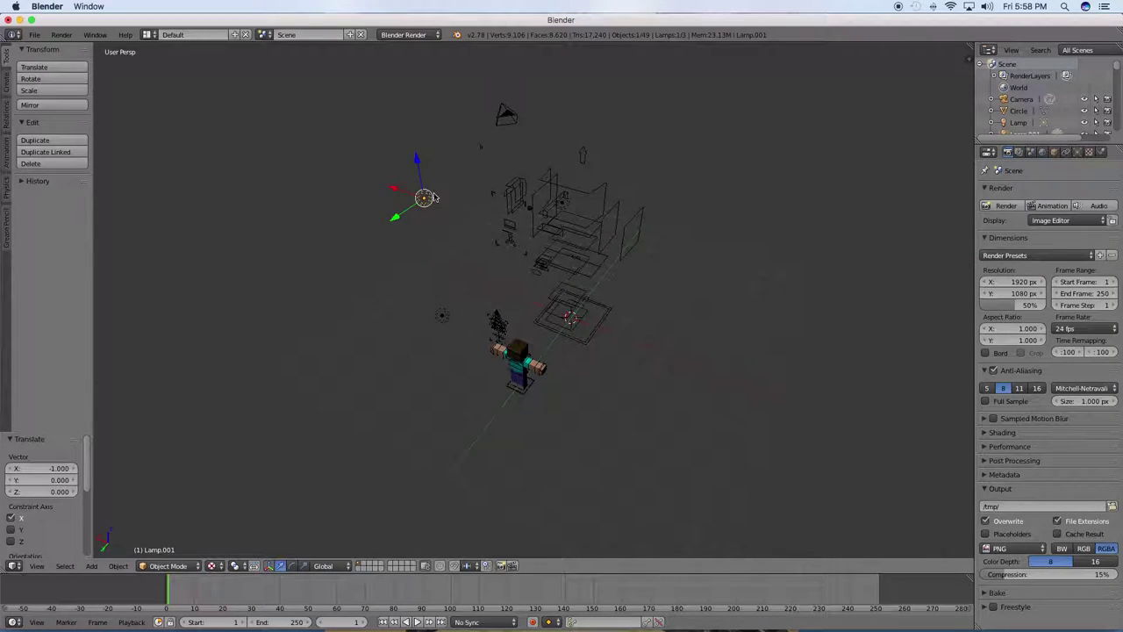
pyautogui.hotkey('shift', 'd')
pyautogui.press('Escape')
pyautogui.write('gx-7')
pyautogui.press('Return')
pyautogui.moveTo(591, 299)
pyautogui.mouseDown(button='middle')
pyautogui.moveTo(439, 268)
pyautogui.moveTo(338, 232)
pyautogui.moveTo(386, 235)
pyautogui.mouseUp(button='middle')
pyautogui.scroll(5, 427, 251)
pyautogui.scroll(3, 437, 238)
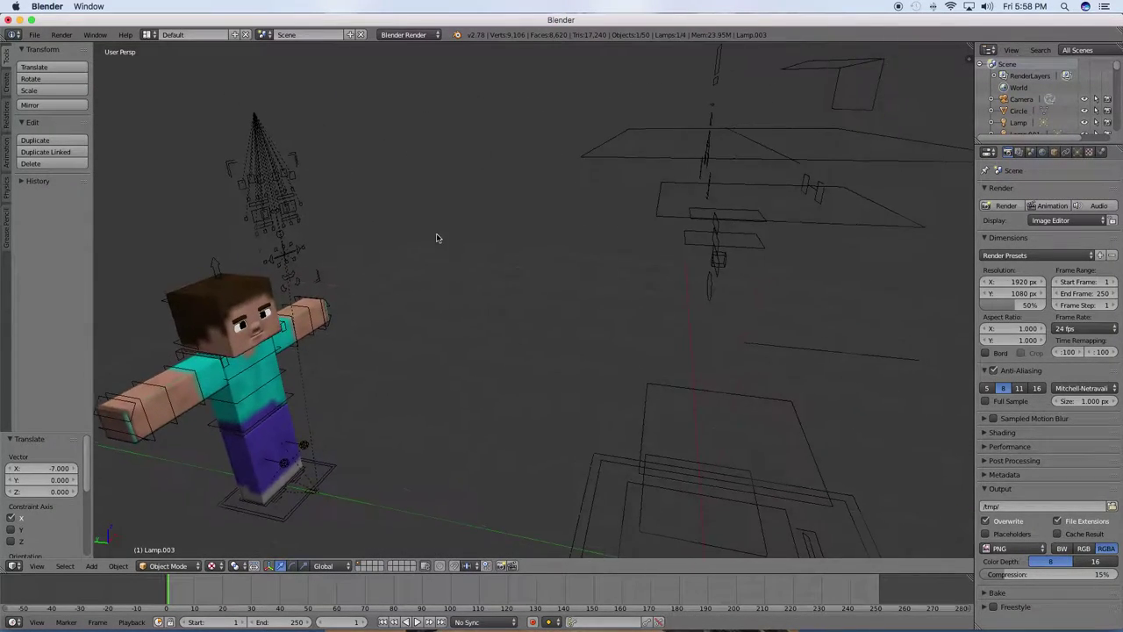
# Step: Select the Minecraft rig and orbit back out around it
pyautogui.rightClick(296, 336)
pyautogui.scroll(-3, 377, 307)
pyautogui.moveTo(377, 308); pyautogui.dragTo(421, 316, button='middle')
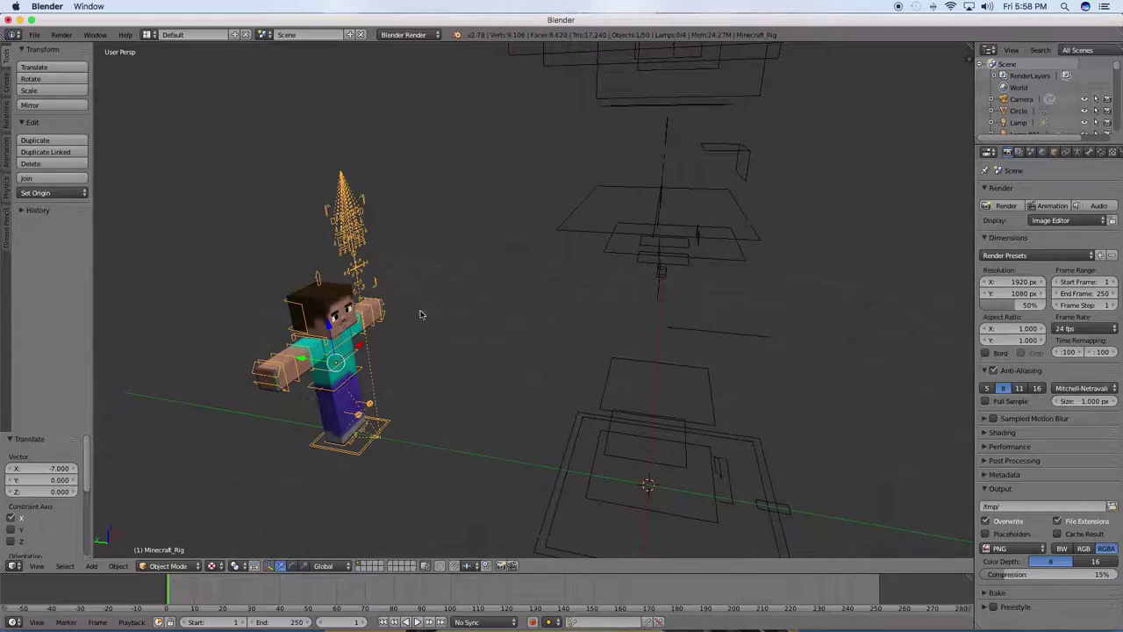
pyautogui.click(168, 566)
# Step: Enter Pose Mode and insert LocRotScale keyframes on all of Steve's bones
pyautogui.click(171, 525)
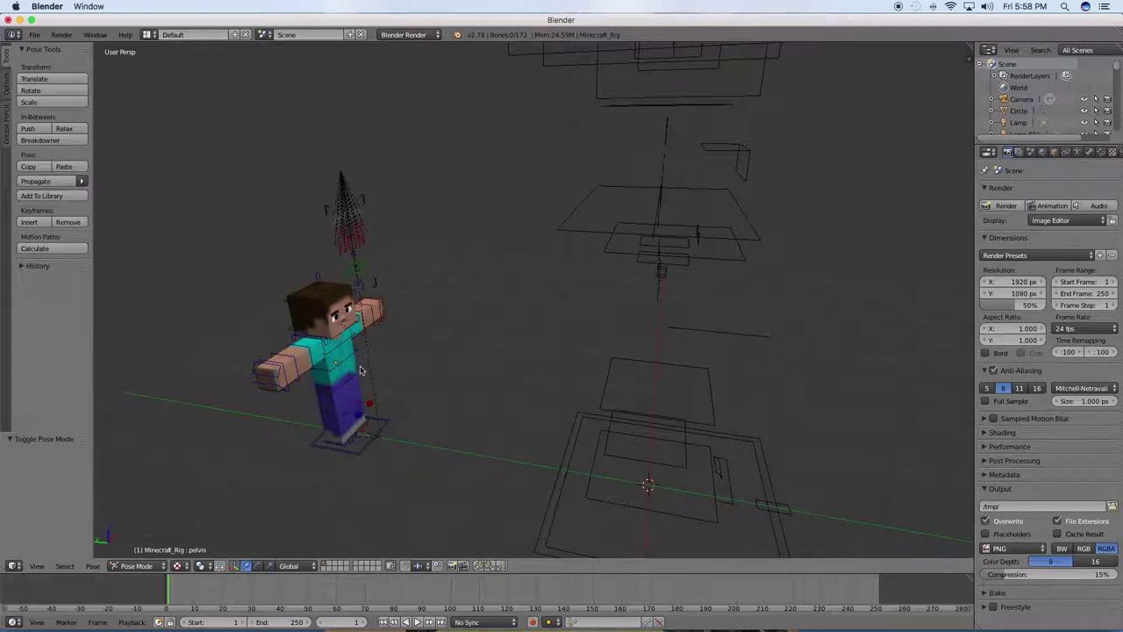
pyautogui.rightClick(307, 352)
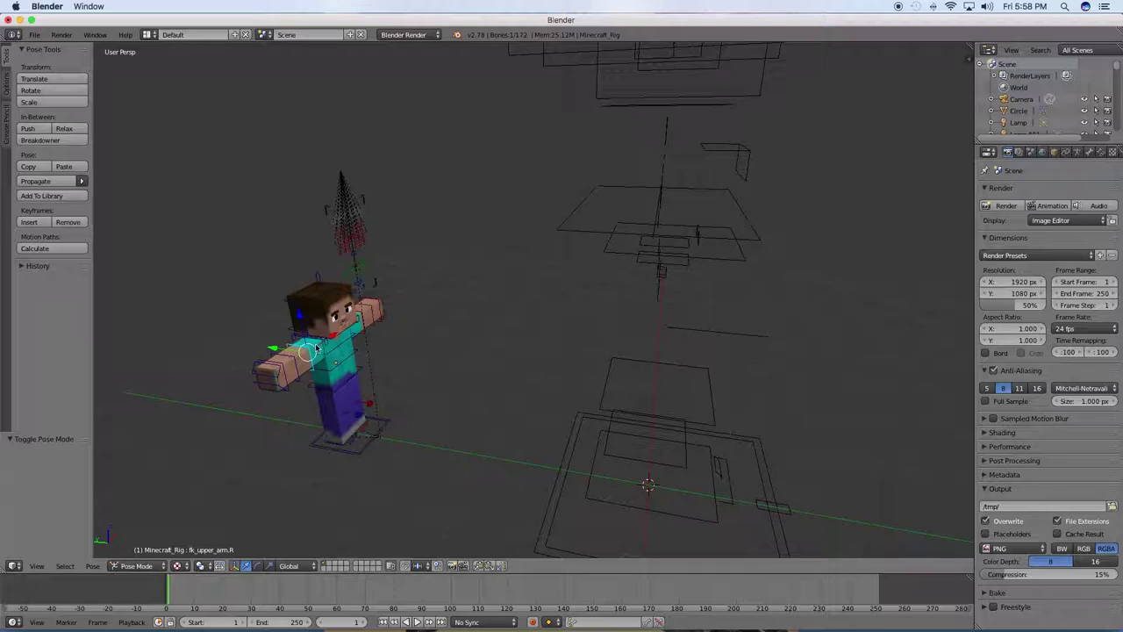
pyautogui.press('a')
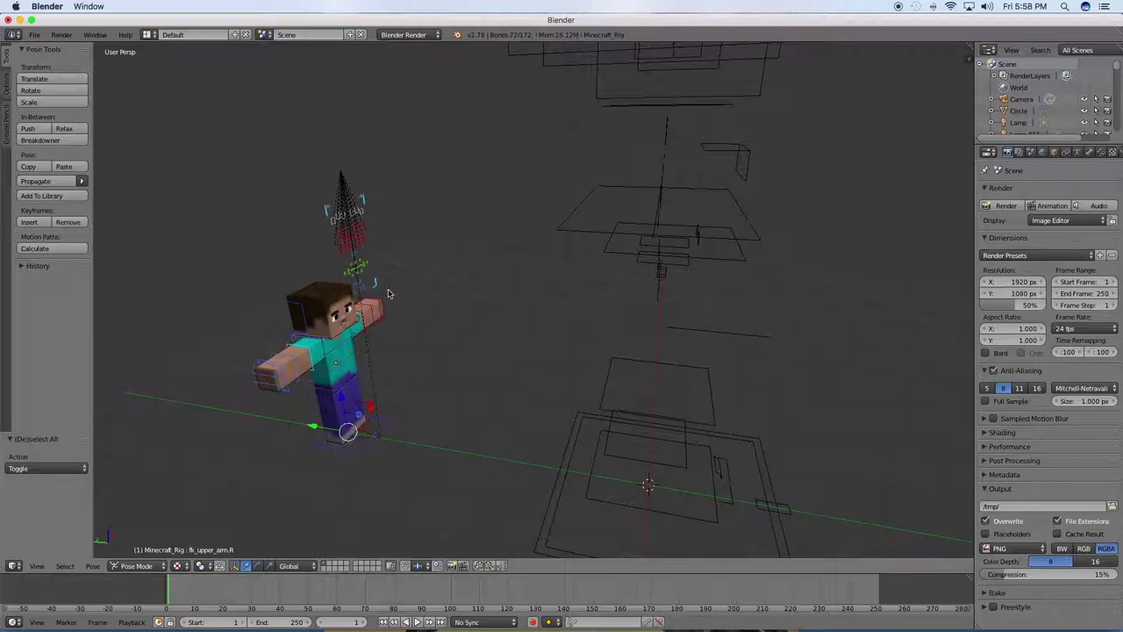
pyautogui.press('i')
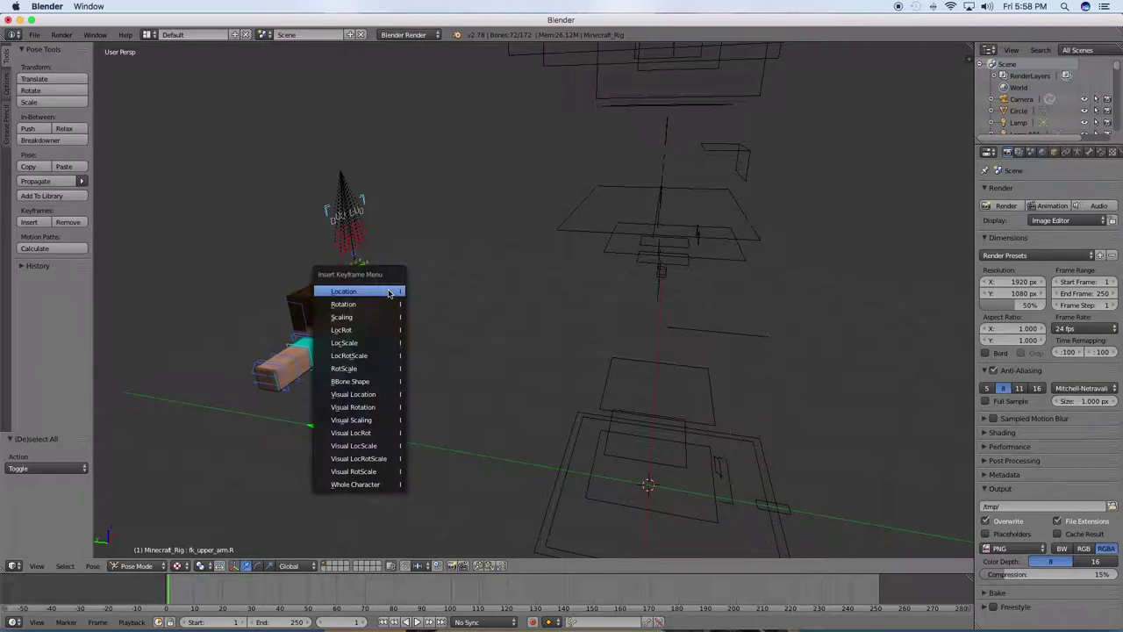
pyautogui.click(368, 357)
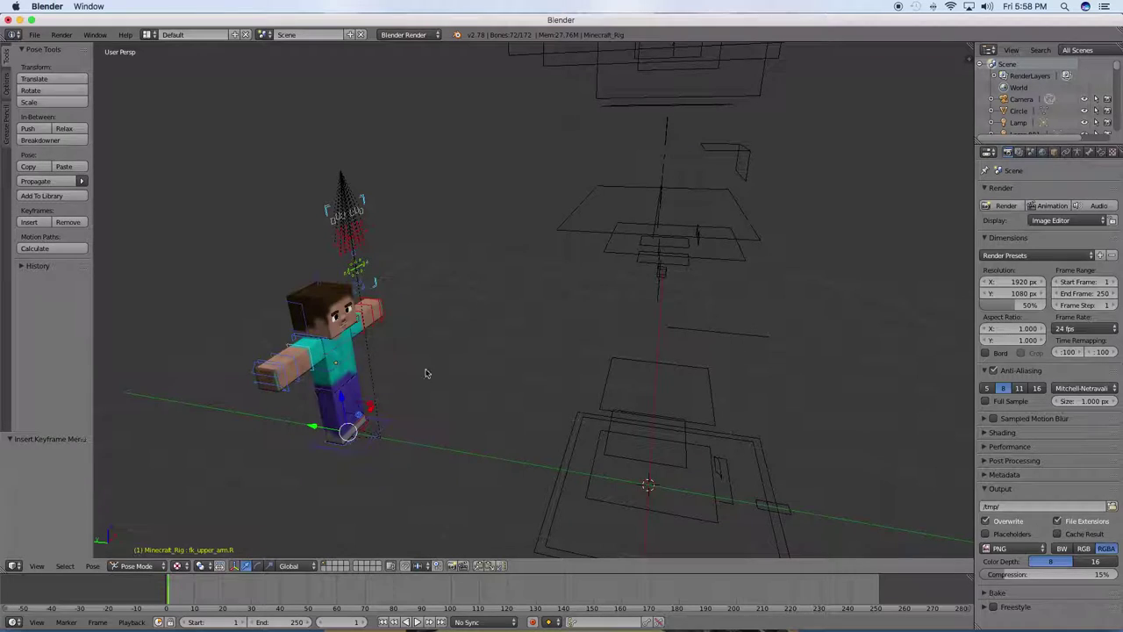
# Step: Make LocRotScale the active keying set and select the right upper arm bone
pyautogui.click(608, 625)
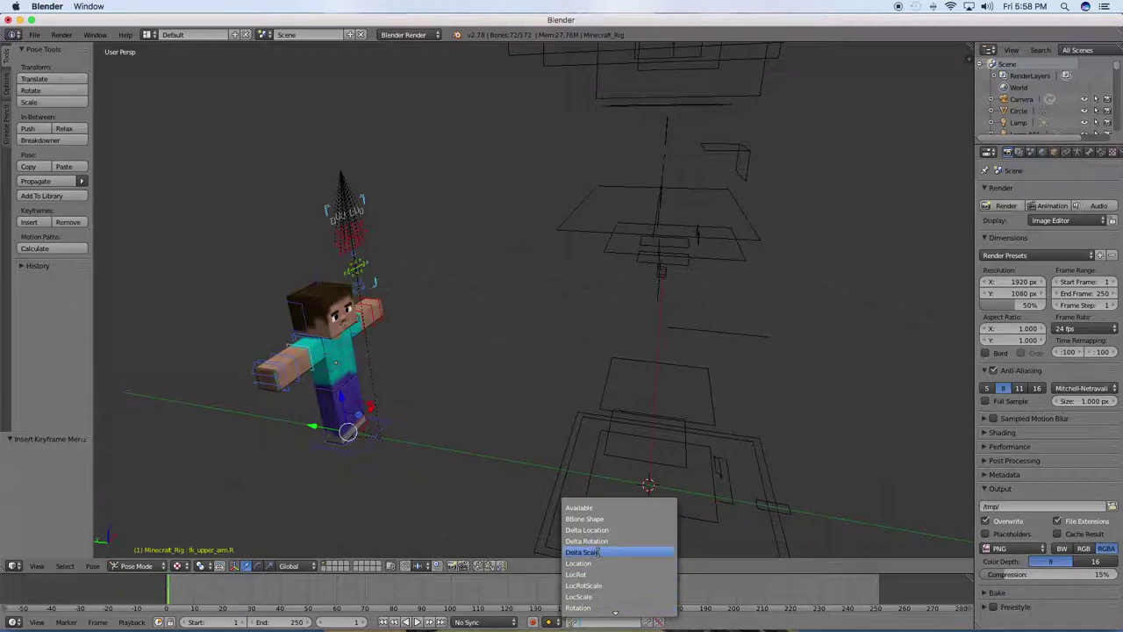
pyautogui.click(614, 584)
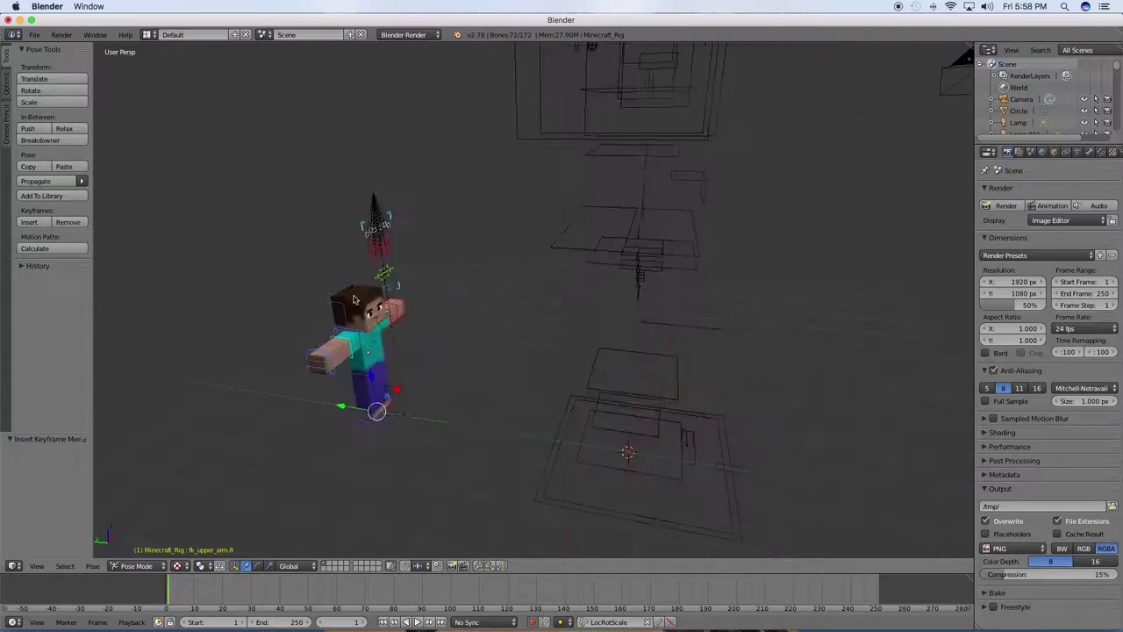
pyautogui.rightClick(307, 349)
pyautogui.click(257, 566)
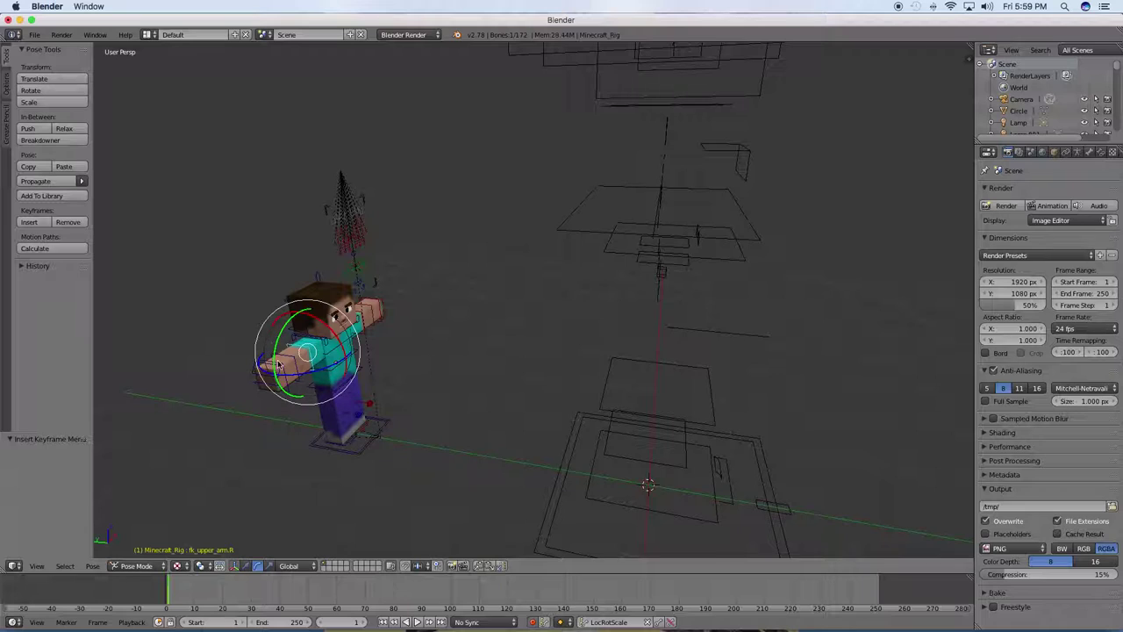
# Step: Rotate the right upper arm -90° and the left upper arm 90° on Y
pyautogui.moveTo(279, 364); pyautogui.dragTo(307, 403)
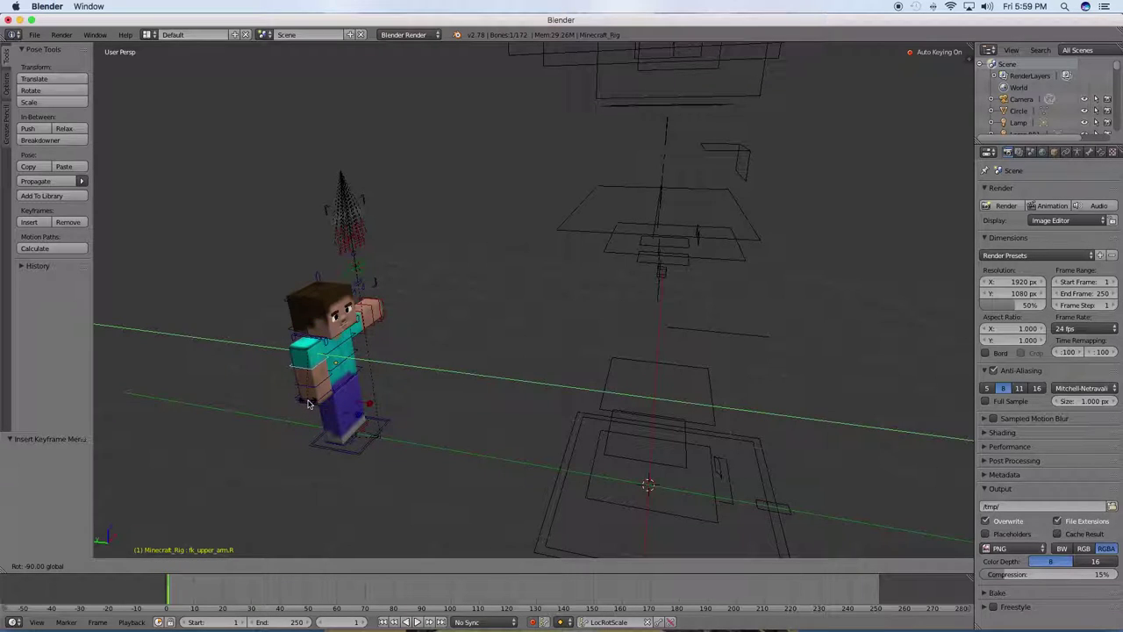
pyautogui.rightClick(363, 317)
pyautogui.moveTo(360, 316); pyautogui.dragTo(348, 318)
pyautogui.rightClick(364, 325)
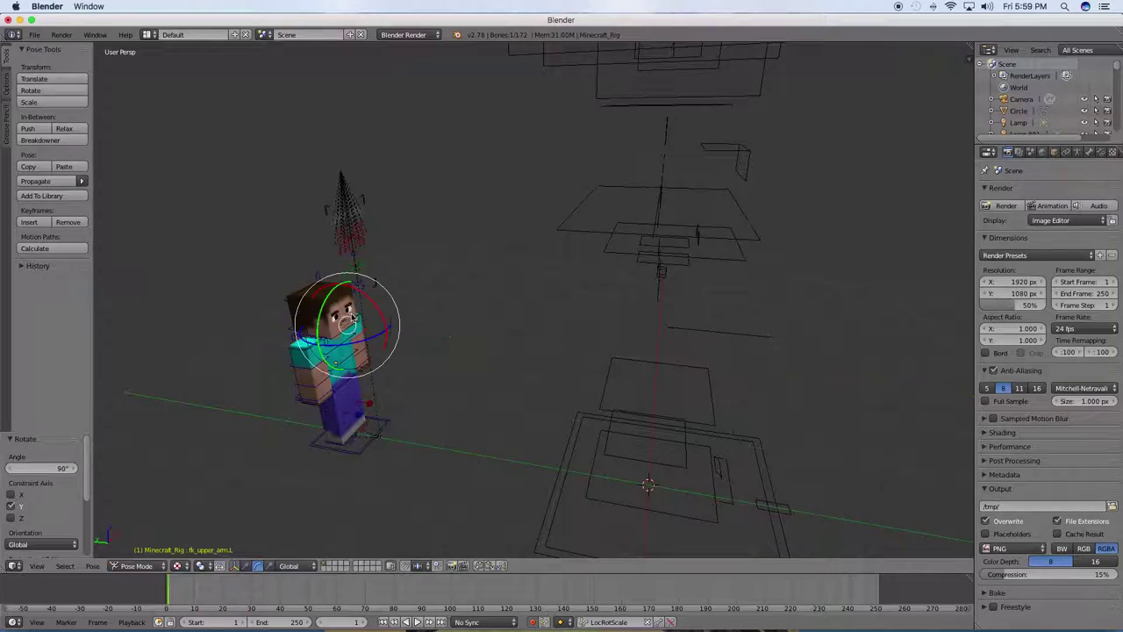
pyautogui.moveTo(348, 318); pyautogui.dragTo(386, 308, button='middle')
# Step: Orbit and zoom around Steve to check his arms lowered at his sides
pyautogui.scroll(2, 381, 313)
pyautogui.scroll(4, 386, 308)
pyautogui.moveTo(429, 278)
pyautogui.mouseDown(button='middle')
pyautogui.moveTo(440, 282)
pyautogui.moveTo(416, 296)
pyautogui.moveTo(345, 302)
pyautogui.mouseUp(button='middle')
pyautogui.scroll(-2, 440, 282)
pyautogui.scroll(-3, 416, 293)
pyautogui.scroll(3, 344, 301)
pyautogui.moveTo(268, 442); pyautogui.dragTo(237, 517, button='middle')
pyautogui.scroll(-1, 237, 518)
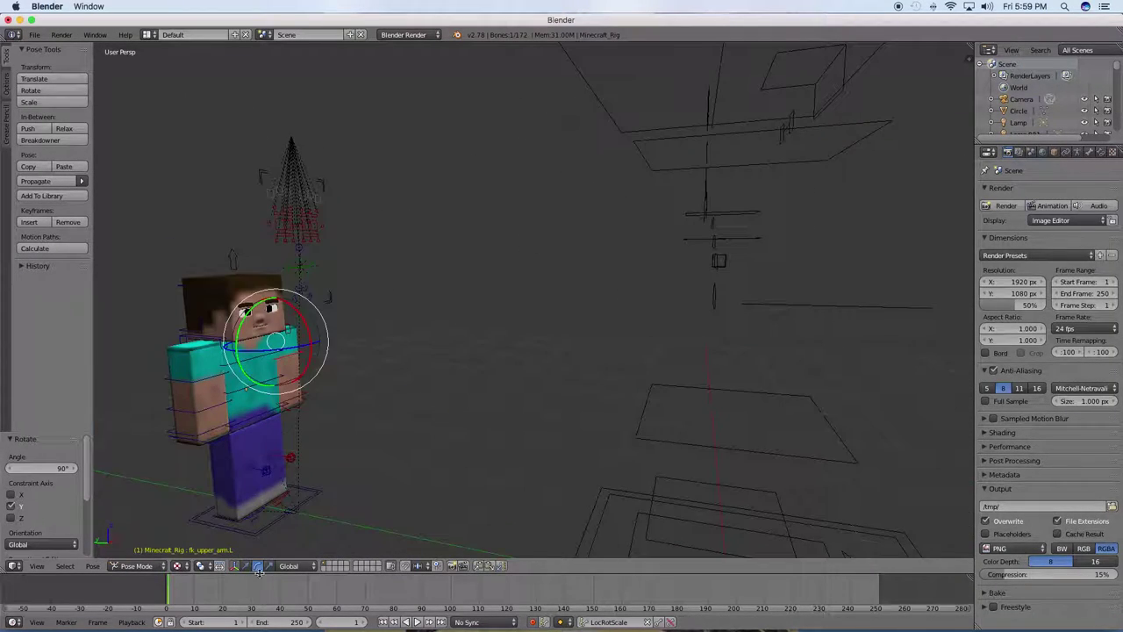
# Step: At frame 10, nudge the right foot IK target along Y and lower the pelvis slightly
pyautogui.click(196, 596)
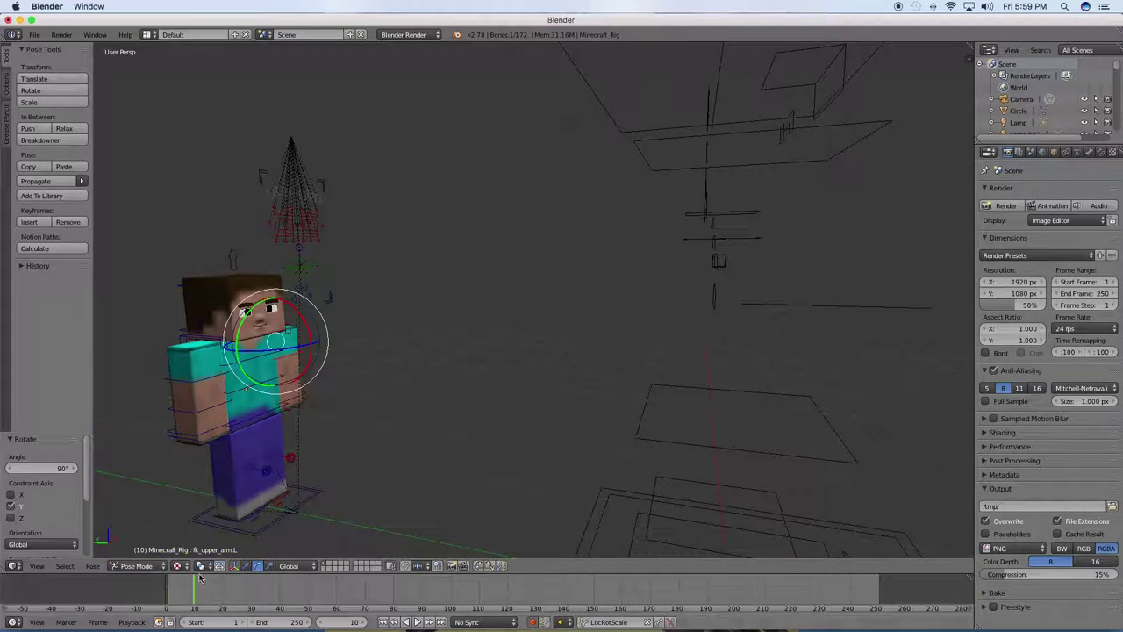
pyautogui.rightClick(234, 520)
pyautogui.click(247, 566)
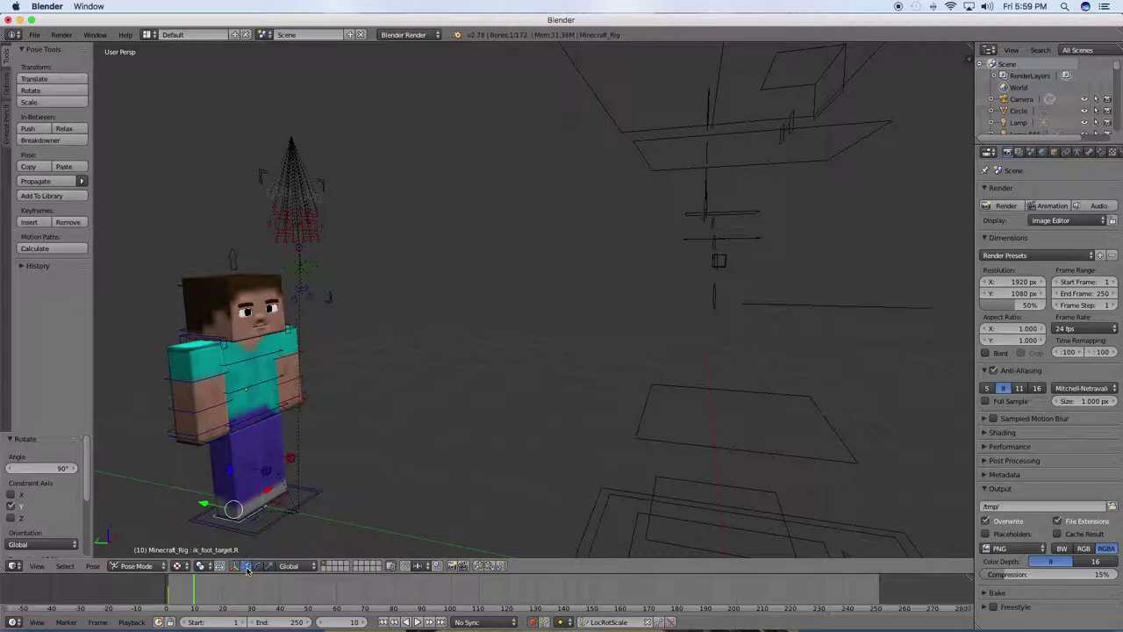
pyautogui.moveTo(215, 508); pyautogui.dragTo(250, 443)
pyautogui.rightClick(260, 415)
pyautogui.moveTo(247, 392); pyautogui.dragTo(274, 439)
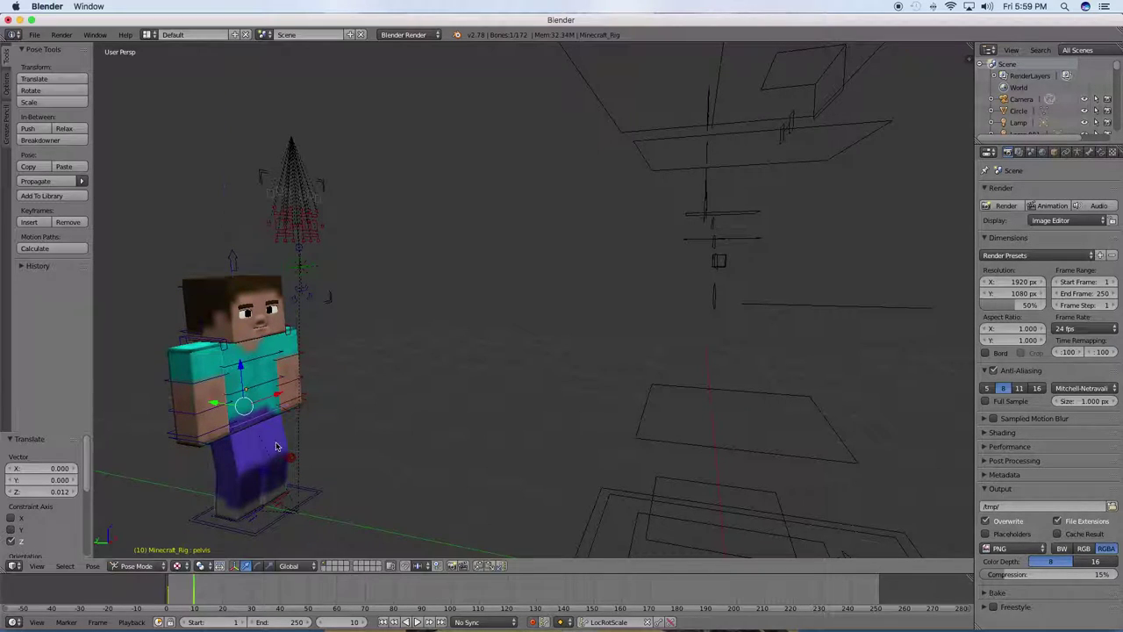
# Step: Spread the foot IK targets into a stride, sliding the feet along Y and lifting them slightly
pyautogui.rightClick(263, 508)
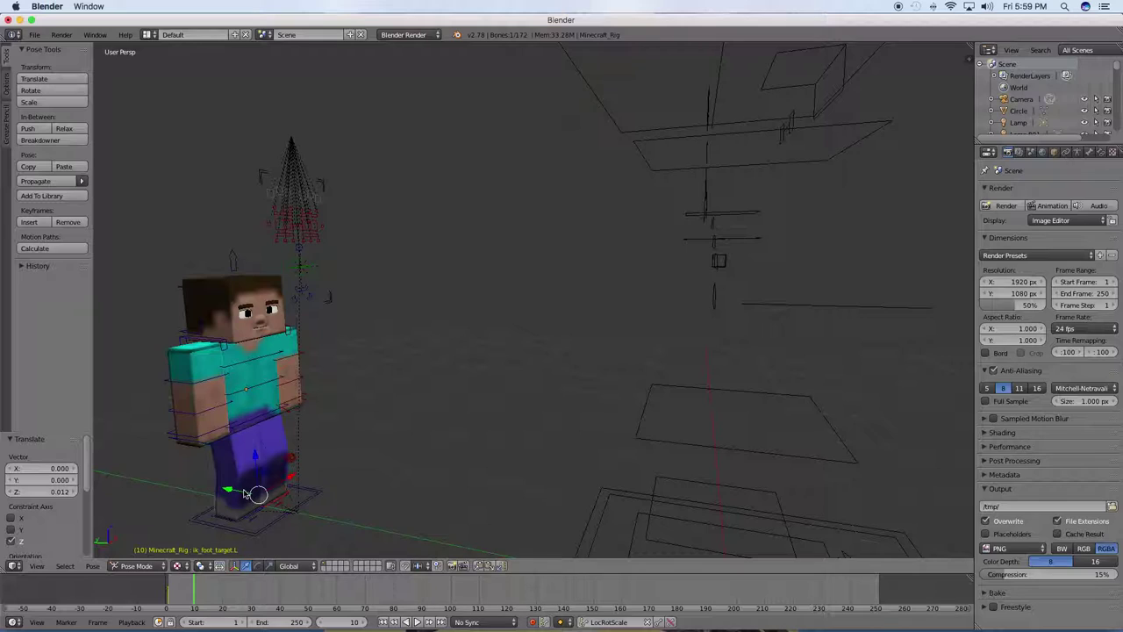
pyautogui.moveTo(247, 494); pyautogui.dragTo(234, 524)
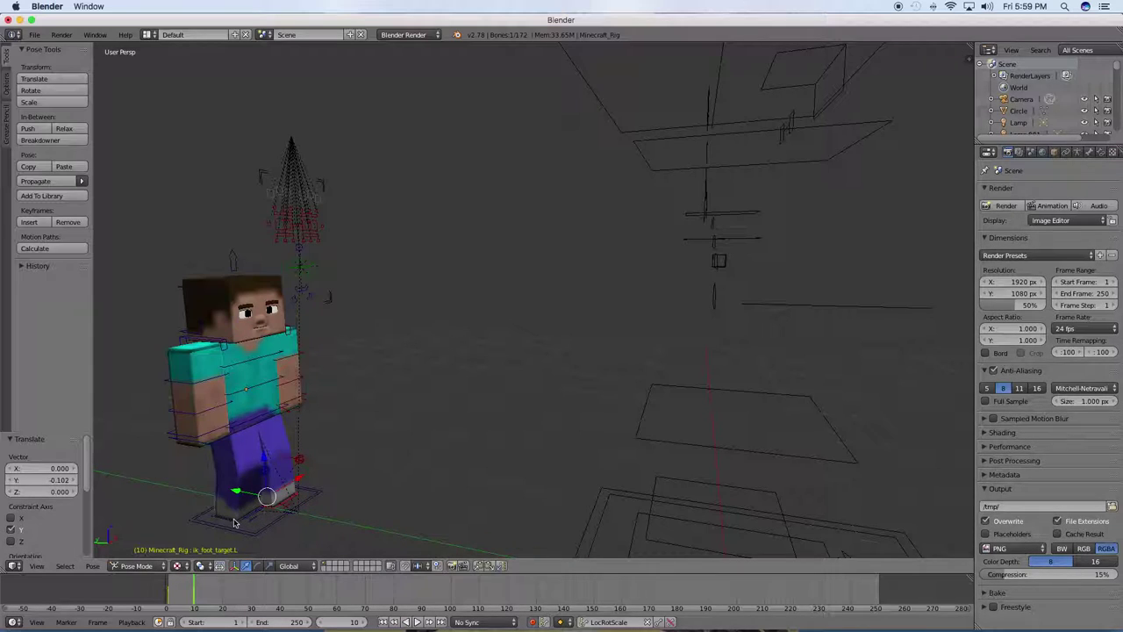
pyautogui.rightClick(223, 516)
pyautogui.moveTo(230, 515)
pyautogui.mouseDown()
pyautogui.moveTo(212, 501)
pyautogui.moveTo(220, 485)
pyautogui.moveTo(194, 498)
pyautogui.mouseUp()
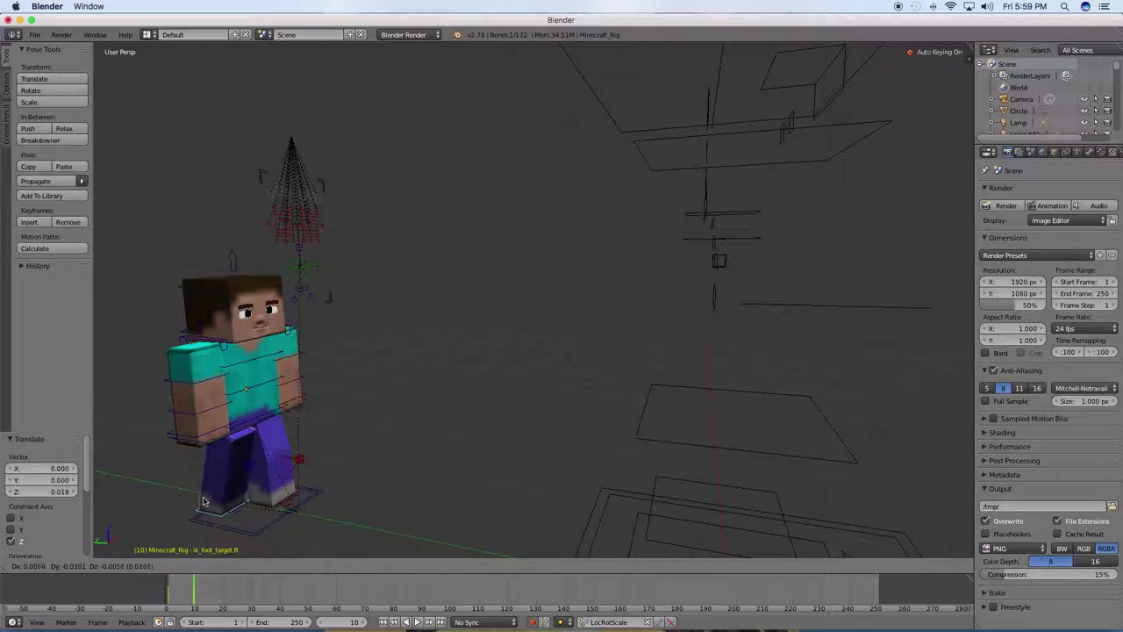
pyautogui.moveTo(195, 499); pyautogui.dragTo(186, 497, button='middle')
pyautogui.scroll(-3, 186, 497)
pyautogui.moveTo(254, 477); pyautogui.dragTo(418, 474, button='middle')
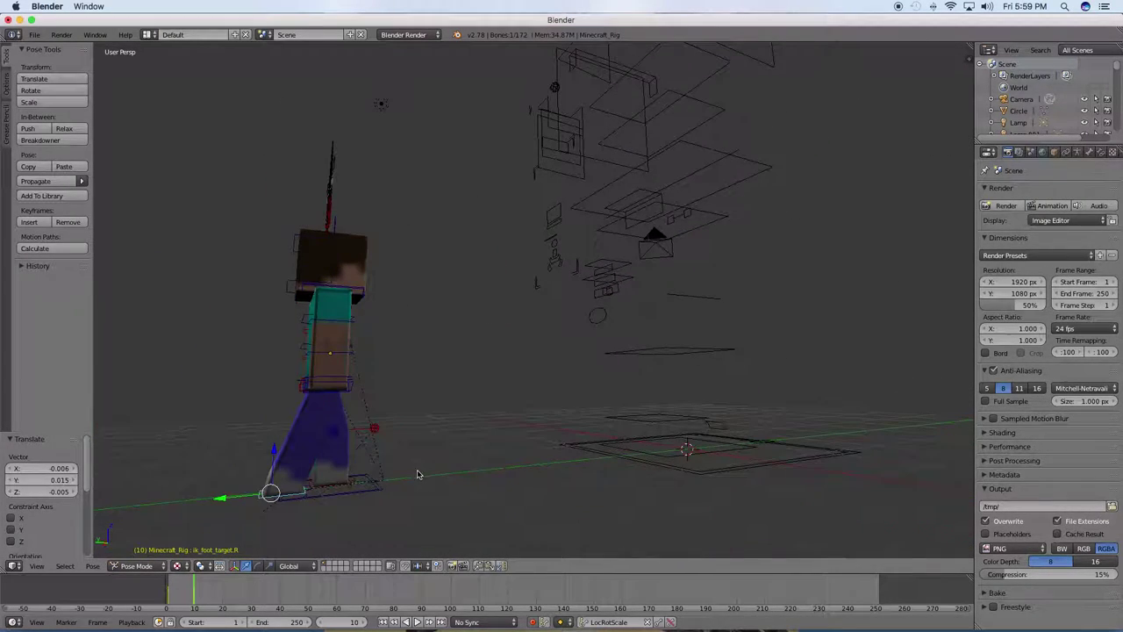
pyautogui.moveTo(276, 482); pyautogui.dragTo(269, 476)
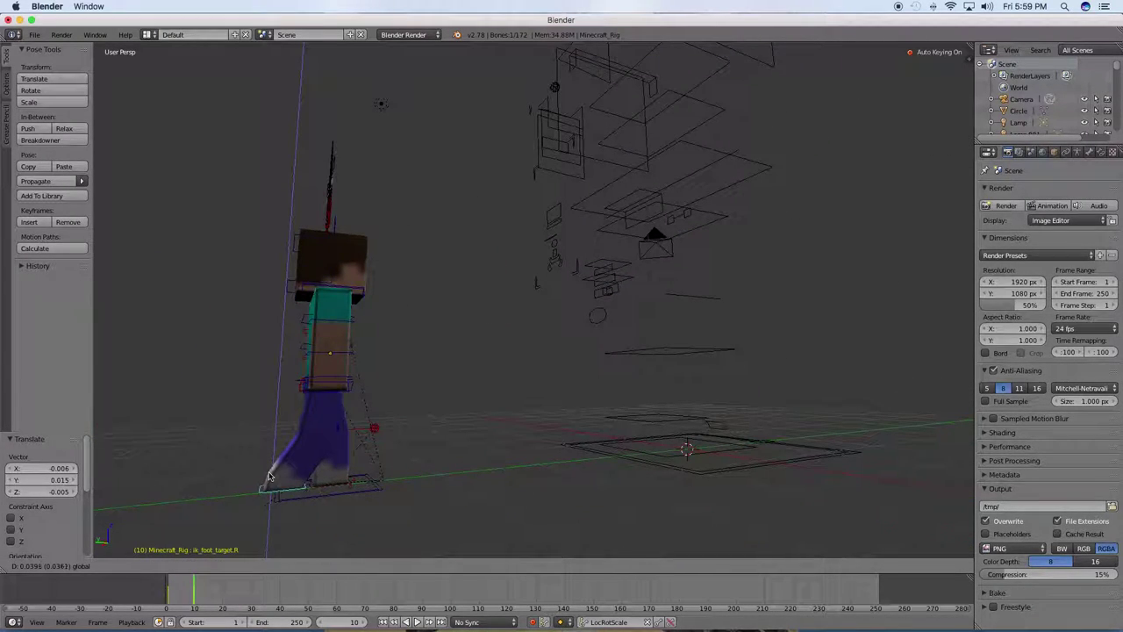
pyautogui.moveTo(269, 476); pyautogui.dragTo(324, 485, button='middle')
pyautogui.rightClick(335, 488)
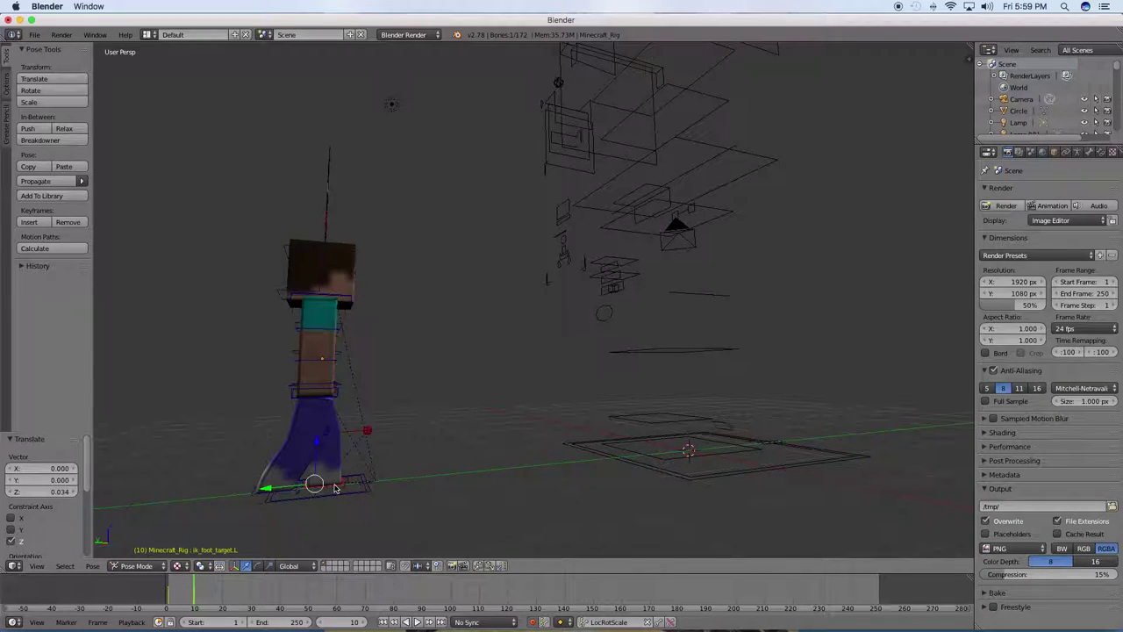
pyautogui.moveTo(301, 485); pyautogui.dragTo(323, 462)
pyautogui.moveTo(323, 463); pyautogui.dragTo(296, 457, button='middle')
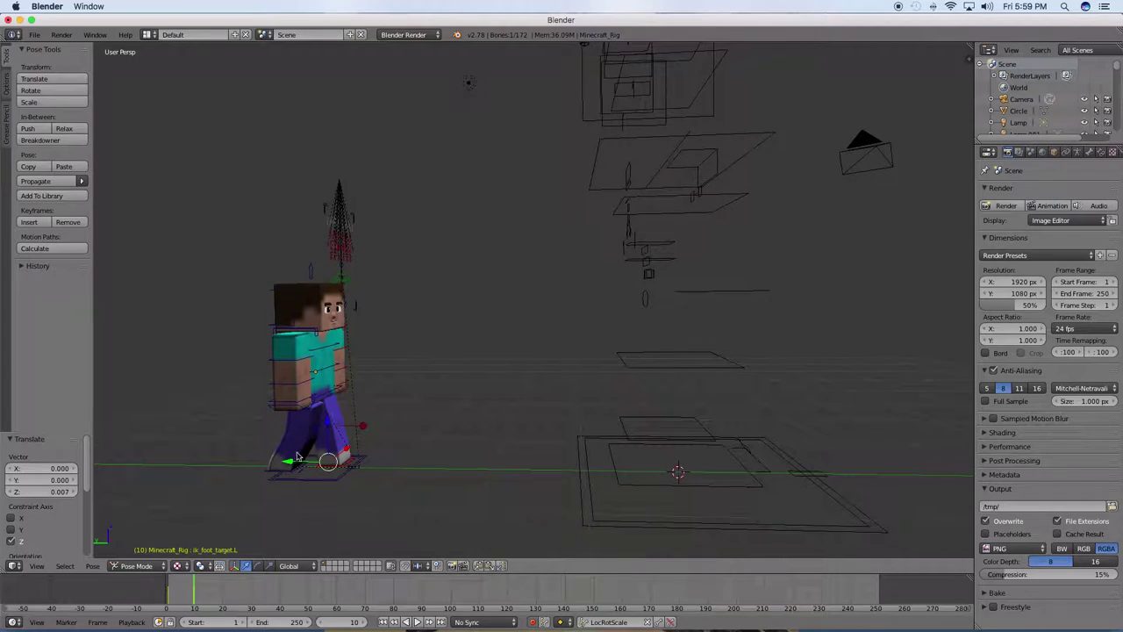
# Step: Swing Steve's upper arms about the X axis
pyautogui.rightClick(346, 348)
pyautogui.click(258, 566)
pyautogui.moveTo(372, 329)
pyautogui.mouseDown()
pyautogui.moveTo(361, 353)
pyautogui.moveTo(326, 321)
pyautogui.moveTo(268, 438)
pyautogui.mouseUp()
pyautogui.rightClick(359, 359)
pyautogui.rightClick(326, 321)
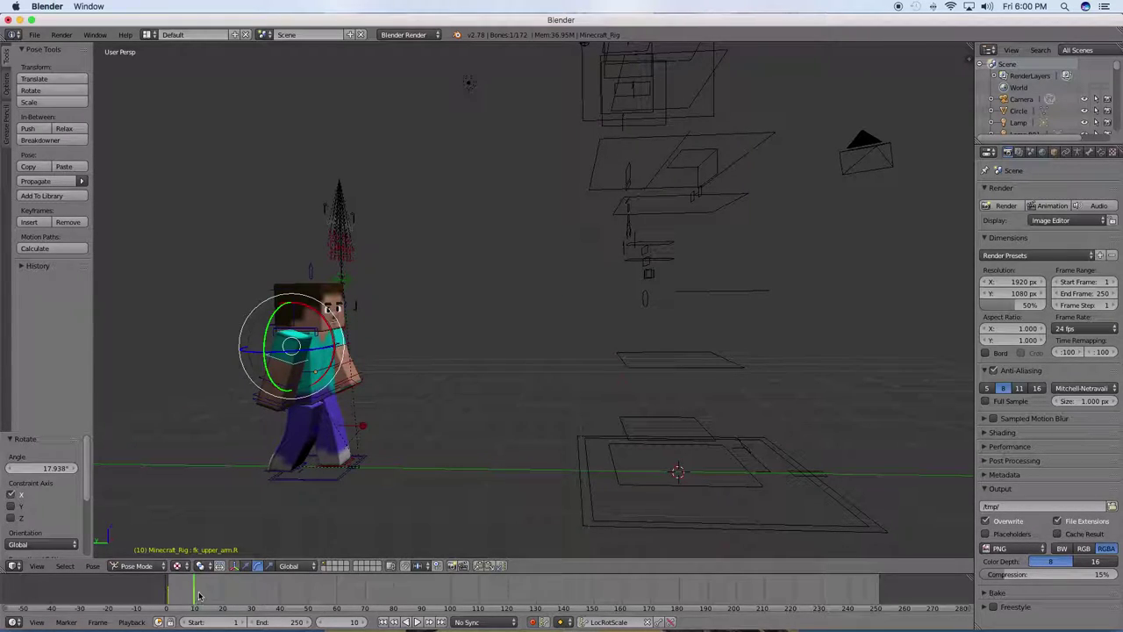
# Step: Move the rig's root bone 1 unit forward (-1 along Y)
pyautogui.rightClick(332, 492)
pyautogui.click(248, 567)
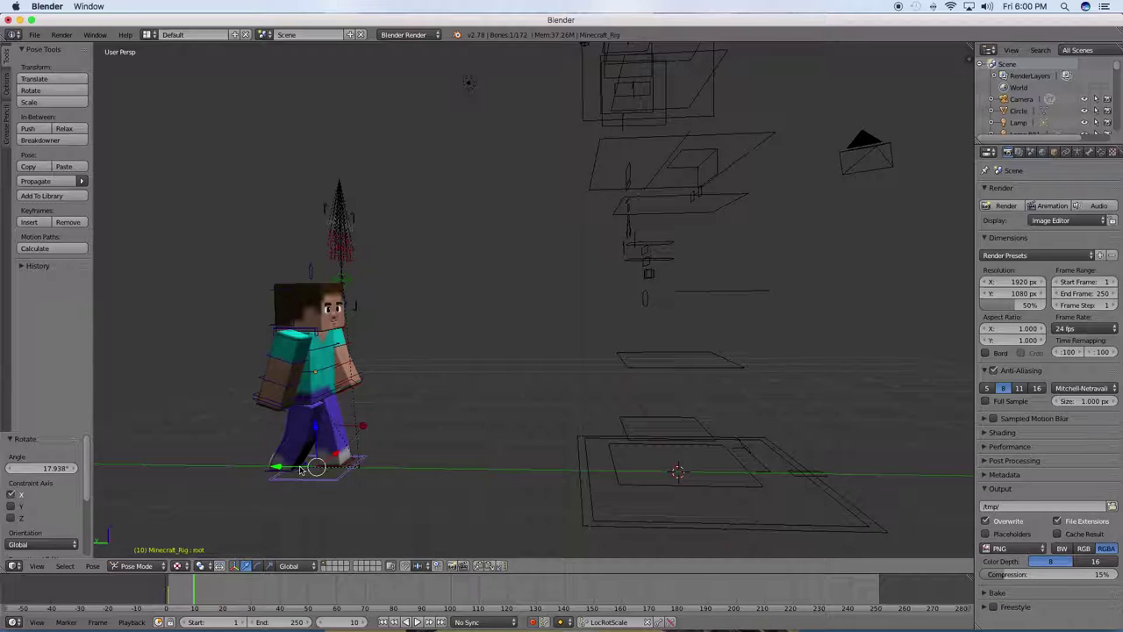
pyautogui.keyDown('ctrl'); pyautogui.moveTo(301, 469); pyautogui.dragTo(412, 457); pyautogui.keyUp('ctrl')
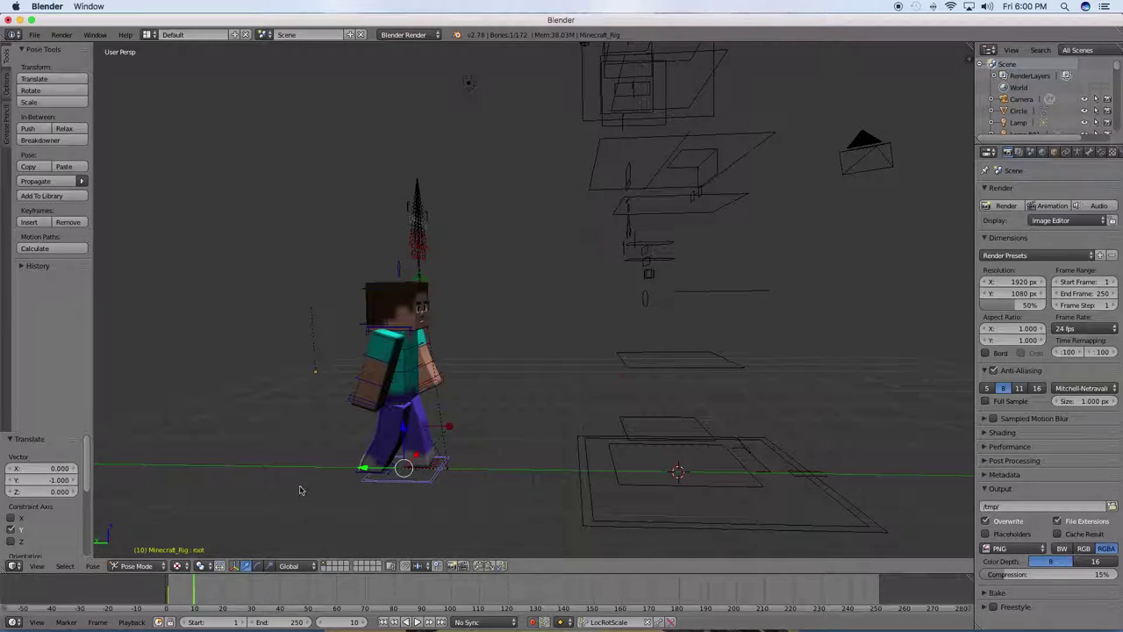
# Step: Keyframe LocRotScale on all bones at frame 10 and play back the motion to preview
pyautogui.press('a')
pyautogui.press('i')
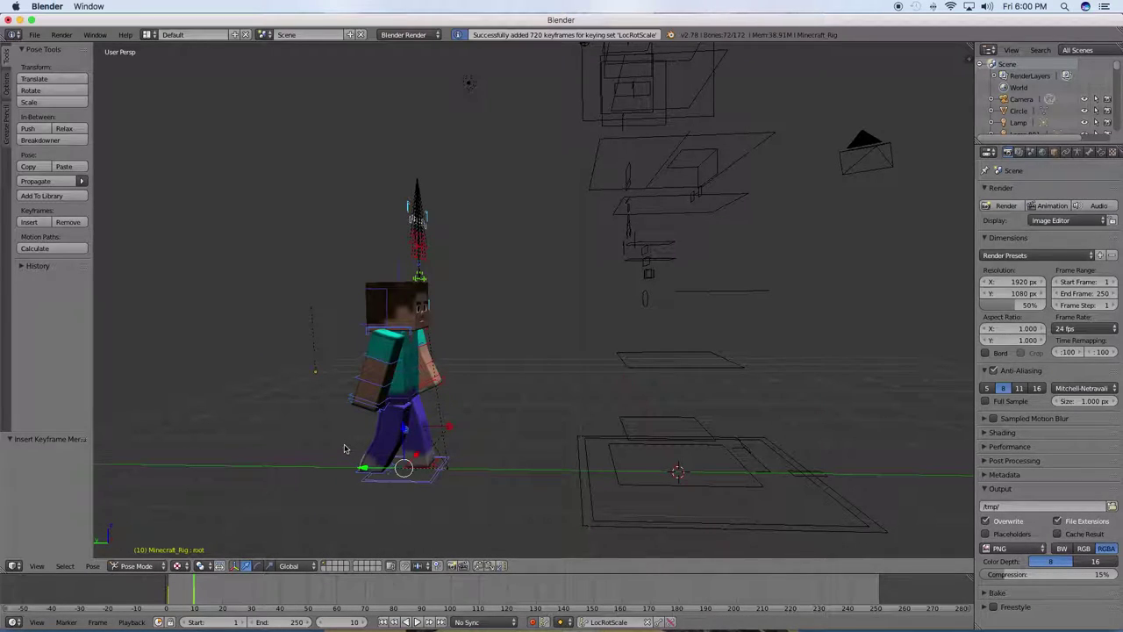
pyautogui.moveTo(188, 584); pyautogui.dragTo(159, 585)
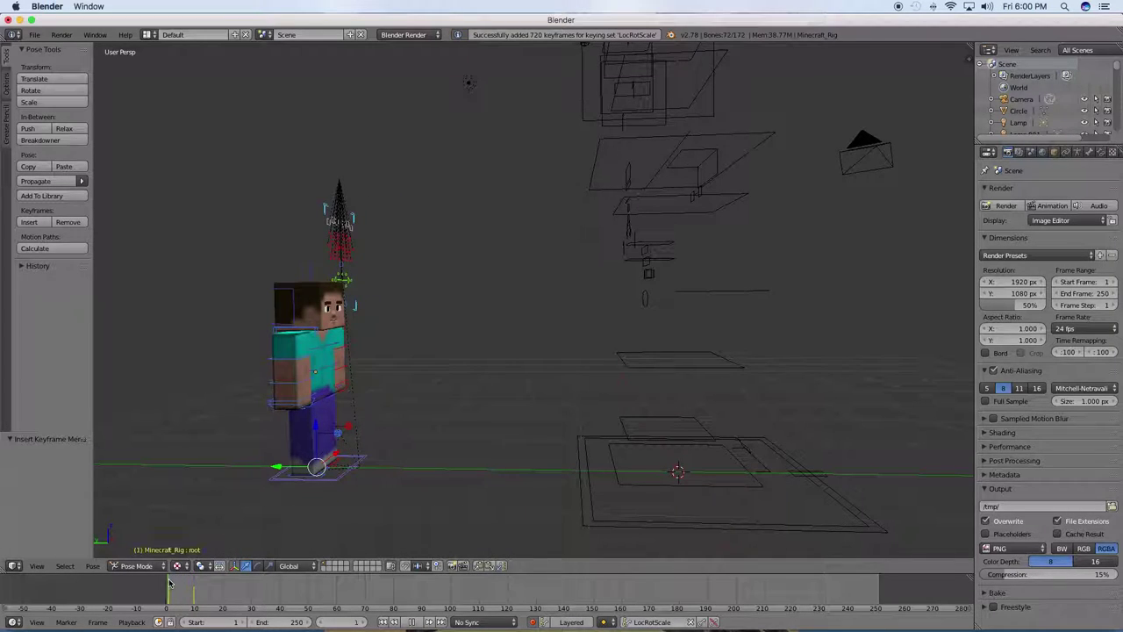
pyautogui.hotkey('alt', 'a')
pyautogui.press('Escape')
pyautogui.moveTo(160, 581); pyautogui.dragTo(195, 583)
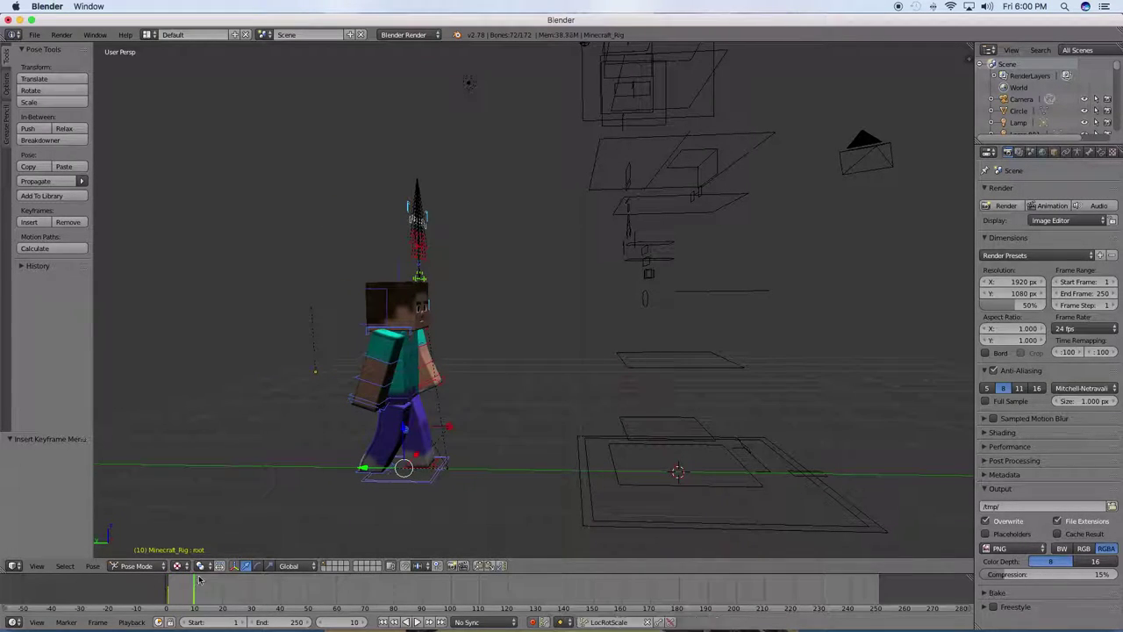
# Step: Jump to frame 20 and orbit around the character
pyautogui.click(222, 582)
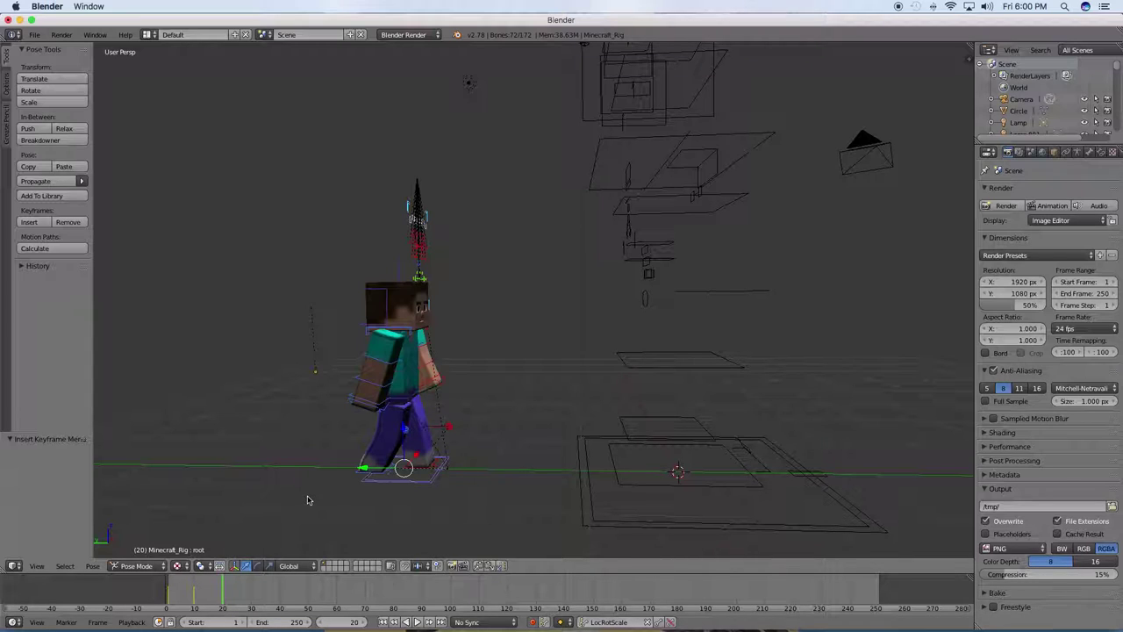
pyautogui.scroll(3, 396, 453)
pyautogui.moveTo(384, 504); pyautogui.dragTo(398, 506, button='middle')
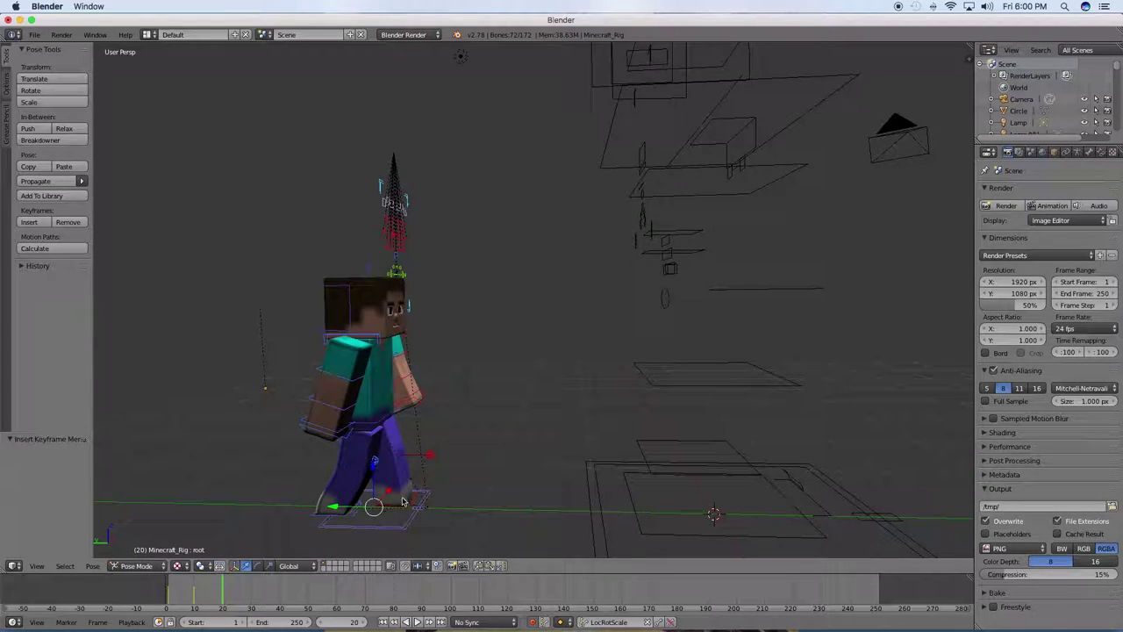
# Step: At frame 20, move the left foot IK target forward along Y
pyautogui.rightClick(398, 506)
pyautogui.press('g')
pyautogui.press('y')
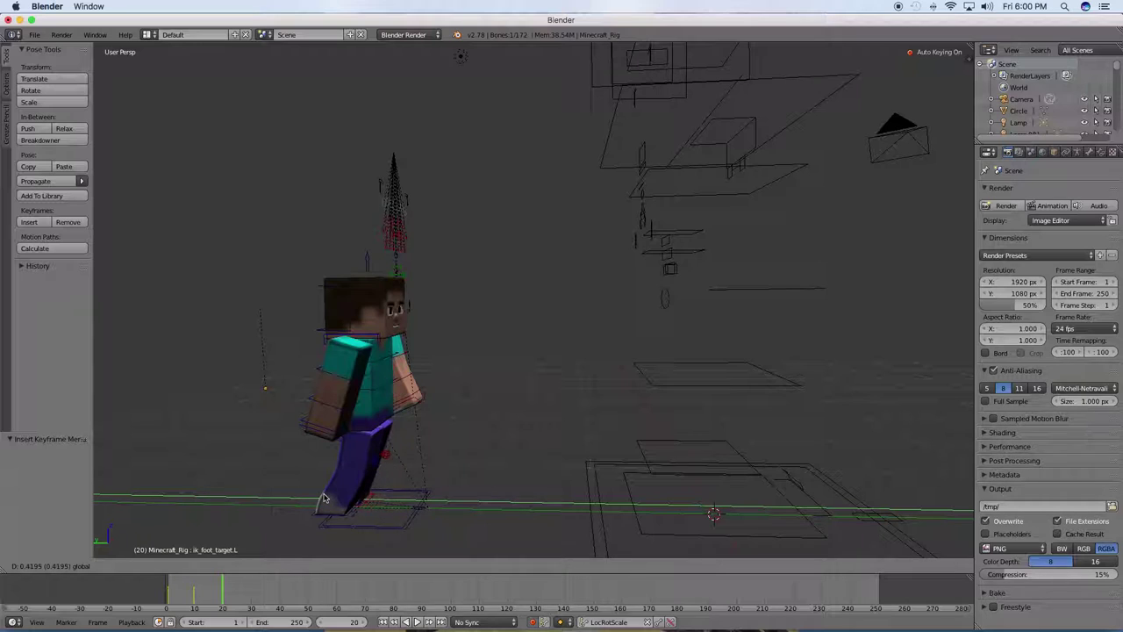
pyautogui.moveTo(372, 488)
pyautogui.mouseDown(button='middle')
pyautogui.moveTo(468, 544)
pyautogui.moveTo(454, 498)
pyautogui.mouseUp(button='middle')
pyautogui.press('g')
pyautogui.press('y')
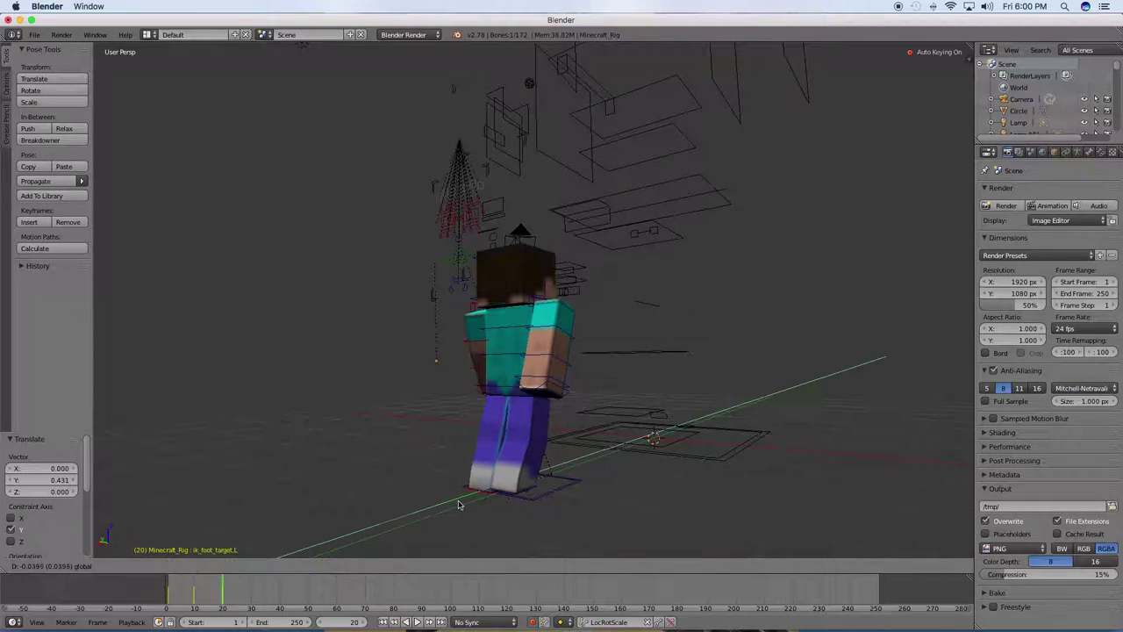
pyautogui.click(463, 503)
pyautogui.press('g')
pyautogui.press('y')
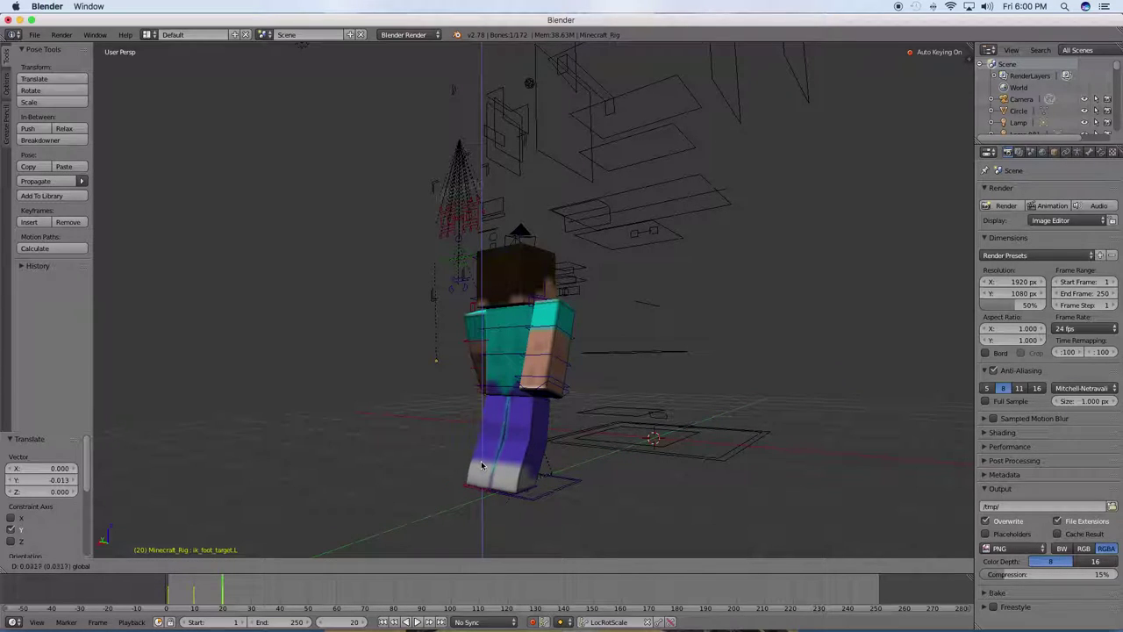
pyautogui.click(481, 465)
# Step: Move the right foot IK target along Y for the opposite stride
pyautogui.moveTo(480, 465); pyautogui.dragTo(408, 488, button='middle')
pyautogui.rightClick(408, 488)
pyautogui.press('g')
pyautogui.press('y')
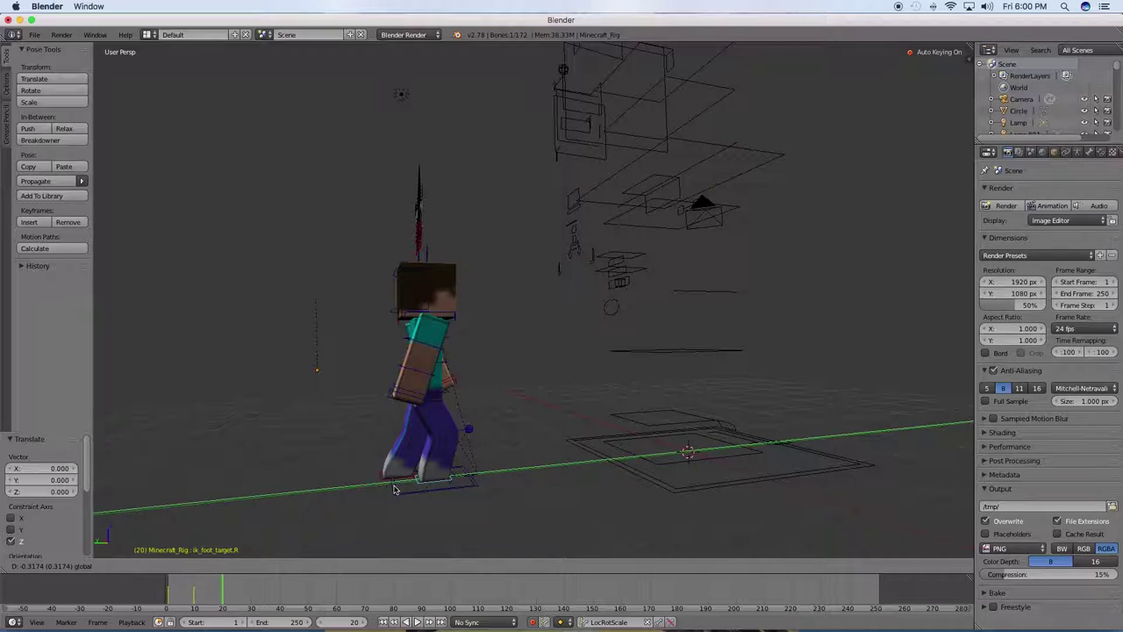
pyautogui.click(404, 488)
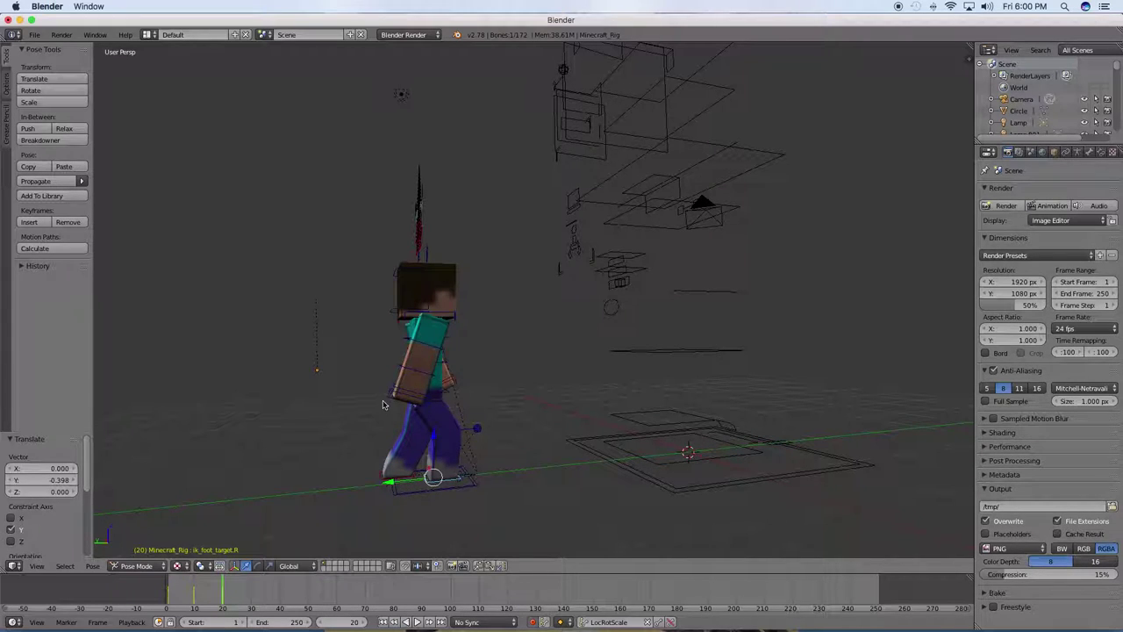
pyautogui.moveTo(368, 412); pyautogui.dragTo(321, 431, button='middle')
# Step: Clear the left forearm rotation and swing the upper arms opposite ways about X
pyautogui.rightClick(431, 360)
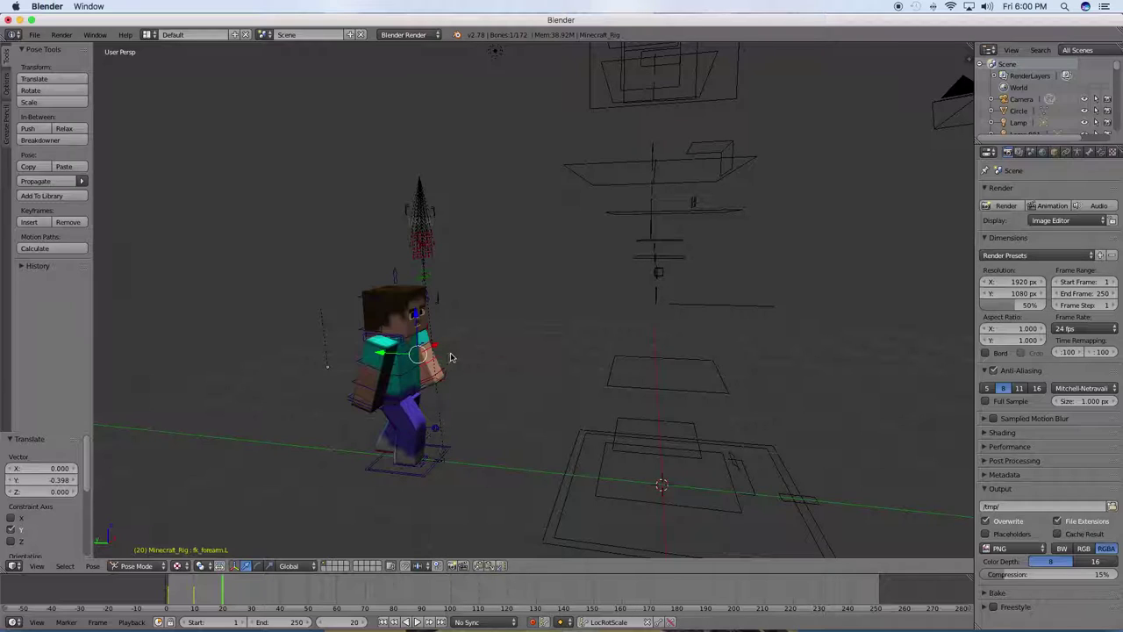
pyautogui.hotkey('alt', 'r')
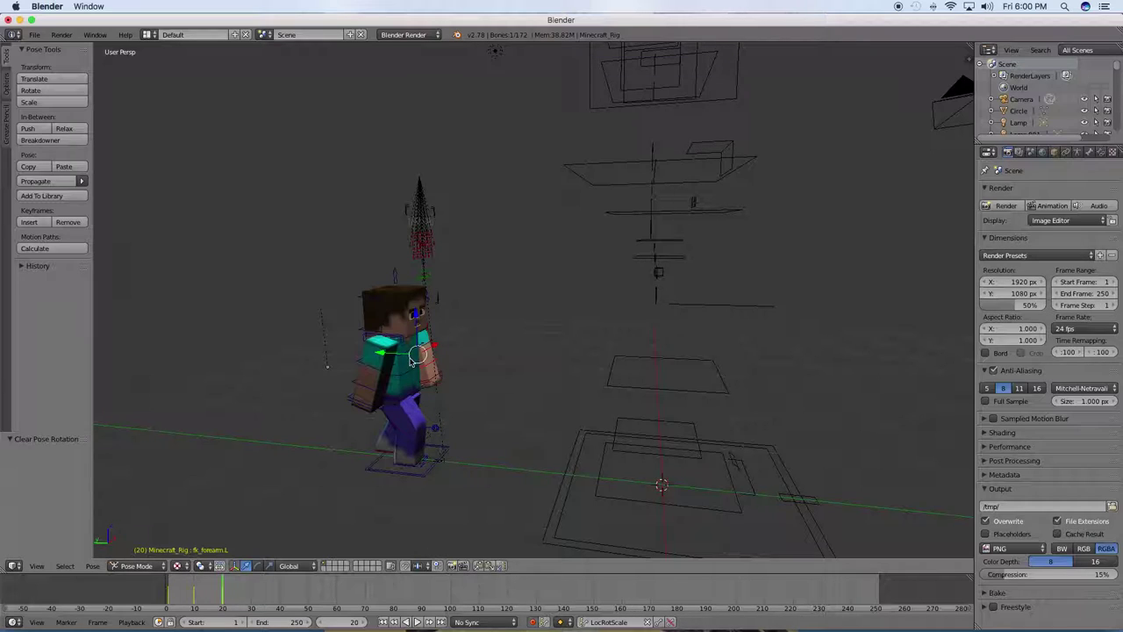
pyautogui.rightClick(427, 353)
pyautogui.rightClick(430, 345)
pyautogui.click(263, 565)
pyautogui.moveTo(477, 329); pyautogui.dragTo(403, 380)
pyautogui.rightClick(408, 350)
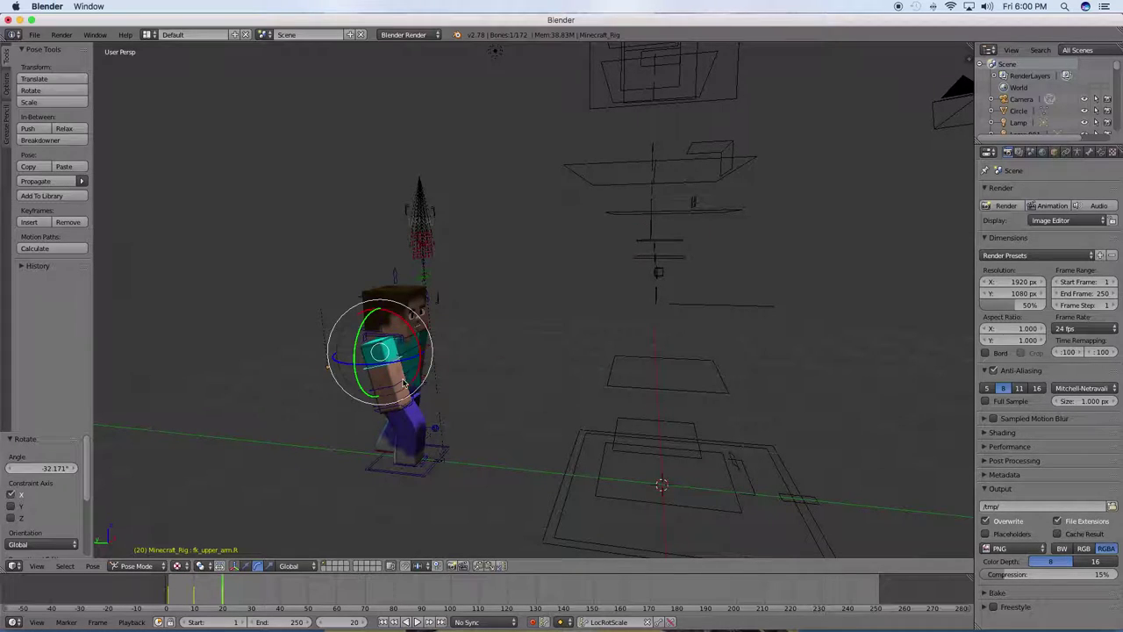
pyautogui.moveTo(402, 380); pyautogui.dragTo(414, 393)
# Step: Move the rig's root bone another unit forward along Y
pyautogui.rightClick(430, 479)
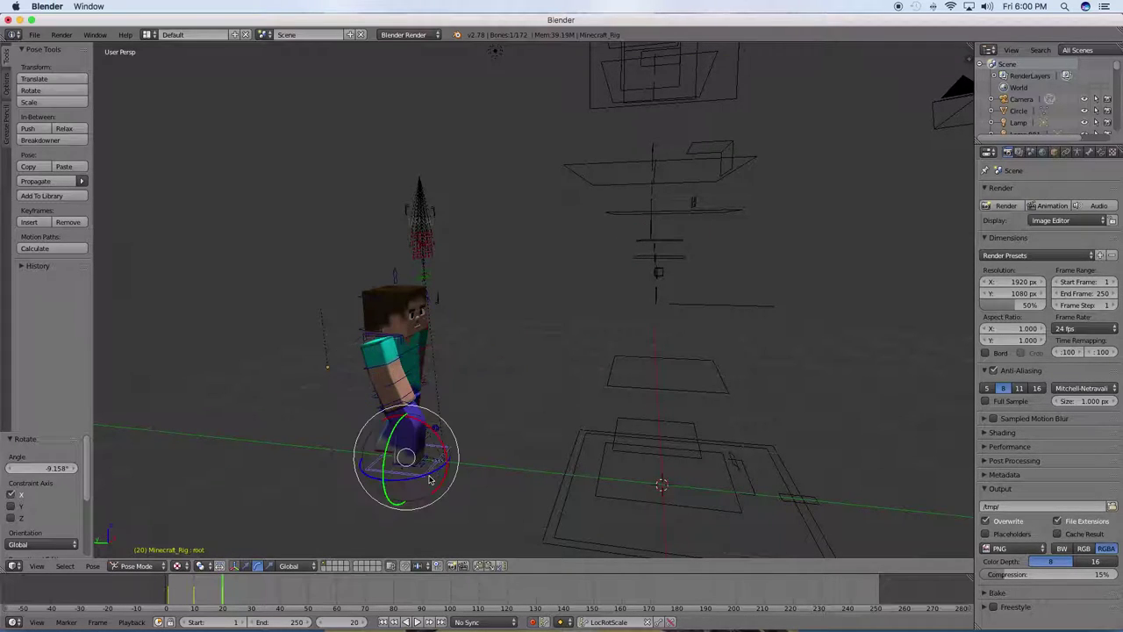
pyautogui.click(247, 566)
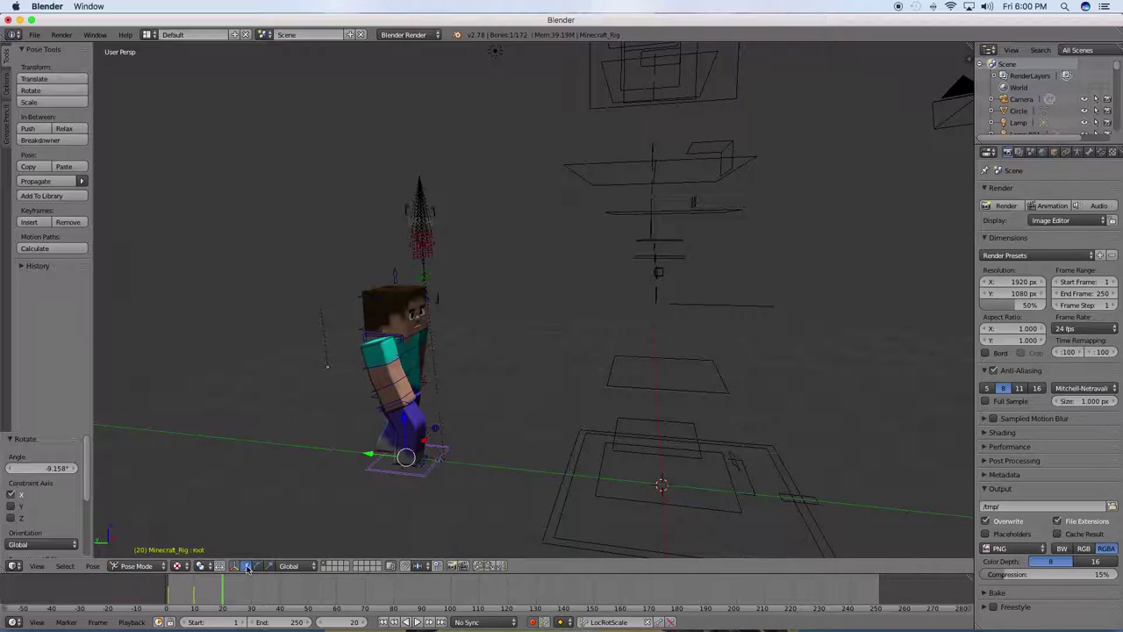
pyautogui.moveTo(386, 458); pyautogui.dragTo(465, 460)
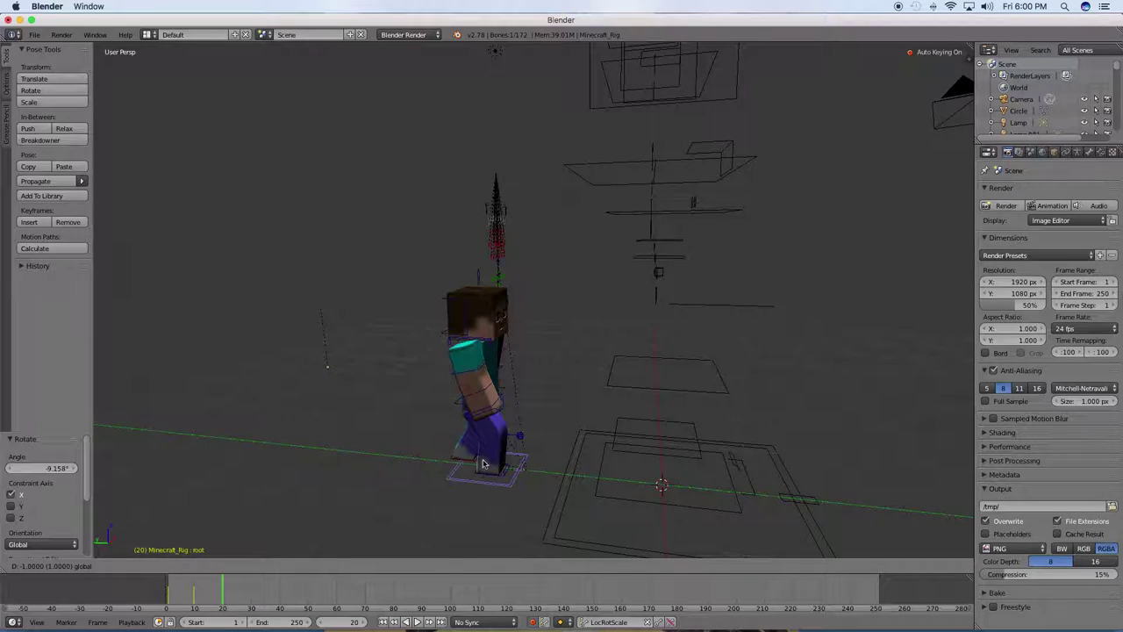
pyautogui.moveTo(506, 419)
pyautogui.mouseDown(button='middle')
pyautogui.moveTo(473, 423)
pyautogui.moveTo(544, 334)
pyautogui.moveTo(582, 379)
pyautogui.moveTo(574, 340)
pyautogui.moveTo(570, 369)
pyautogui.moveTo(280, 544)
pyautogui.mouseUp(button='middle')
pyautogui.scroll(-3, 431, 421)
pyautogui.scroll(3, 570, 369)
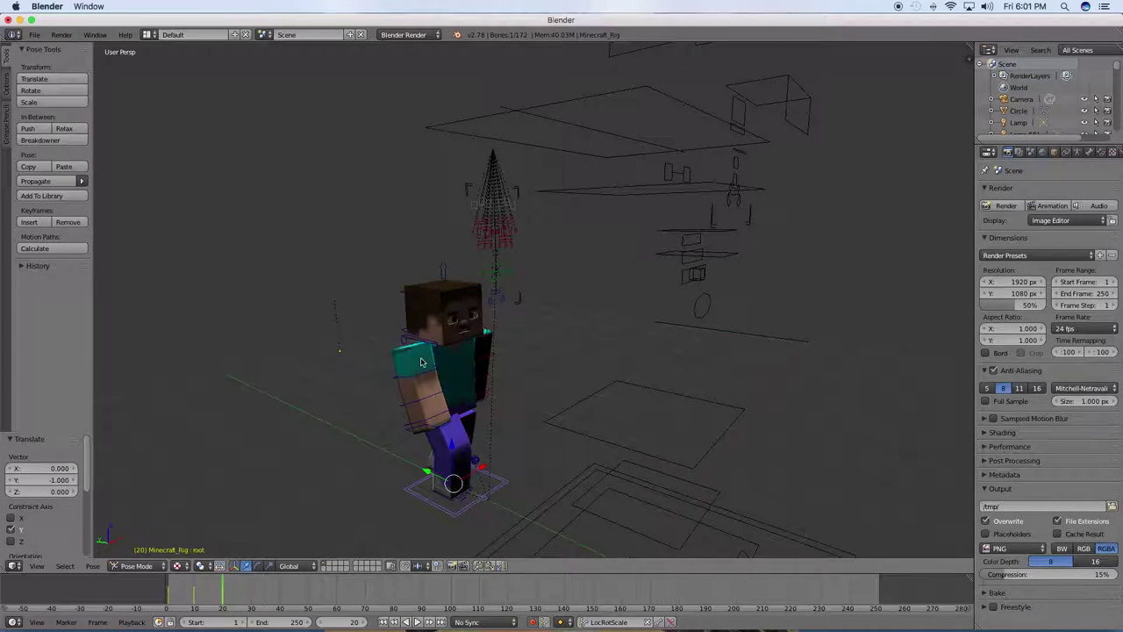
# Step: Keyframe LocRotScale on all bones, then return the timeline to frame 0
pyautogui.press('a')
pyautogui.press('a')
pyautogui.press('i')
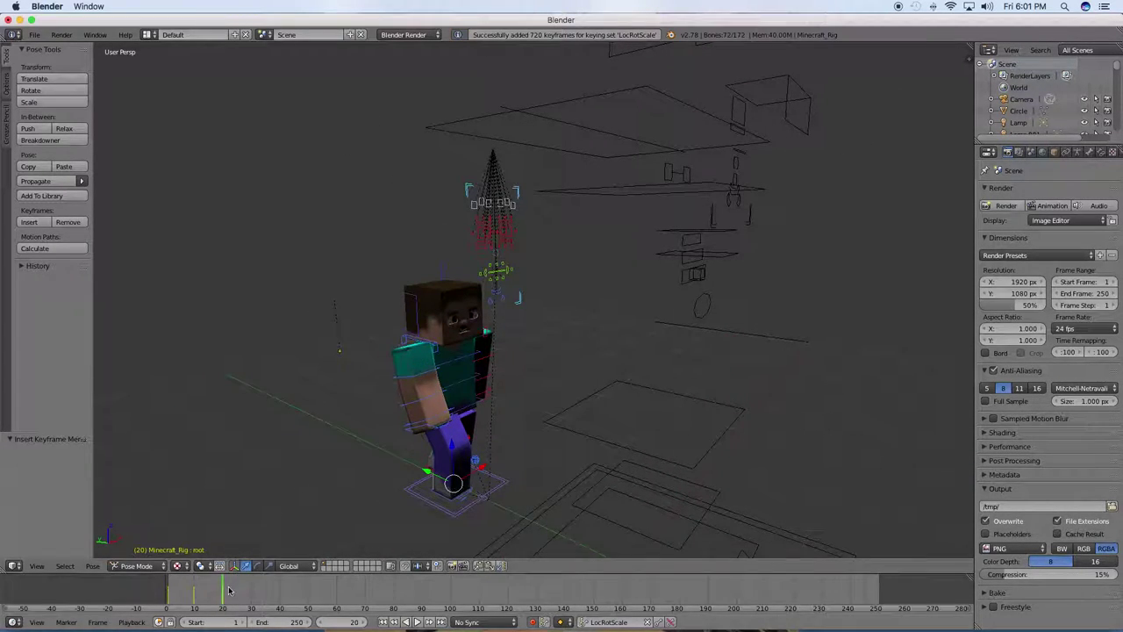
pyautogui.moveTo(231, 588); pyautogui.dragTo(167, 589)
pyautogui.moveTo(289, 368)
pyautogui.mouseDown(button='middle')
pyautogui.moveTo(346, 355)
pyautogui.moveTo(528, 236)
pyautogui.mouseUp(button='middle')
# Step: Duplicate the lamp as Lamp.004 and place it 3 units along −Y
pyautogui.rightClick(544, 227)
pyautogui.hotkey('alt', 'a')
pyautogui.hotkey('alt', 'a')
pyautogui.hotkey('shift', 'd')
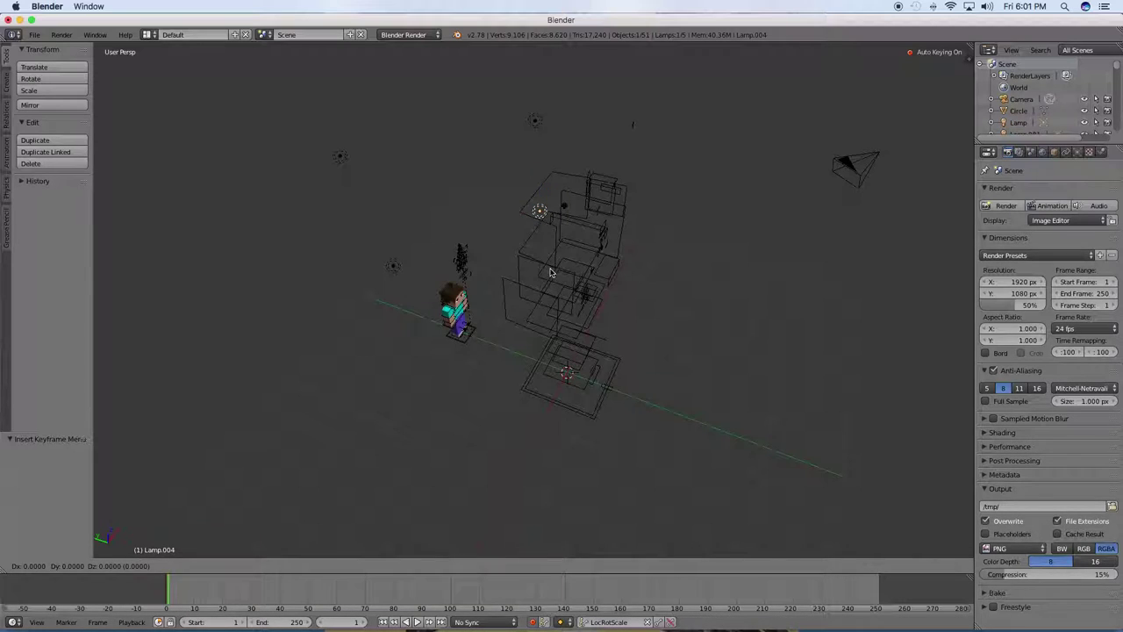
pyautogui.press('Escape')
pyautogui.press('g')
pyautogui.press('y')
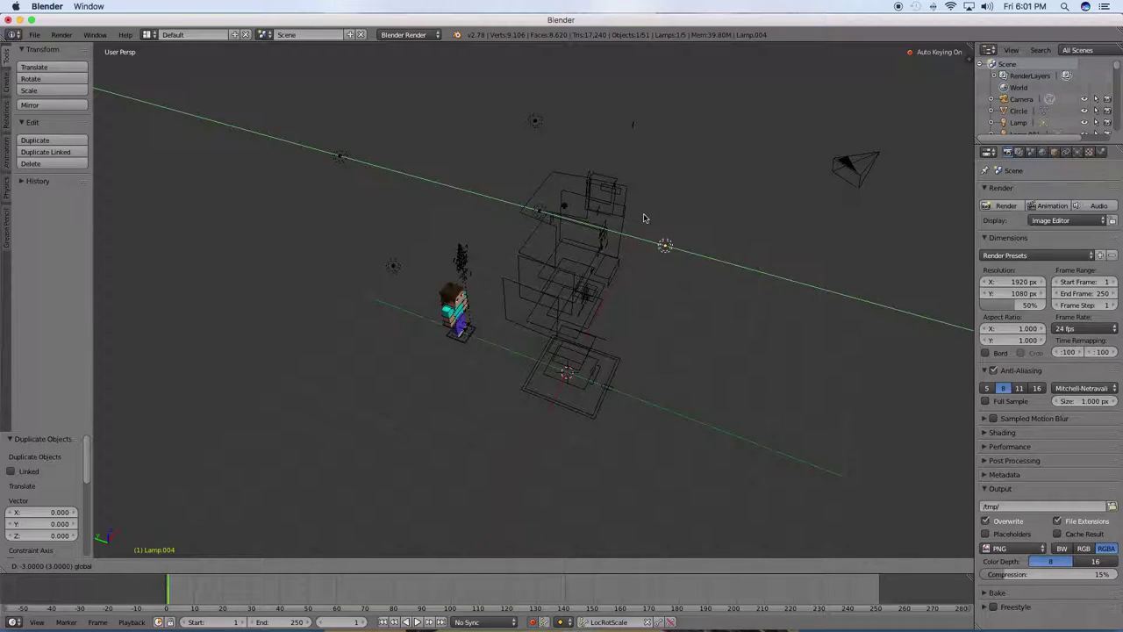
pyautogui.click(643, 217)
pyautogui.hotkey('alt', 'a')
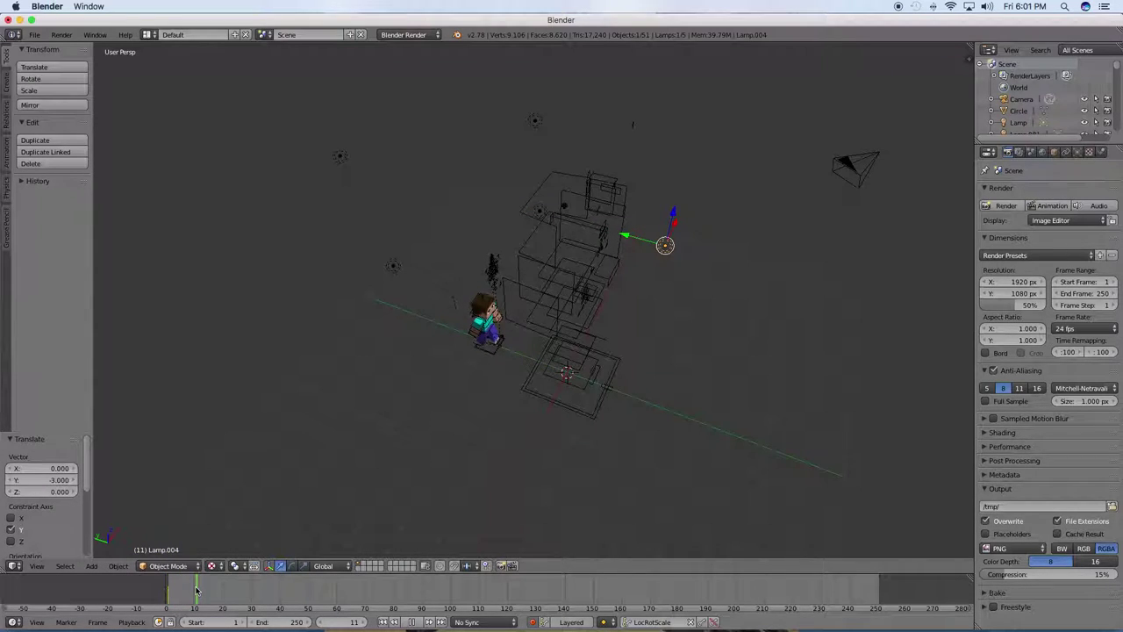
# Step: Stop playback, select the Minecraft_Rig in Pose Mode, and zoom in on it
pyautogui.press('Escape')
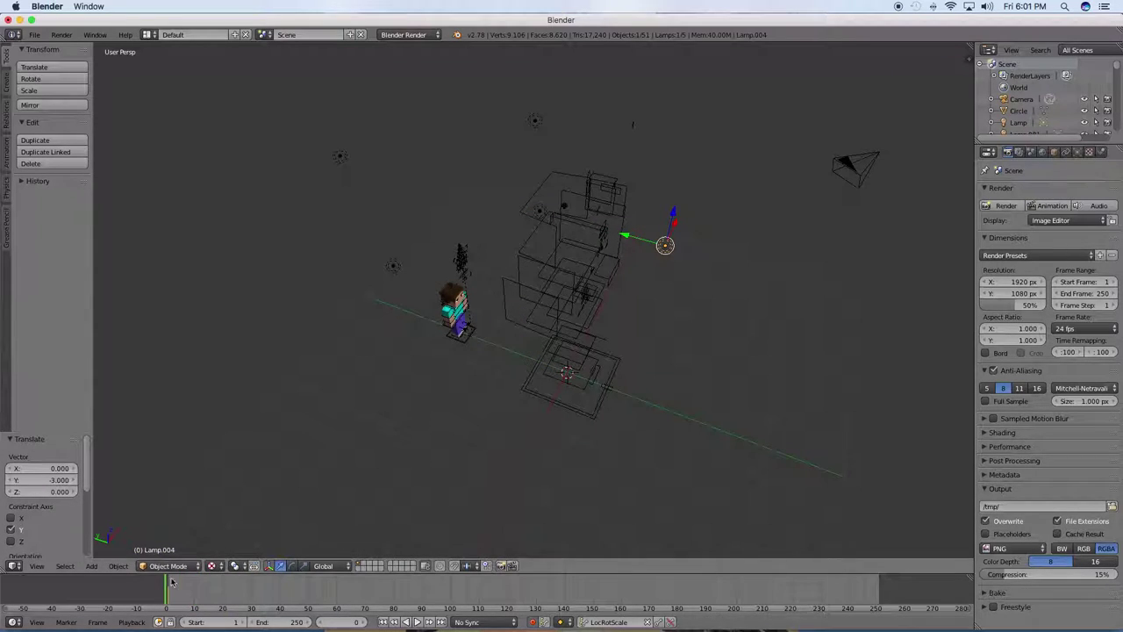
pyautogui.rightClick(474, 329)
pyautogui.hotkey('ctrl', 'Tab')
pyautogui.scroll(3, 430, 342)
pyautogui.scroll(2, 412, 342)
# Step: At frame 30, slide the right foot IK target forward along Y
pyautogui.moveTo(226, 584); pyautogui.dragTo(253, 584)
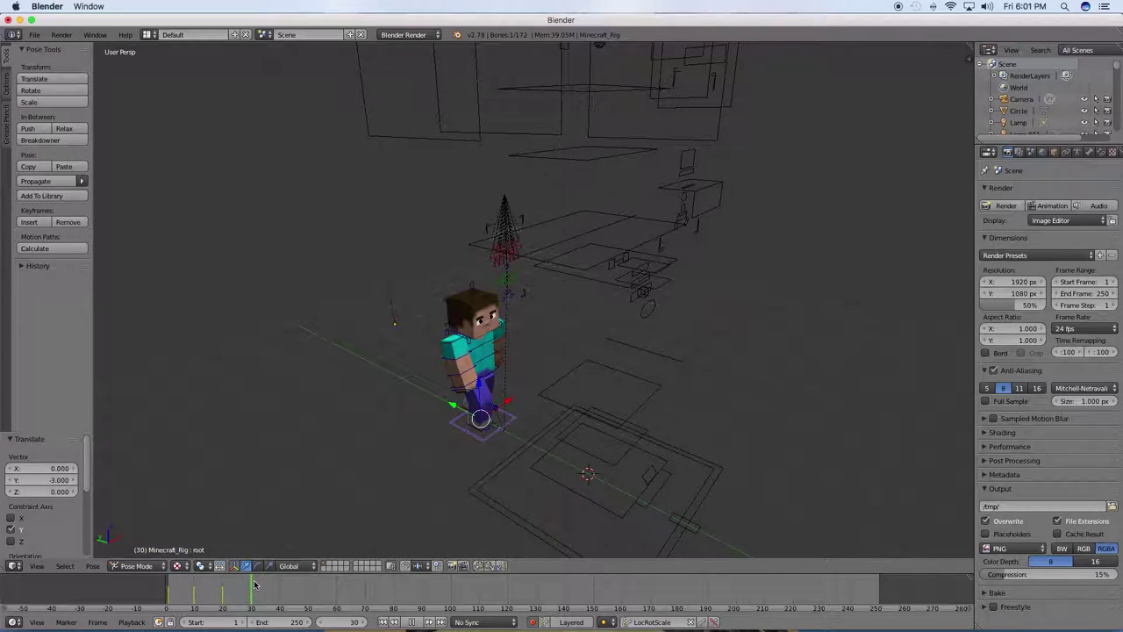
pyautogui.moveTo(377, 463)
pyautogui.mouseDown(button='middle')
pyautogui.moveTo(513, 425)
pyautogui.moveTo(511, 441)
pyautogui.mouseUp(button='middle')
pyautogui.rightClick(518, 519)
pyautogui.moveTo(456, 514); pyautogui.dragTo(430, 510)
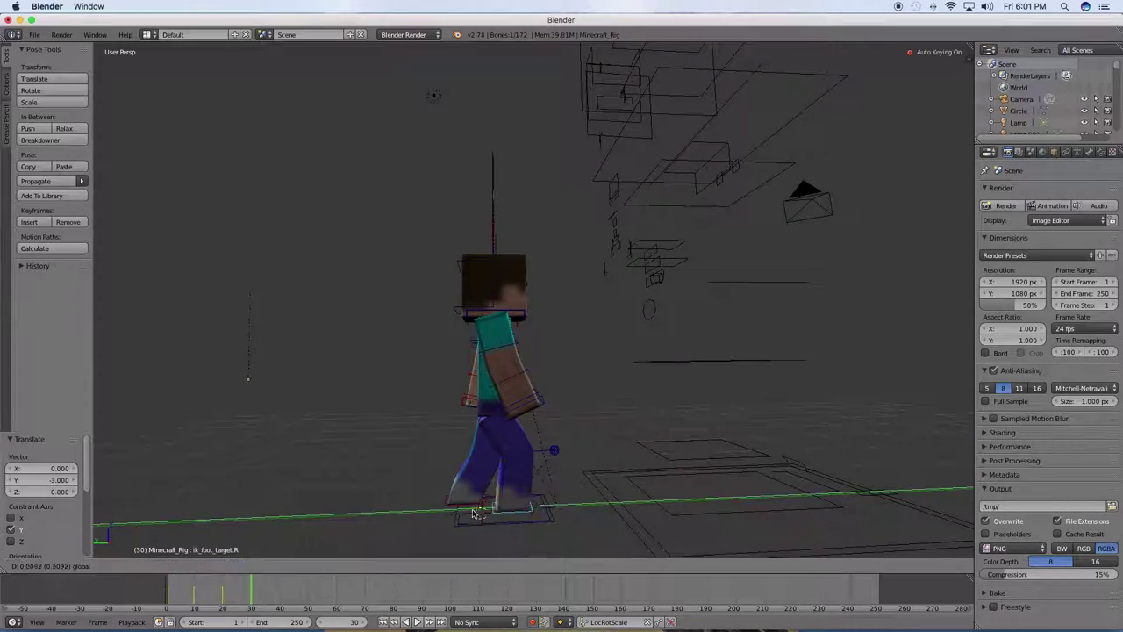
pyautogui.moveTo(430, 510); pyautogui.dragTo(441, 514, button='middle')
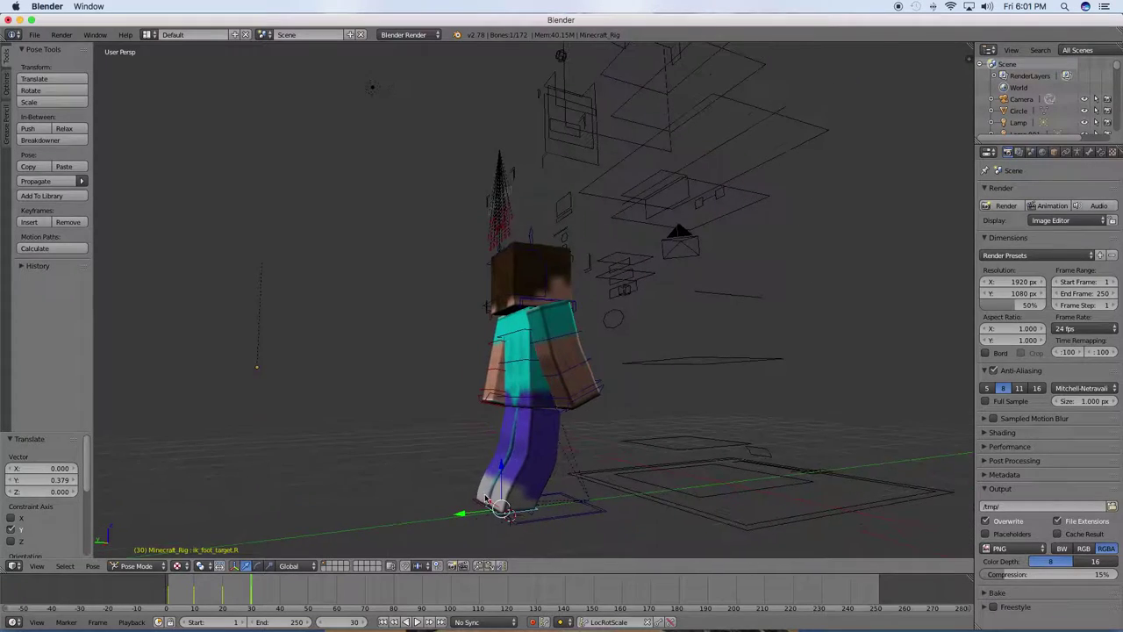
# Step: Move the left foot IK target back along Y and set it on the ground via Z
pyautogui.rightClick(491, 507)
pyautogui.press('g')
pyautogui.press('z')
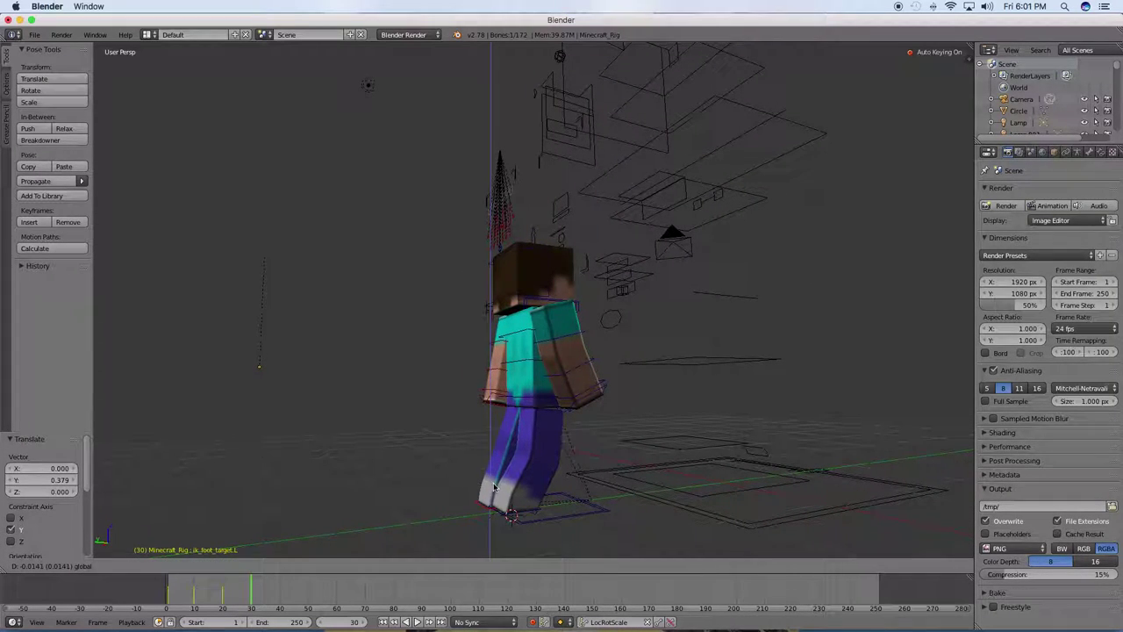
pyautogui.click(496, 485)
pyautogui.moveTo(468, 513); pyautogui.dragTo(458, 513)
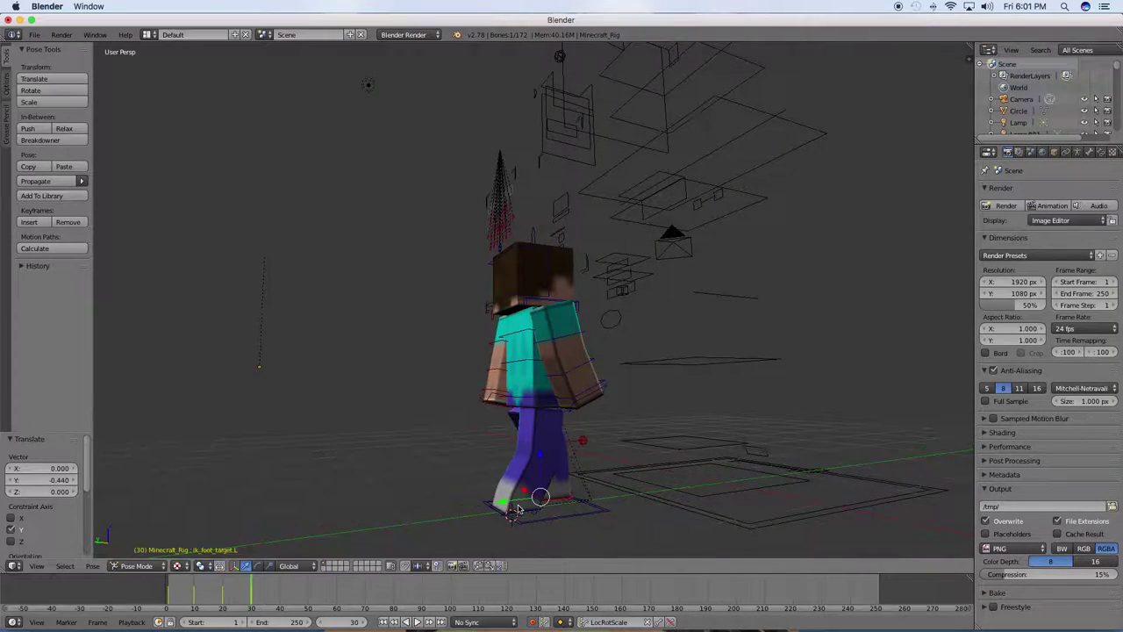
pyautogui.moveTo(458, 512); pyautogui.dragTo(480, 488, button='middle')
pyautogui.press('g')
pyautogui.press('z')
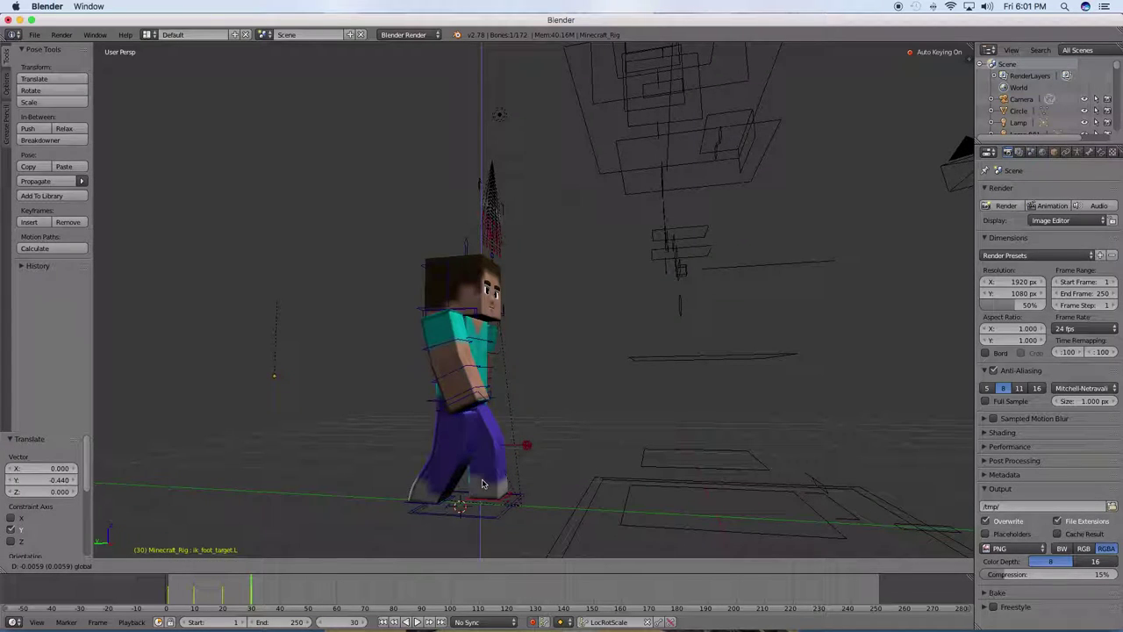
pyautogui.click(482, 485)
# Step: Swing the left upper arm 25° about X and clear the right forearm's rotation
pyautogui.rightClick(496, 356)
pyautogui.click(257, 565)
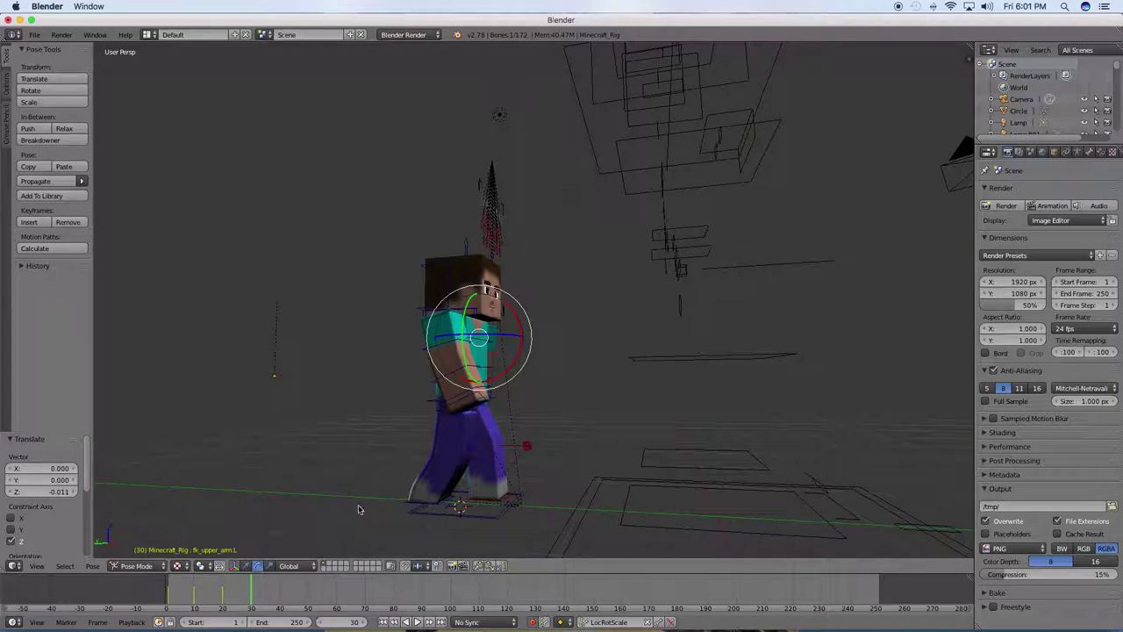
pyautogui.moveTo(519, 314); pyautogui.dragTo(472, 393)
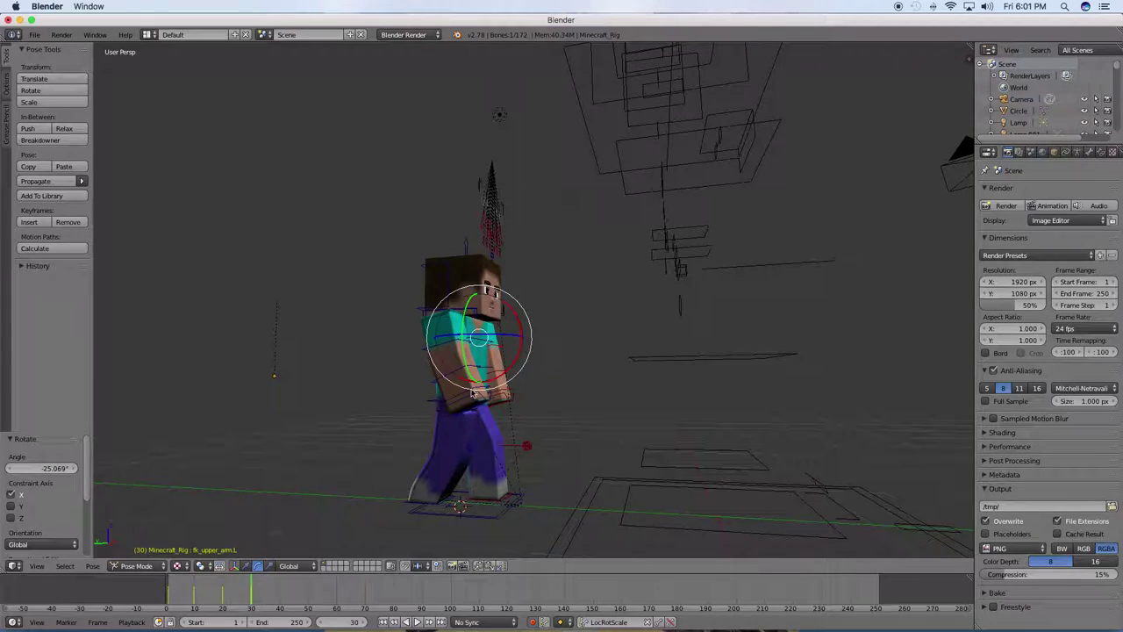
pyautogui.rightClick(484, 358)
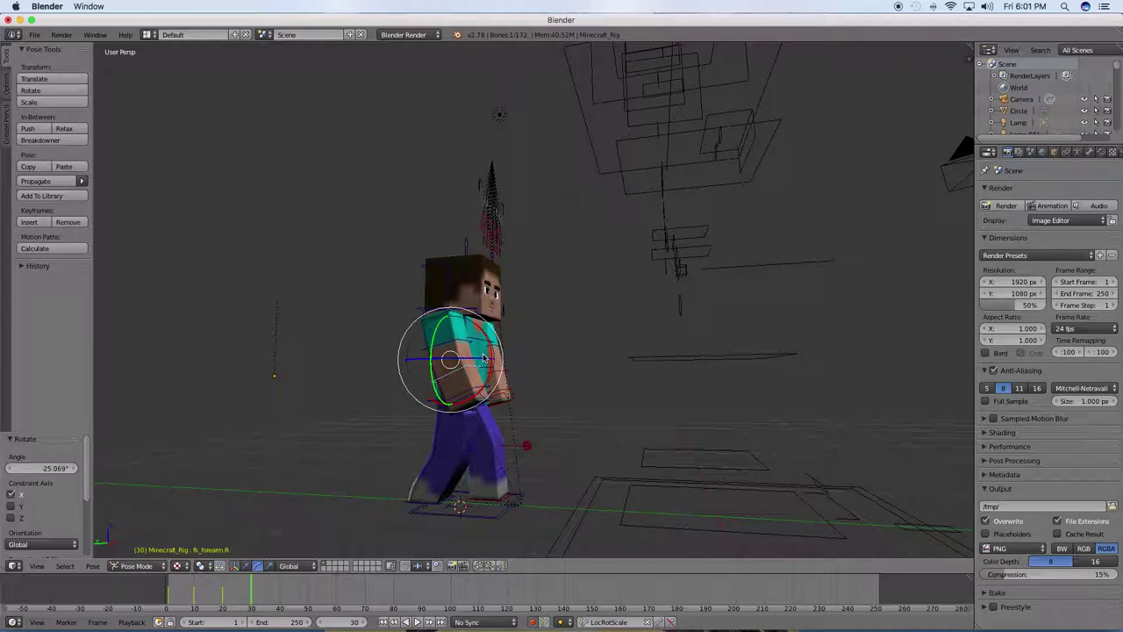
pyautogui.hotkey('alt', 'r')
# Step: Rotate the right upper arm and left forearm about X
pyautogui.rightClick(475, 332)
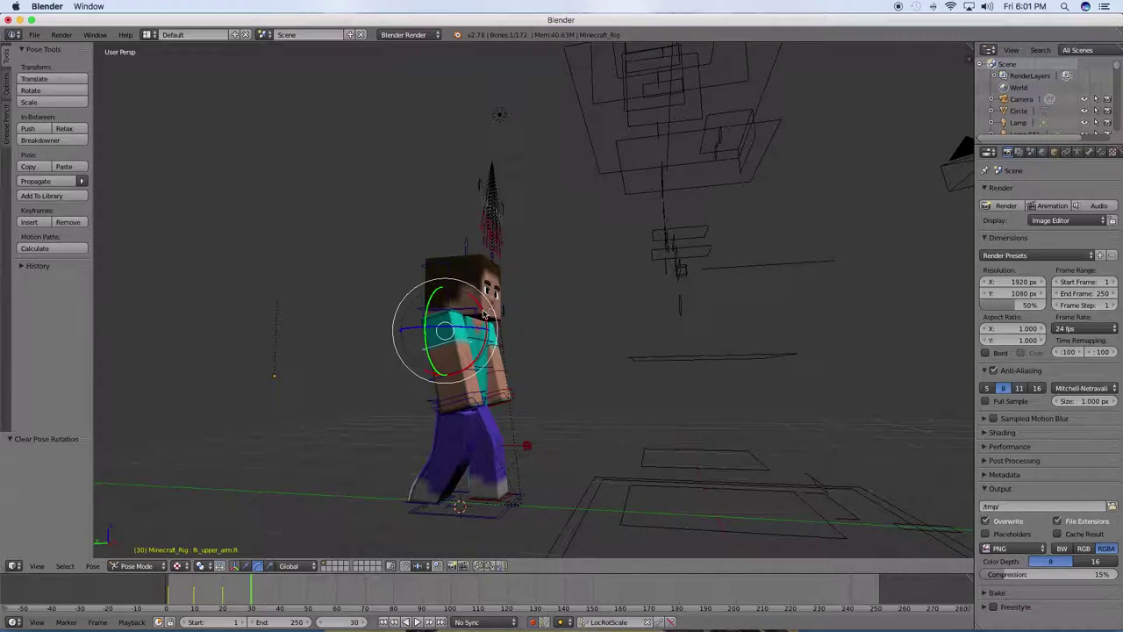
pyautogui.press('r')
pyautogui.press('x')
pyautogui.click(502, 360)
pyautogui.rightClick(506, 361)
pyautogui.press('r')
pyautogui.press('x')
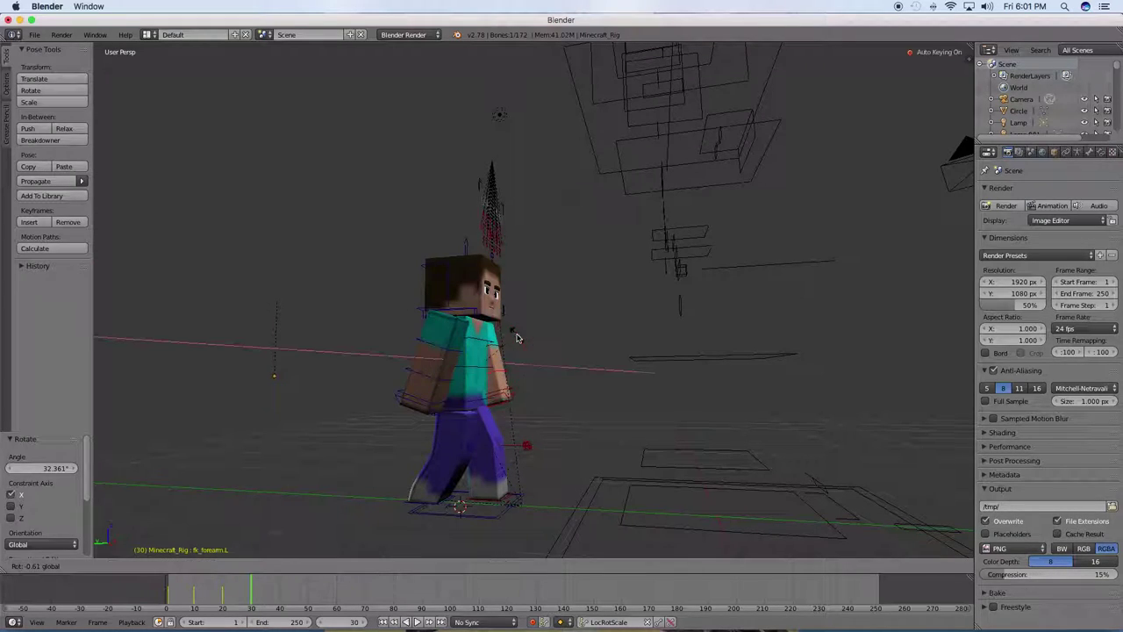
pyautogui.click(515, 341)
# Step: Move the root bone 1 unit forward along −Y, then go to frame 40
pyautogui.rightClick(462, 503)
pyautogui.click(247, 566)
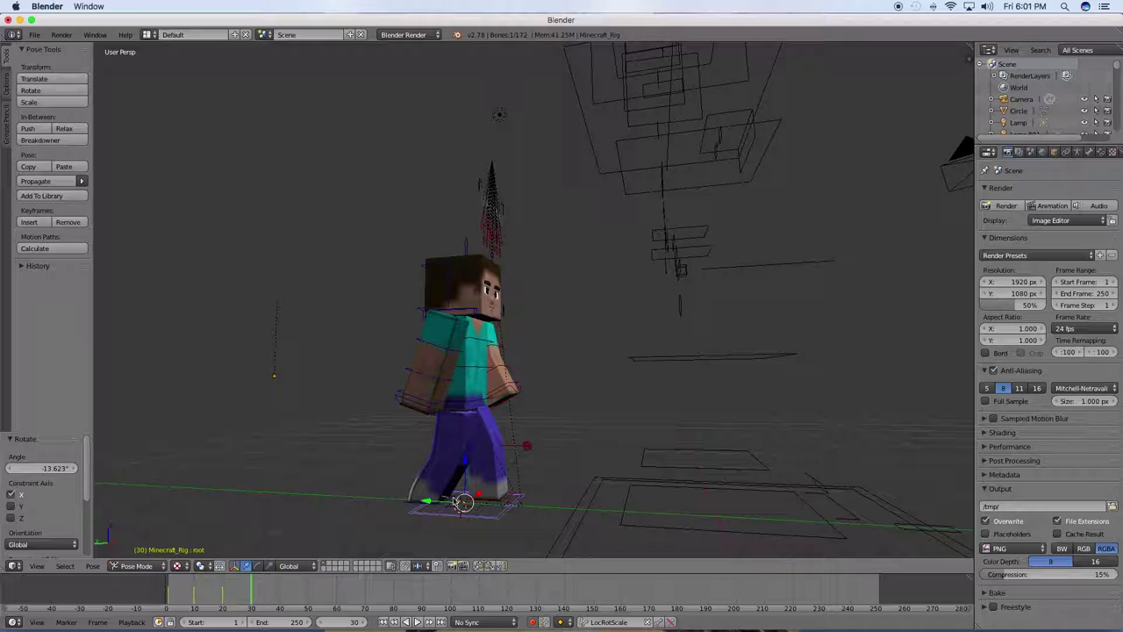
pyautogui.moveTo(443, 502); pyautogui.dragTo(548, 511)
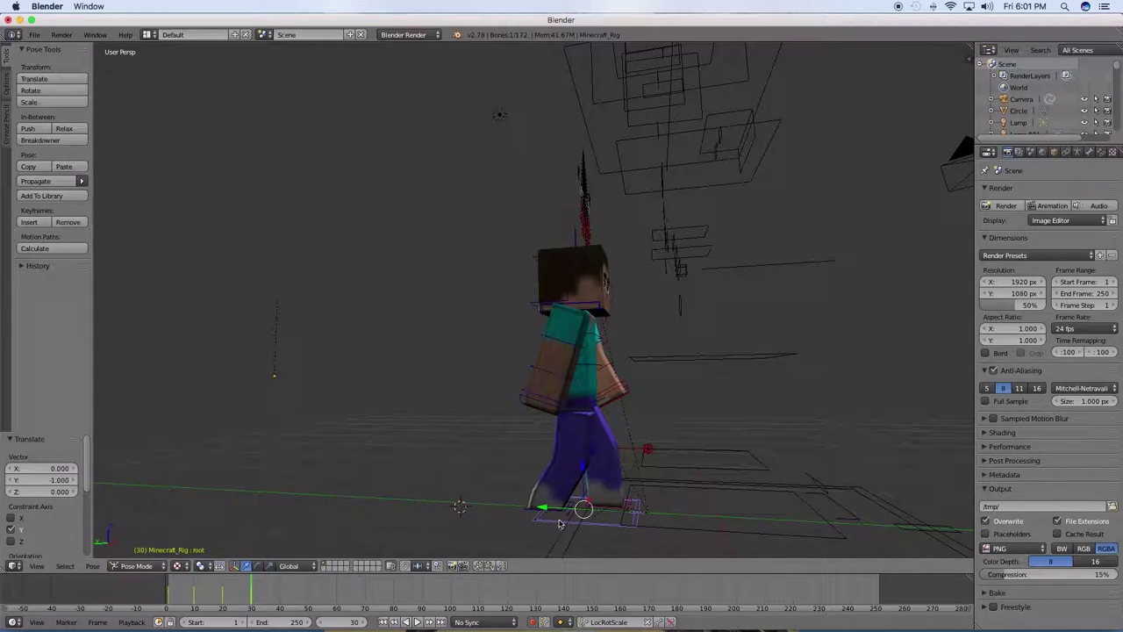
pyautogui.moveTo(574, 504)
pyautogui.mouseDown(button='middle')
pyautogui.moveTo(551, 524)
pyautogui.moveTo(491, 535)
pyautogui.mouseUp(button='middle')
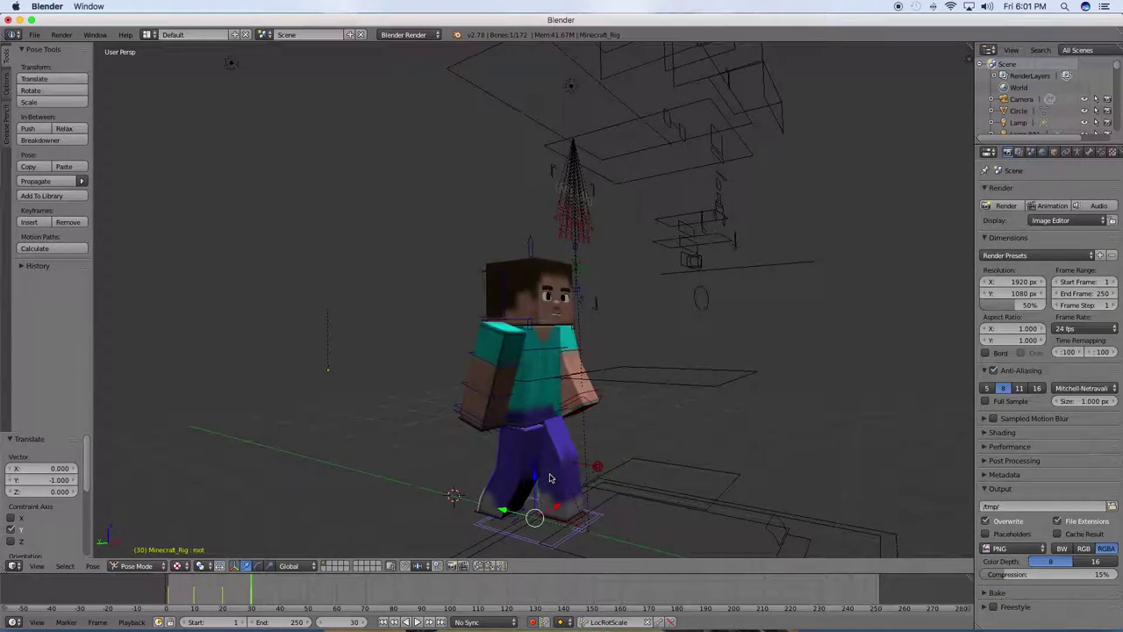
pyautogui.moveTo(281, 580); pyautogui.dragTo(280, 586)
# Step: Reposition the left foot IK target and adjust its height along Z
pyautogui.rightClick(548, 502)
pyautogui.moveTo(548, 502); pyautogui.dragTo(589, 522, button='middle')
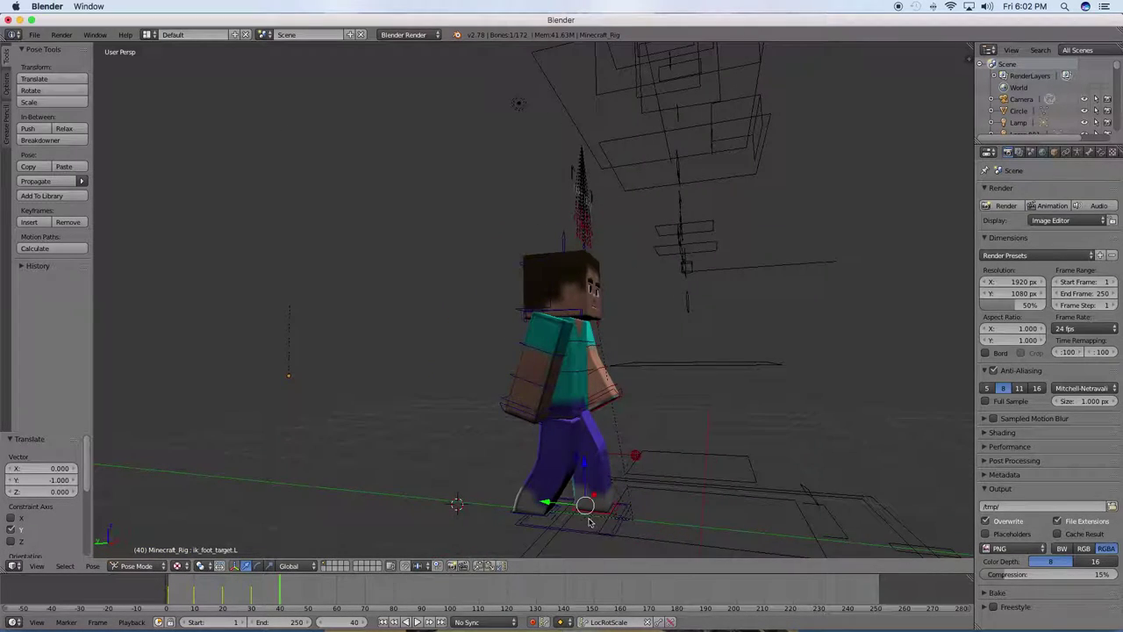
pyautogui.press('g')
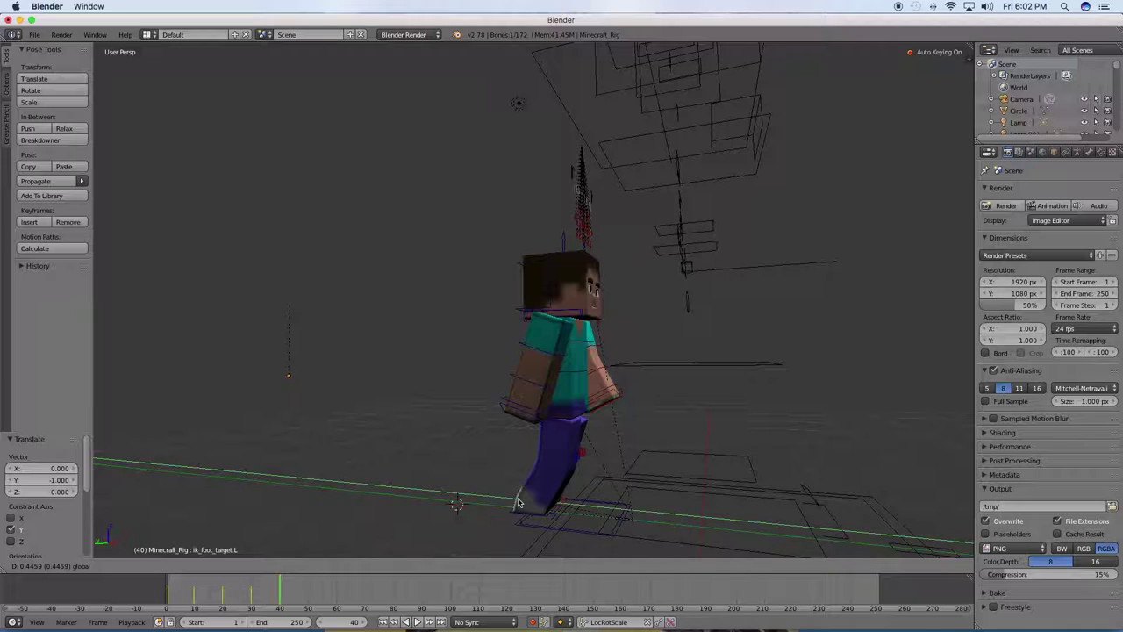
pyautogui.click(518, 502)
pyautogui.moveTo(534, 499); pyautogui.dragTo(571, 489, button='middle')
pyautogui.scroll(3, 571, 489)
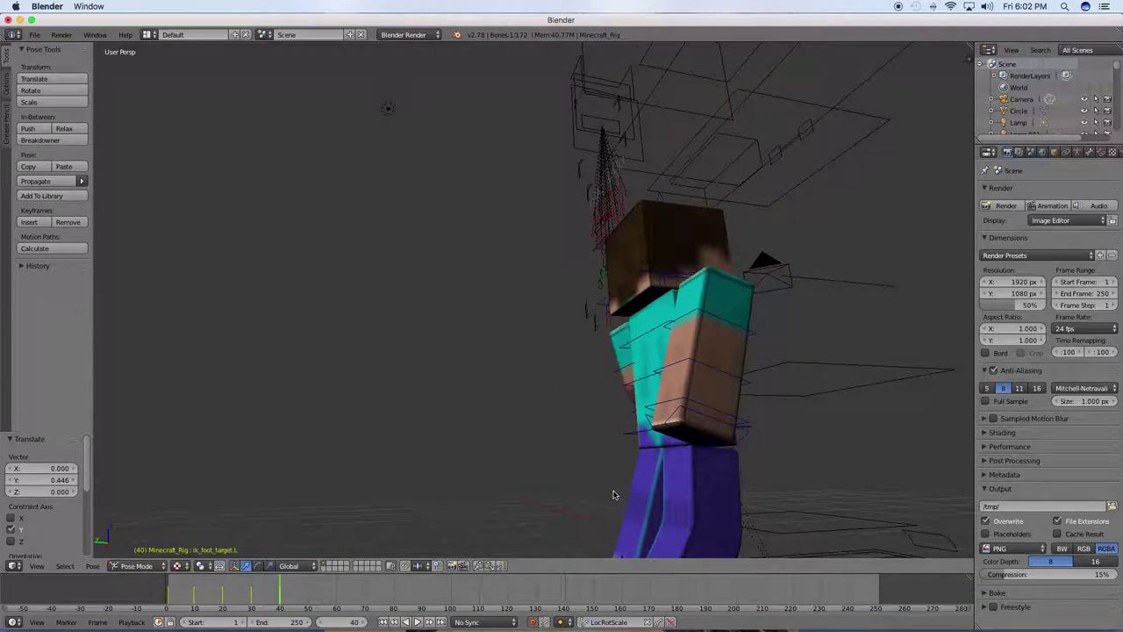
pyautogui.scroll(-2, 636, 542)
pyautogui.press('g')
pyautogui.press('z')
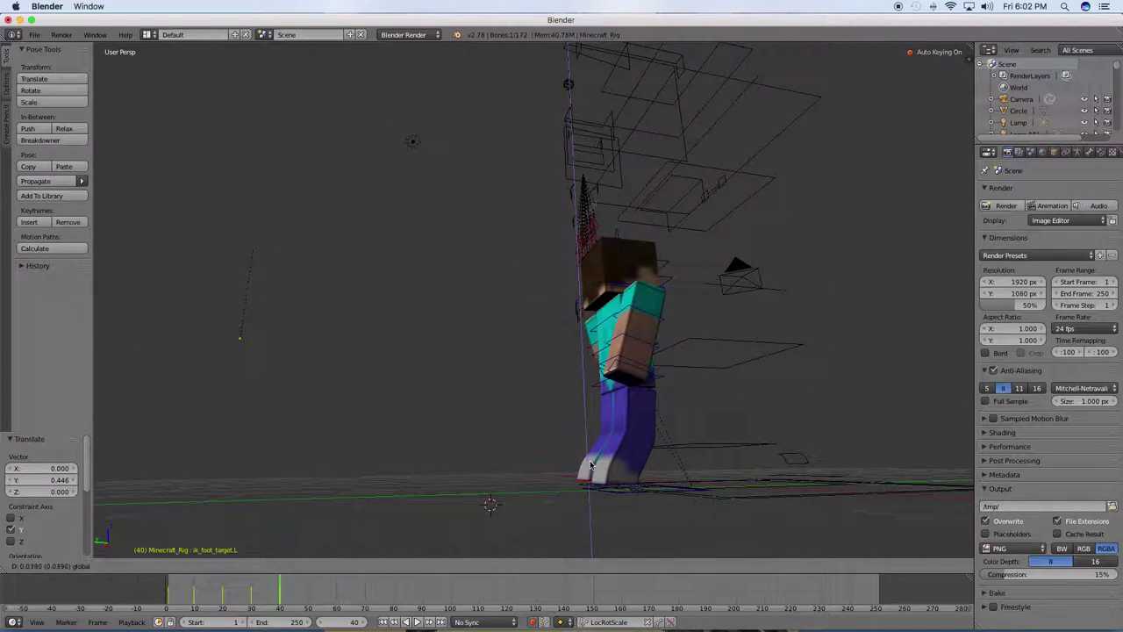
pyautogui.click(586, 479)
pyautogui.moveTo(586, 478); pyautogui.dragTo(553, 487, button='middle')
# Step: Move the right foot IK target back along Y
pyautogui.rightClick(586, 514)
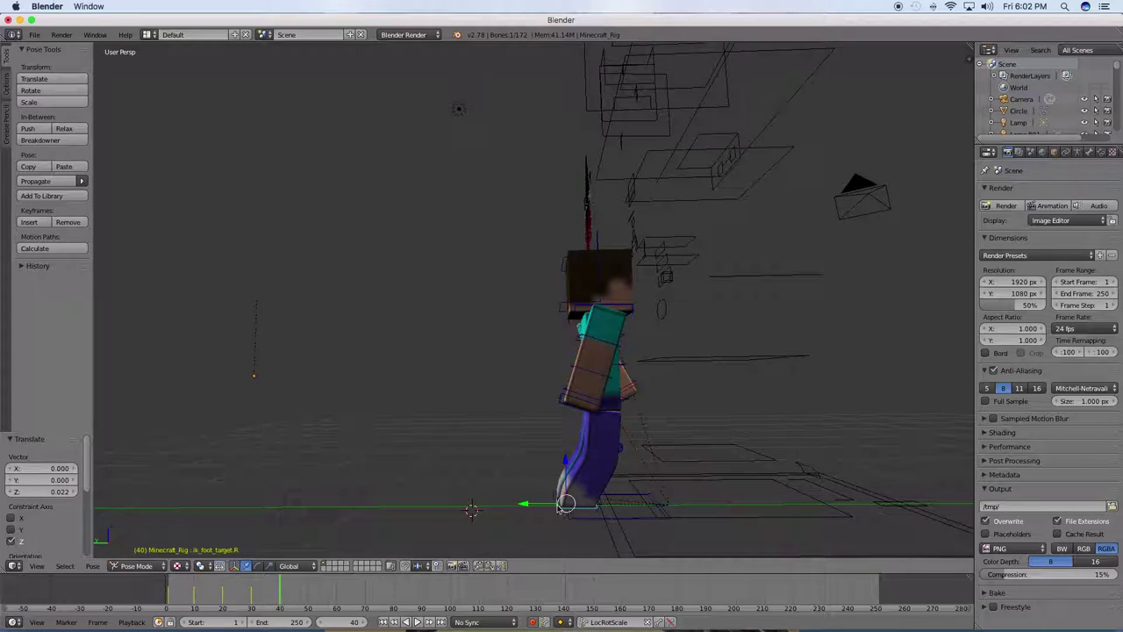
pyautogui.press('g')
pyautogui.press('y')
pyautogui.click(572, 504)
pyautogui.moveTo(573, 504); pyautogui.dragTo(581, 408, button='middle')
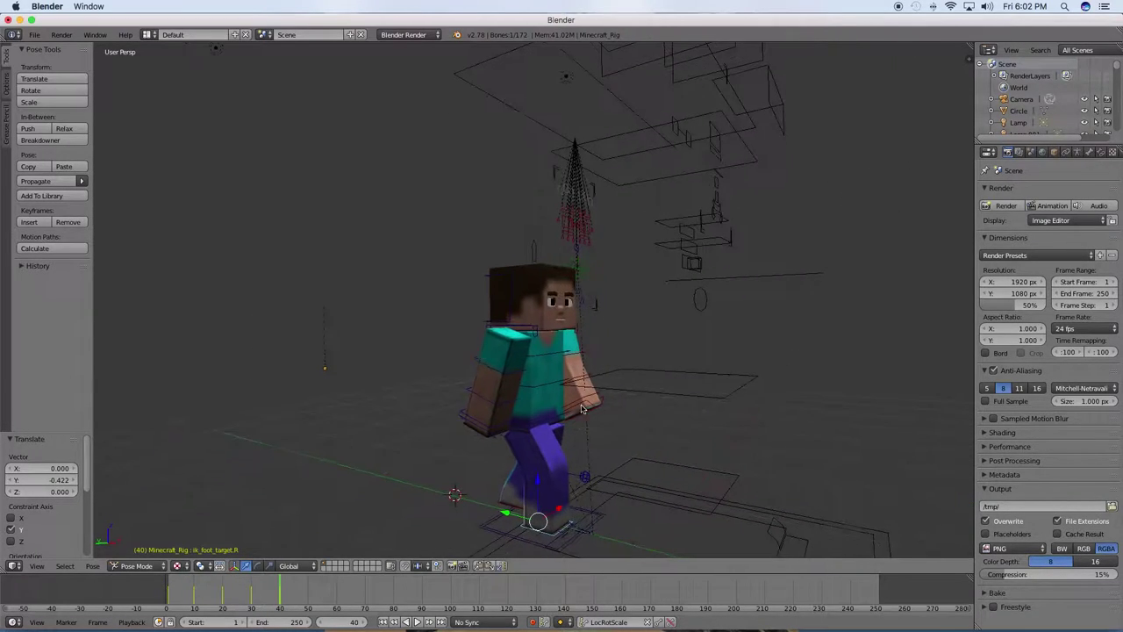
# Step: Reset the left forearm's rotation and swing both upper arms about X, the right to -34.264°
pyautogui.rightClick(584, 376)
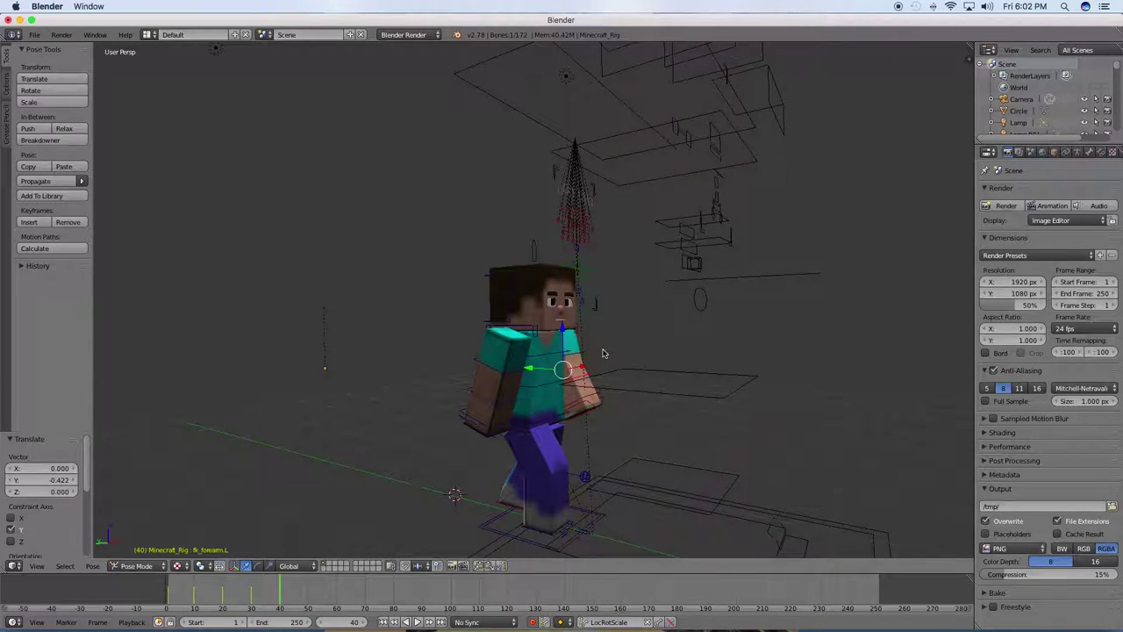
pyautogui.hotkey('alt', 'r')
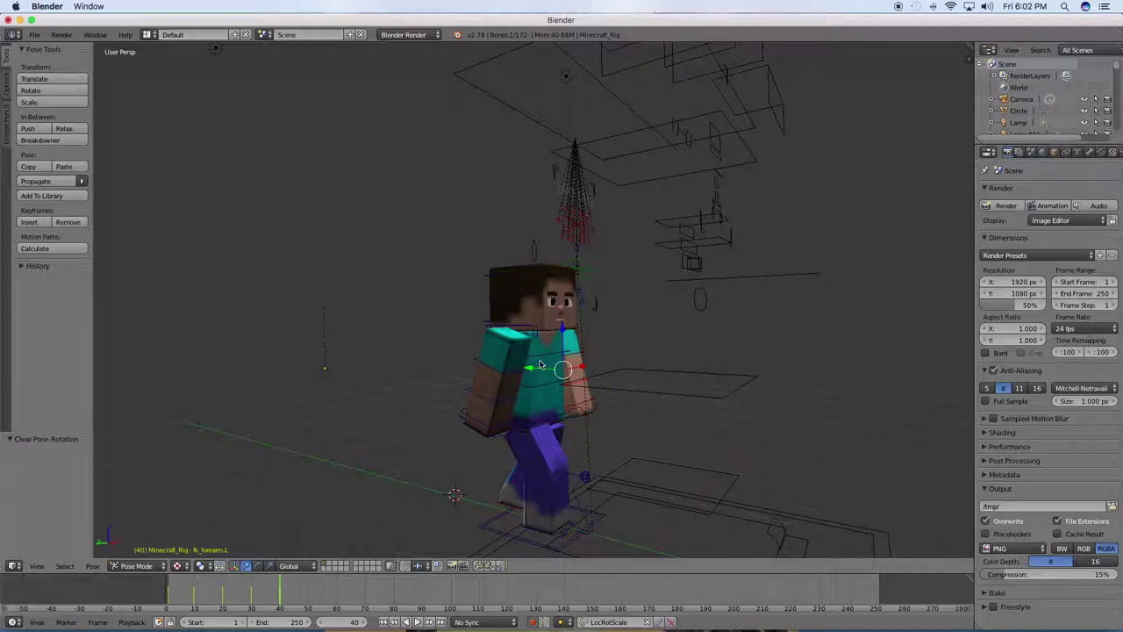
pyautogui.rightClick(576, 358)
pyautogui.click(262, 566)
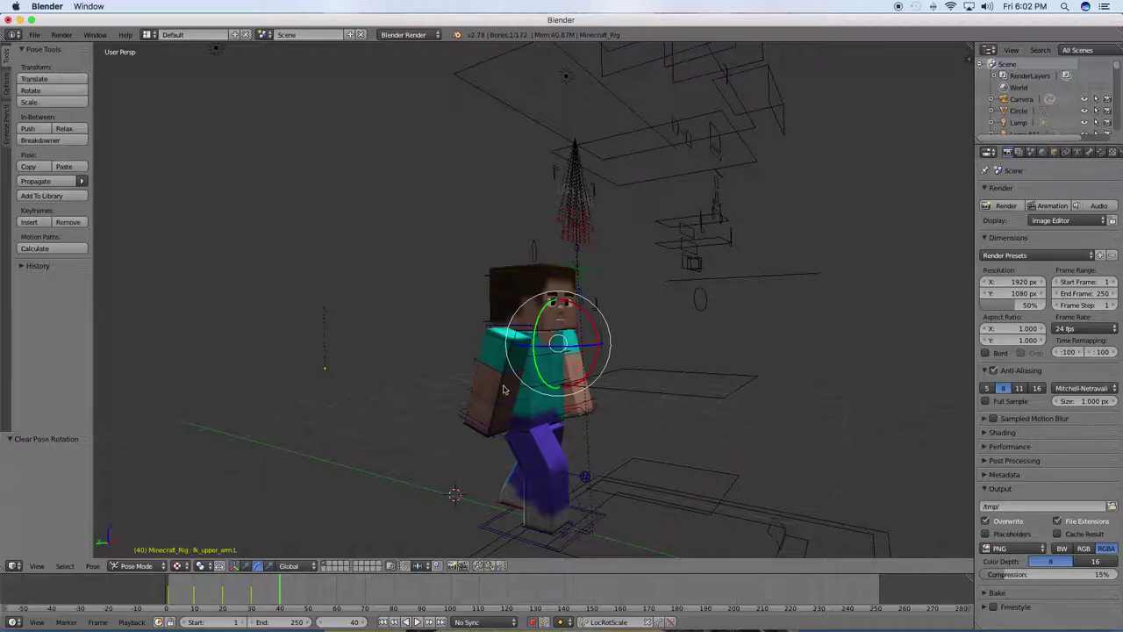
pyautogui.moveTo(598, 336); pyautogui.dragTo(607, 358)
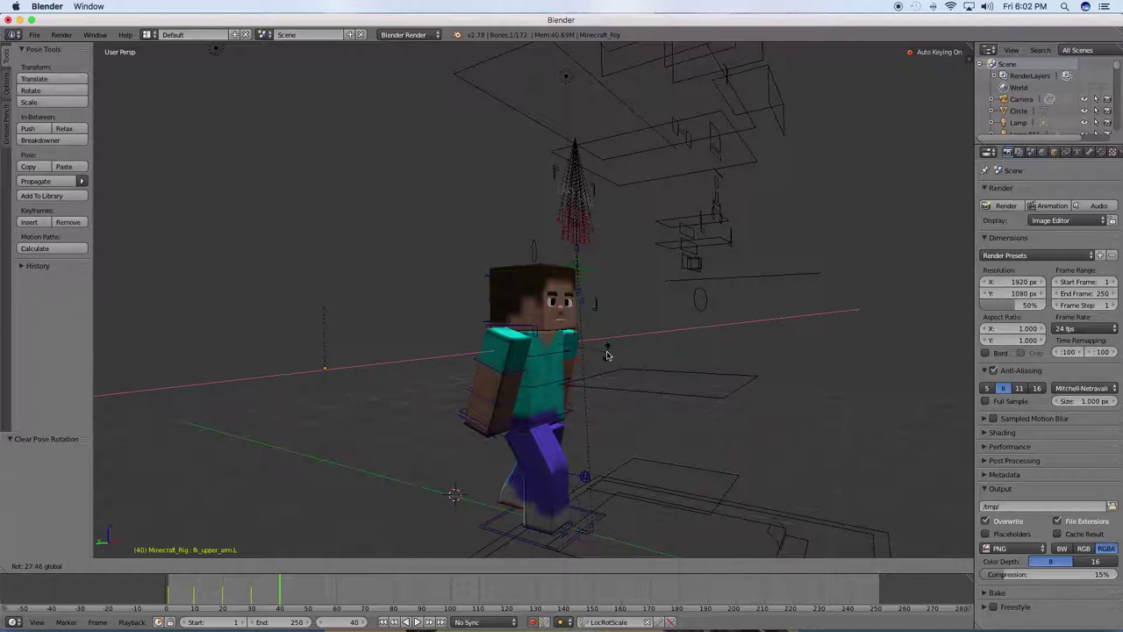
pyautogui.rightClick(509, 382)
pyautogui.rightClick(527, 356)
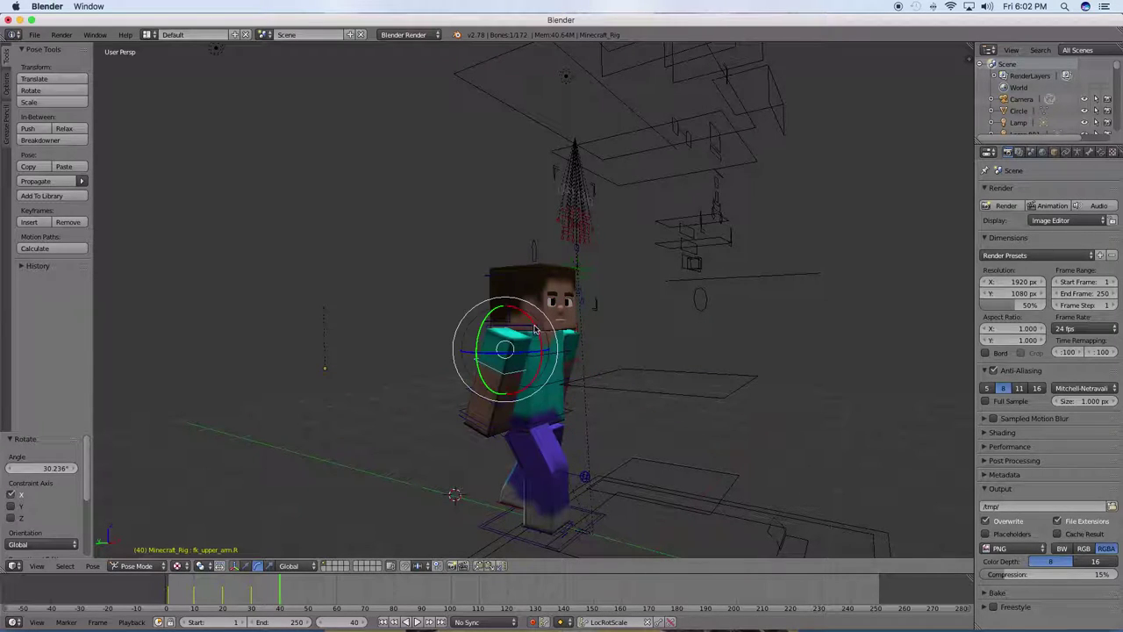
pyautogui.moveTo(534, 329); pyautogui.dragTo(518, 316)
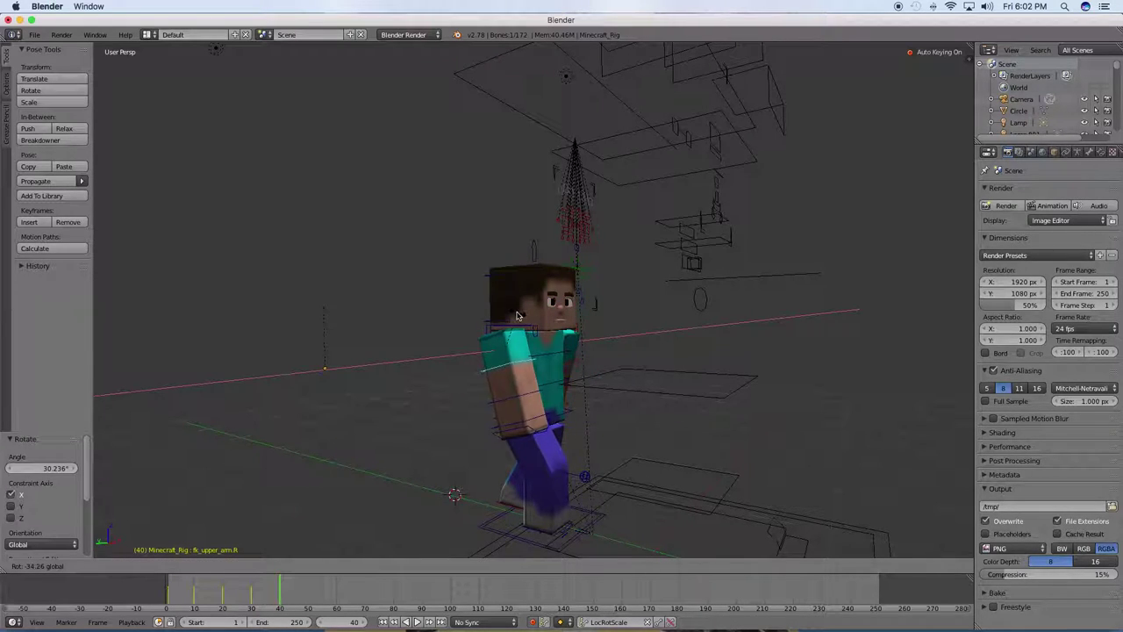
pyautogui.click(518, 316)
# Step: Move the root bone to shift the whole character forward along Y
pyautogui.rightClick(511, 535)
pyautogui.click(246, 566)
pyautogui.moveTo(514, 517); pyautogui.dragTo(609, 520)
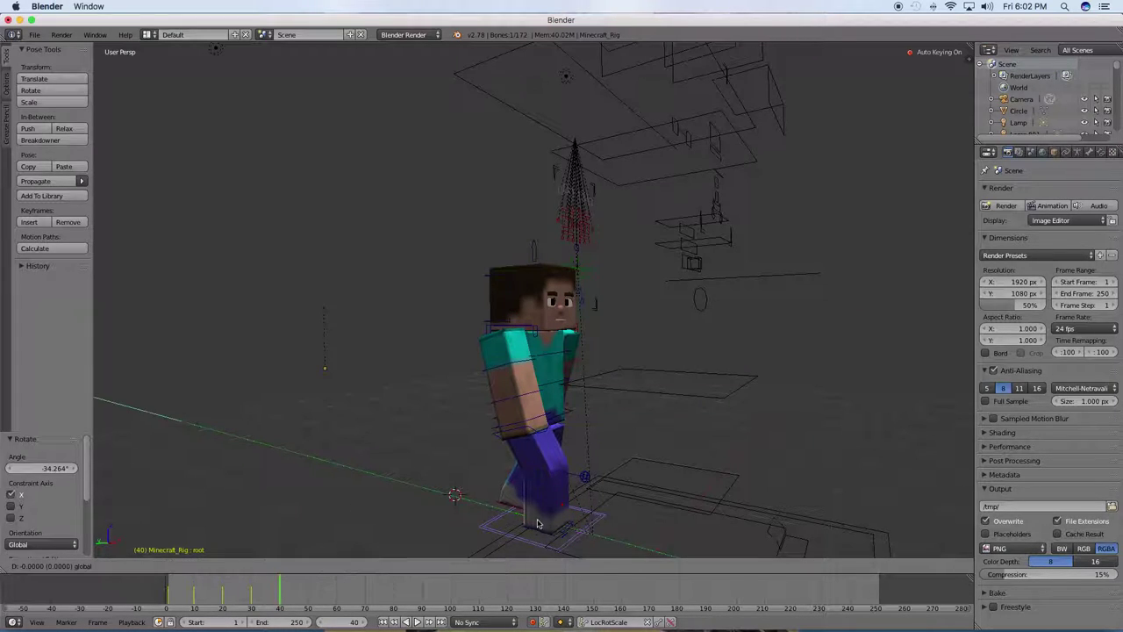
pyautogui.moveTo(609, 519)
pyautogui.mouseDown(button='middle')
pyautogui.moveTo(447, 524)
pyautogui.moveTo(471, 526)
pyautogui.moveTo(526, 464)
pyautogui.moveTo(454, 381)
pyautogui.moveTo(416, 360)
pyautogui.moveTo(455, 321)
pyautogui.moveTo(425, 378)
pyautogui.mouseUp(button='middle')
# Step: Clear both upper arms' rotation and rotate them down to hang at Steve's sides
pyautogui.rightClick(426, 378)
pyautogui.rightClick(425, 378)
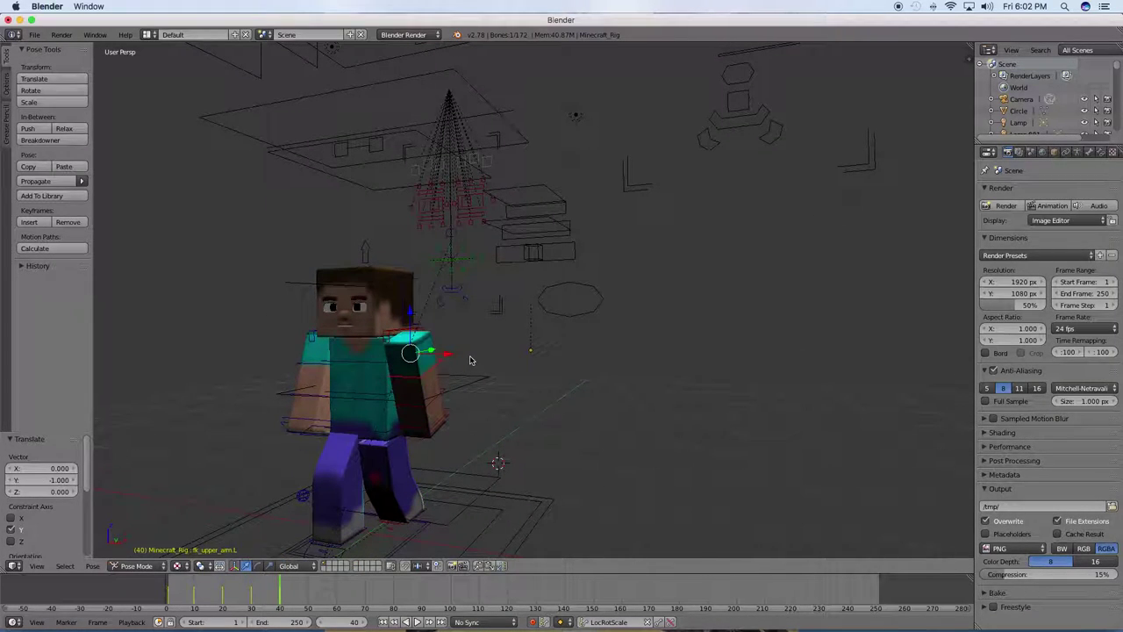
pyautogui.hotkey('alt', 'r')
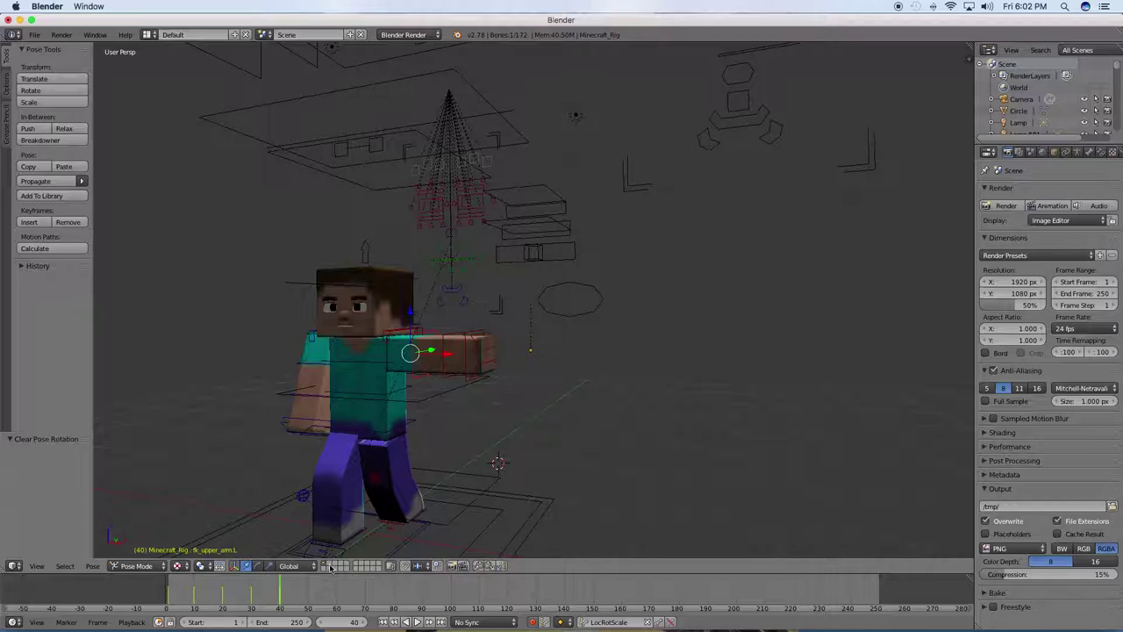
pyautogui.click(257, 566)
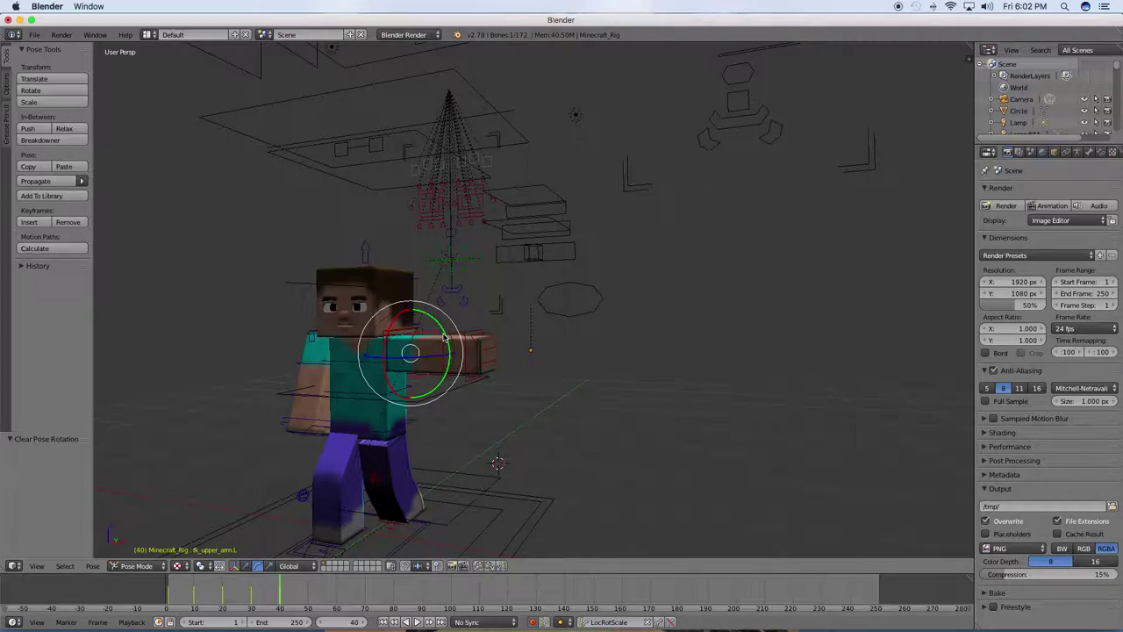
pyautogui.moveTo(445, 336); pyautogui.dragTo(438, 415)
pyautogui.rightClick(332, 368)
pyautogui.rightClick(321, 369)
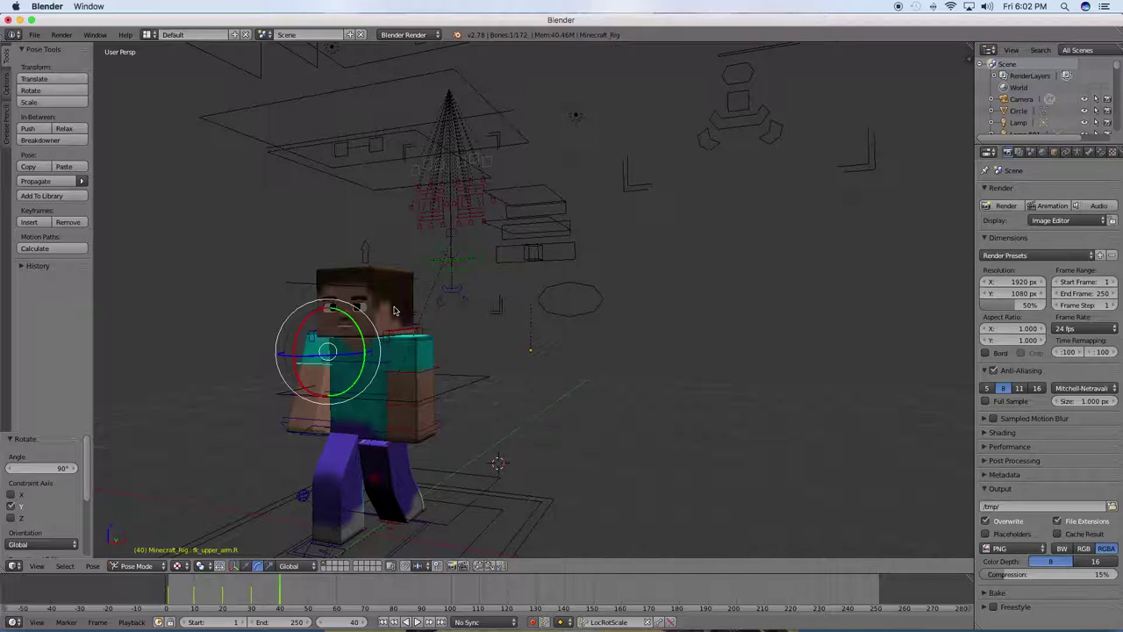
pyautogui.hotkey('alt', 'r')
pyautogui.moveTo(355, 360); pyautogui.dragTo(322, 318)
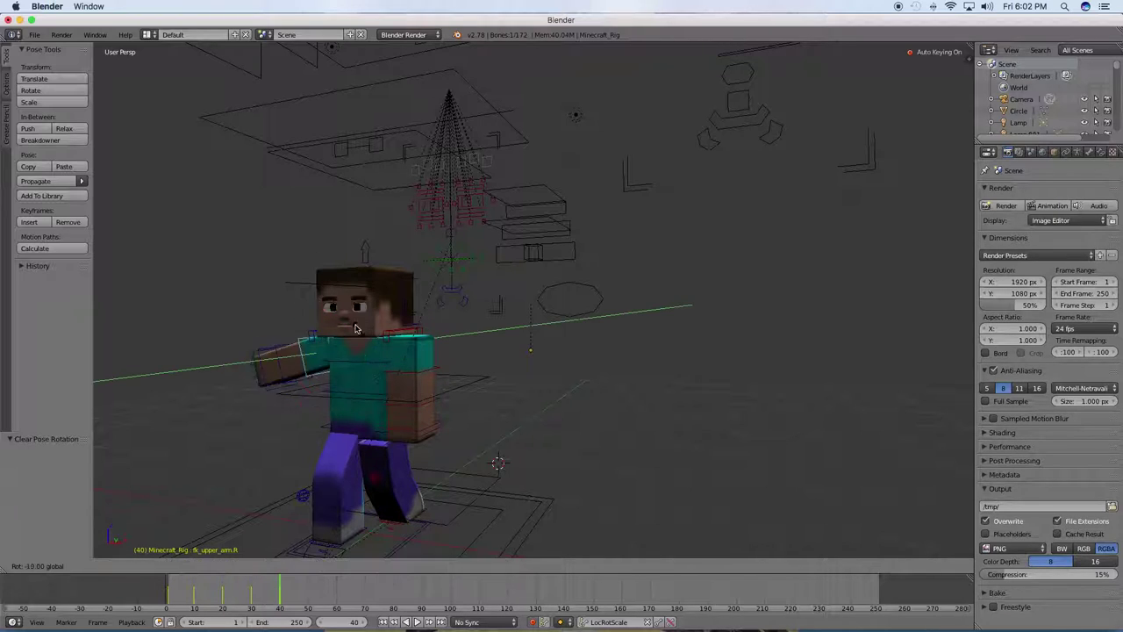
# Step: Clear the left foot target's rotation and move it forward along Y and slightly lower
pyautogui.rightClick(418, 502)
pyautogui.press('i')
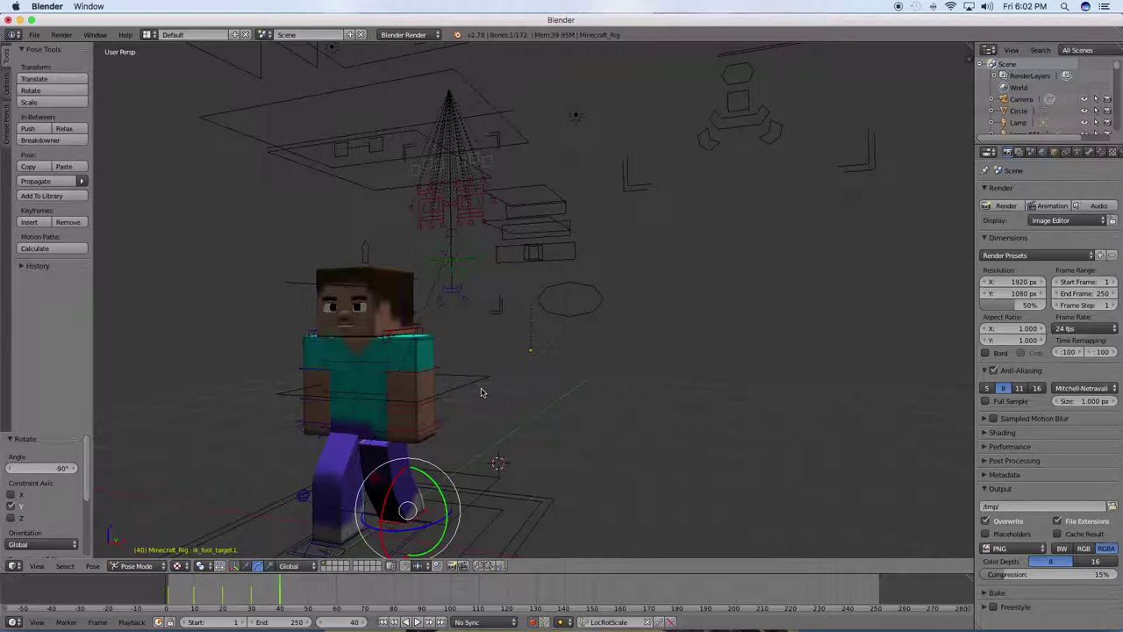
pyautogui.hotkey('alt', 'r')
pyautogui.click(247, 565)
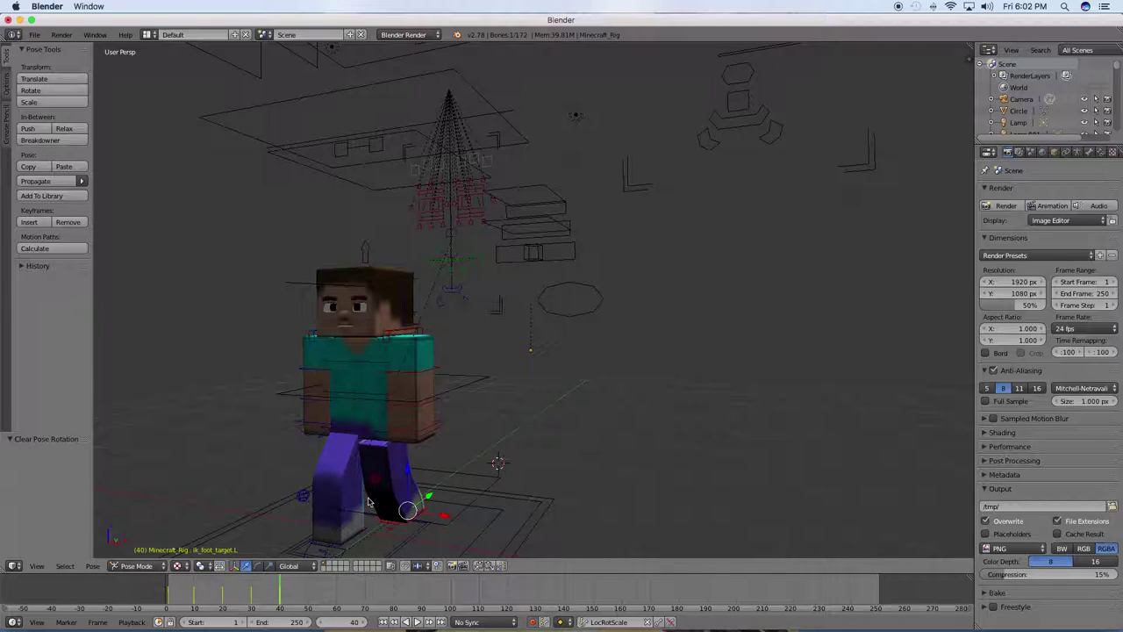
pyautogui.moveTo(429, 498)
pyautogui.mouseDown()
pyautogui.moveTo(408, 497)
pyautogui.moveTo(412, 522)
pyautogui.moveTo(390, 519)
pyautogui.mouseUp()
pyautogui.moveTo(382, 517); pyautogui.dragTo(351, 487, button='middle')
# Step: Move the right foot IK target along Y and adjust its height along Z
pyautogui.rightClick(309, 478)
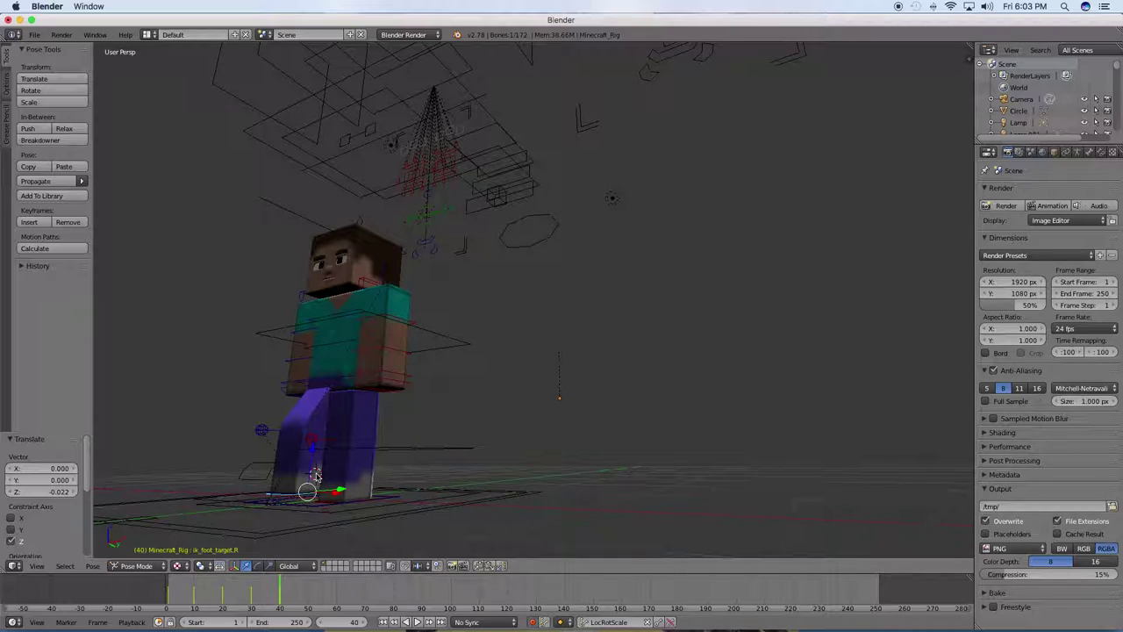
pyautogui.press('g')
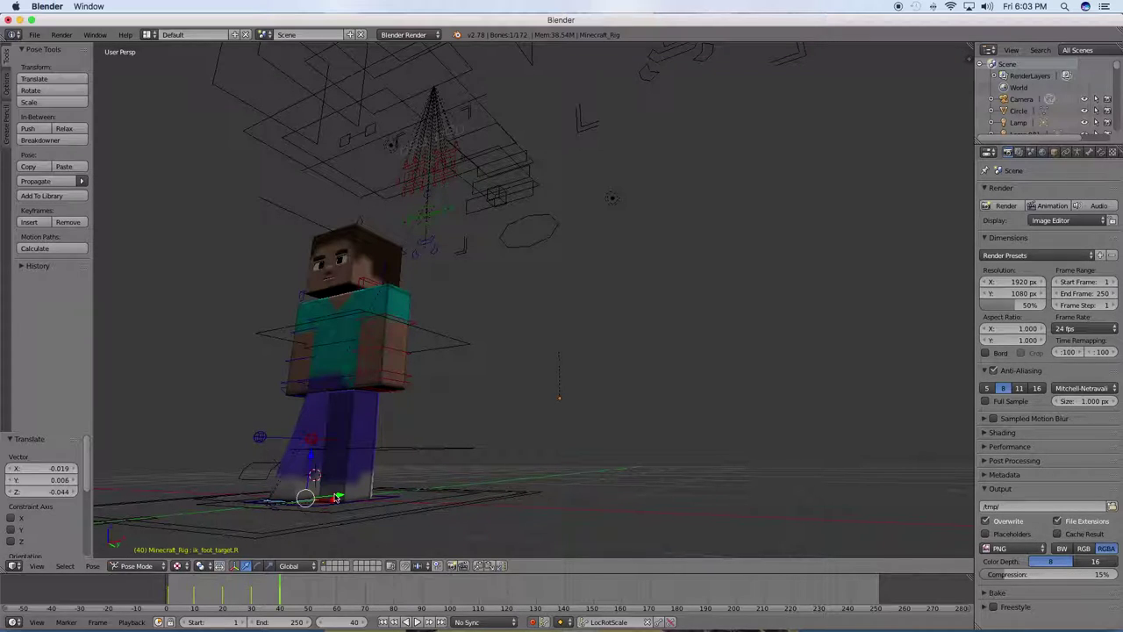
pyautogui.press('y')
pyautogui.click(359, 508)
pyautogui.press('g')
pyautogui.press('z')
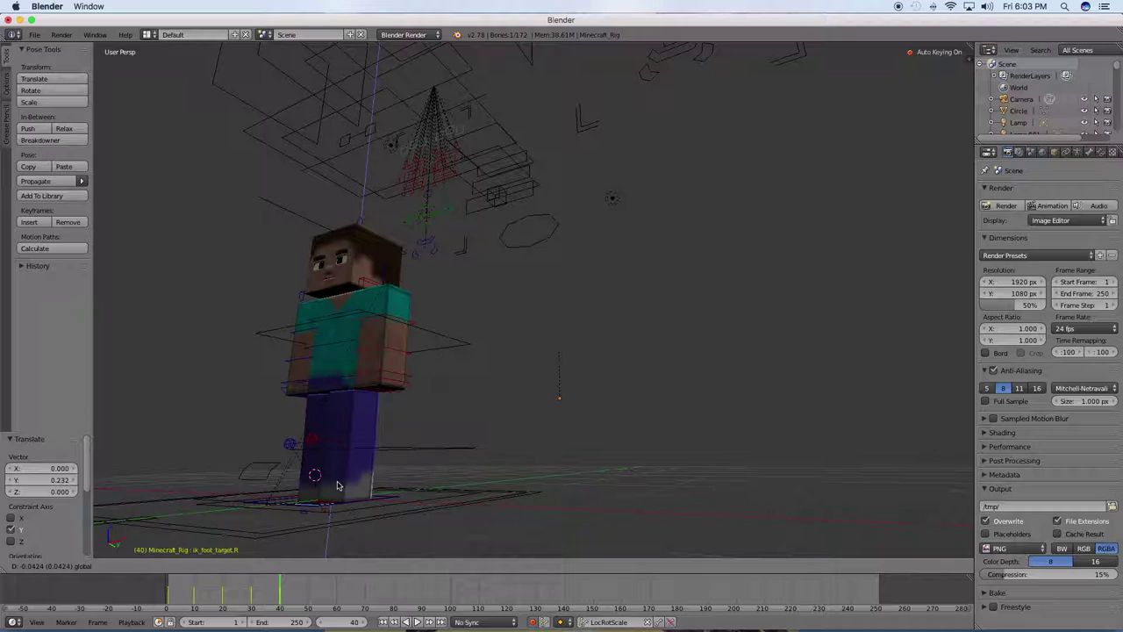
pyautogui.click(340, 483)
# Step: Nudge the right foot target sideways along X, then again along Y
pyautogui.press('g')
pyautogui.press('x')
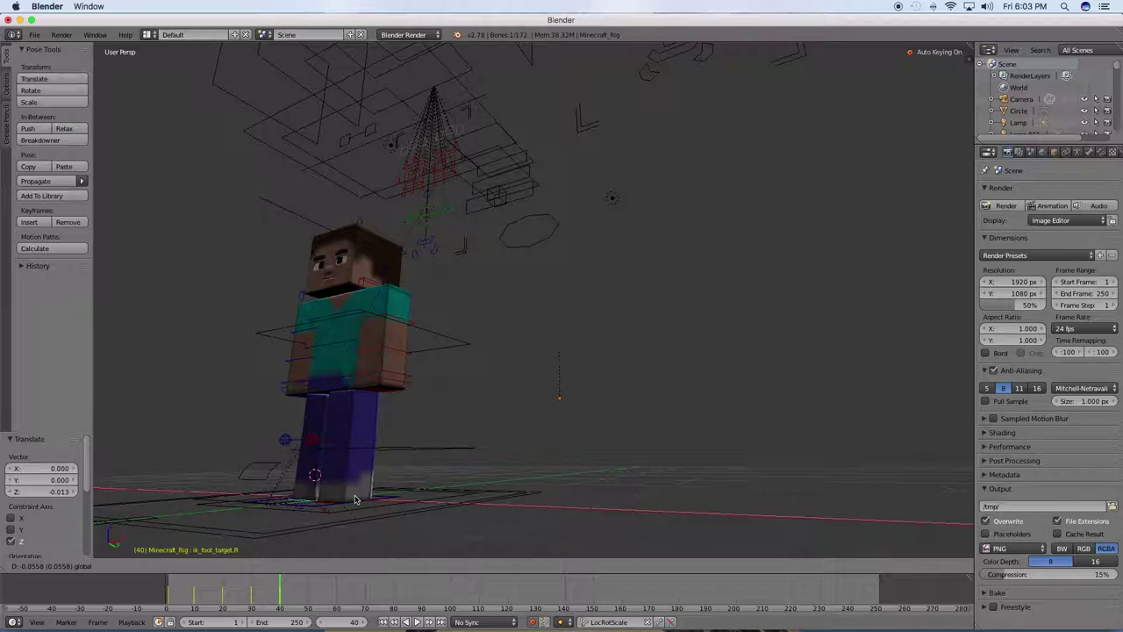
pyautogui.click(359, 500)
pyautogui.moveTo(359, 500)
pyautogui.mouseDown(button='middle')
pyautogui.moveTo(376, 516)
pyautogui.moveTo(450, 495)
pyautogui.moveTo(510, 463)
pyautogui.mouseUp(button='middle')
pyautogui.press('g')
pyautogui.press('y')
pyautogui.click(380, 507)
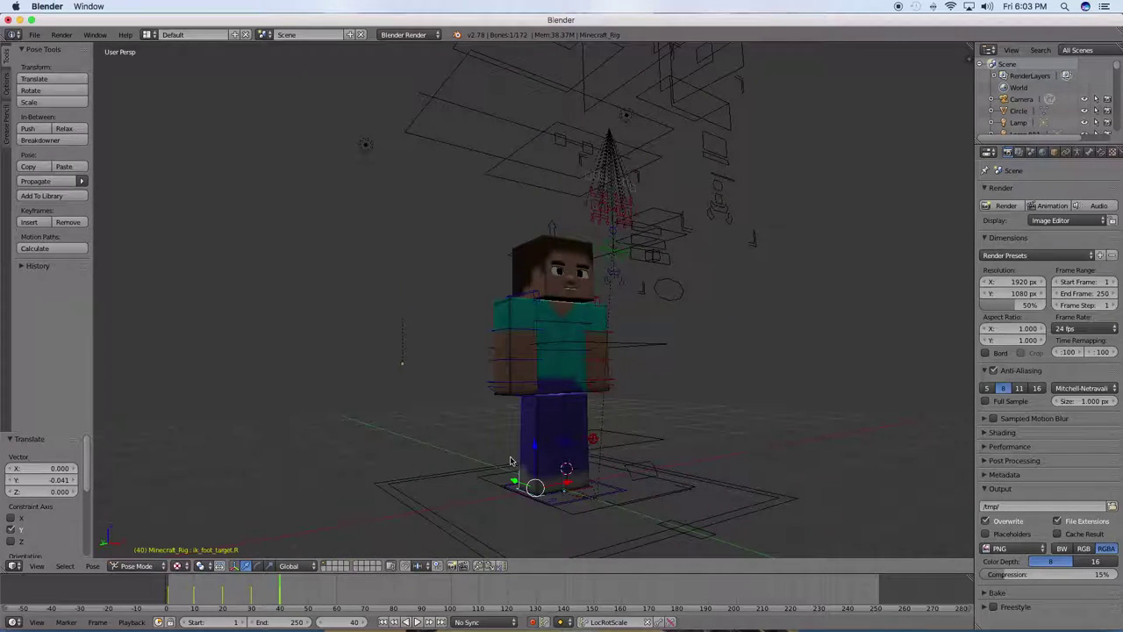
# Step: Keyframe location, rotation and scale for every bone of the rig
pyautogui.press('a')
pyautogui.press('i')
pyautogui.click(275, 588)
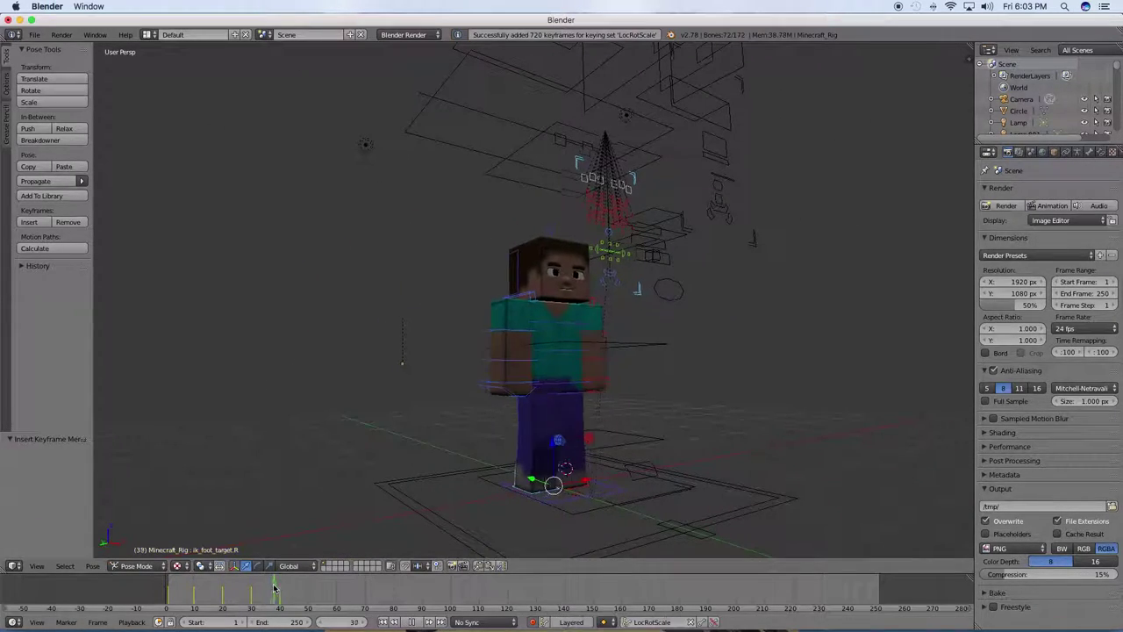
pyautogui.moveTo(274, 588); pyautogui.dragTo(134, 596)
# Step: At frame 10, lower the right foot IK target along Z and shift it along Y
pyautogui.moveTo(351, 421)
pyautogui.mouseDown(button='middle')
pyautogui.moveTo(271, 419)
pyautogui.moveTo(271, 454)
pyautogui.moveTo(298, 444)
pyautogui.mouseUp(button='middle')
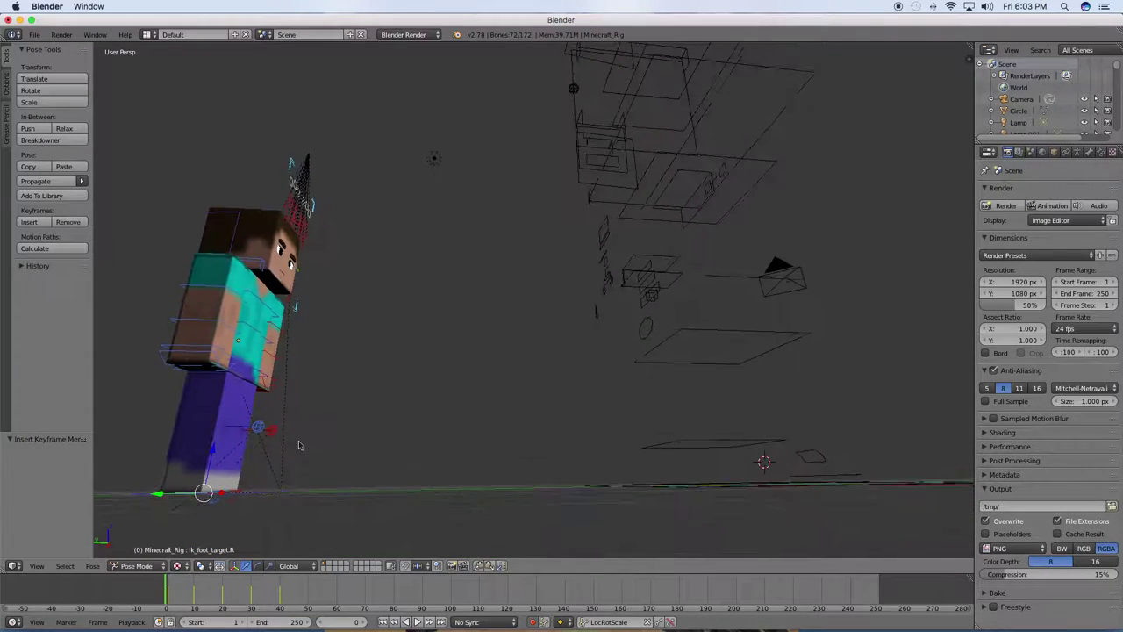
pyautogui.hotkey('alt', 'a')
pyautogui.moveTo(197, 593)
pyautogui.mouseDown()
pyautogui.moveTo(253, 596)
pyautogui.moveTo(193, 598)
pyautogui.mouseUp()
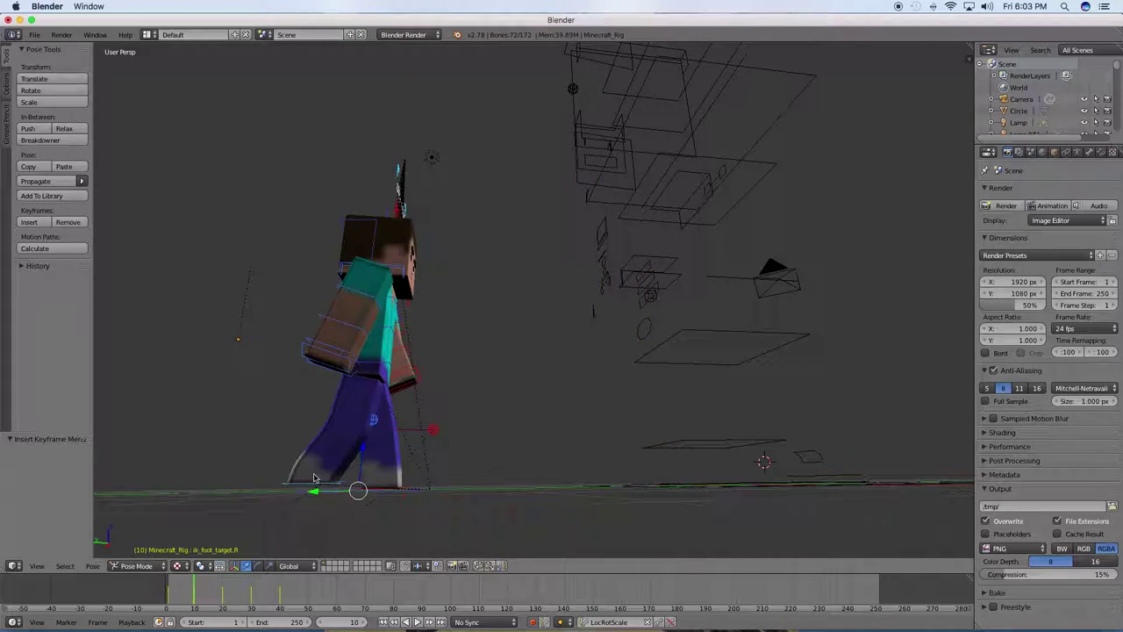
pyautogui.press('g')
pyautogui.press('z')
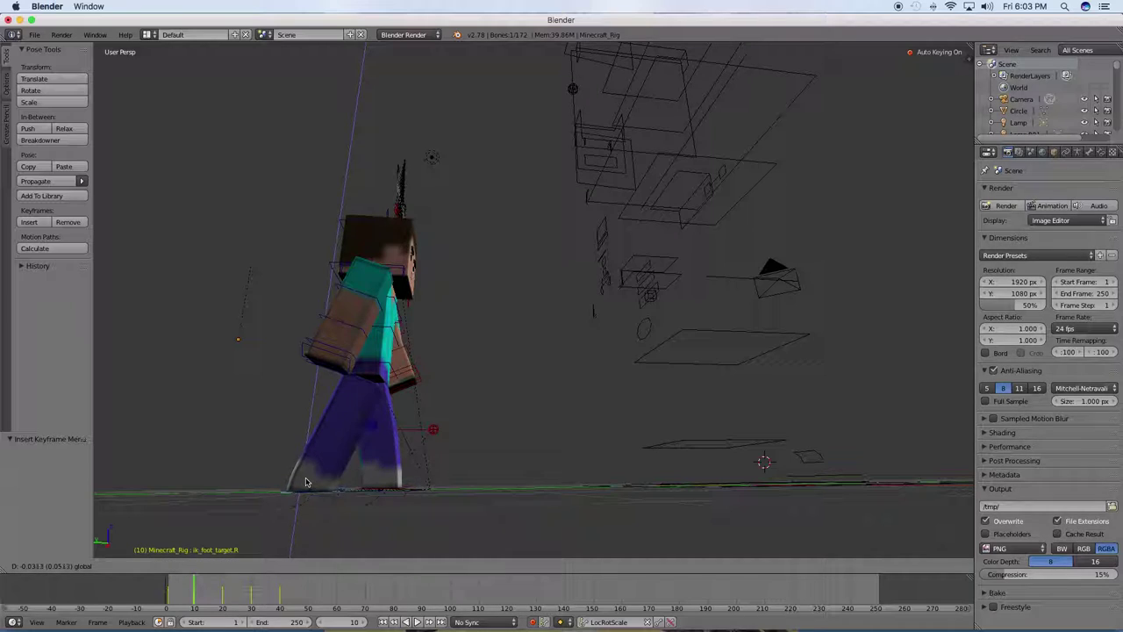
pyautogui.click(305, 483)
pyautogui.press('g')
pyautogui.press('y')
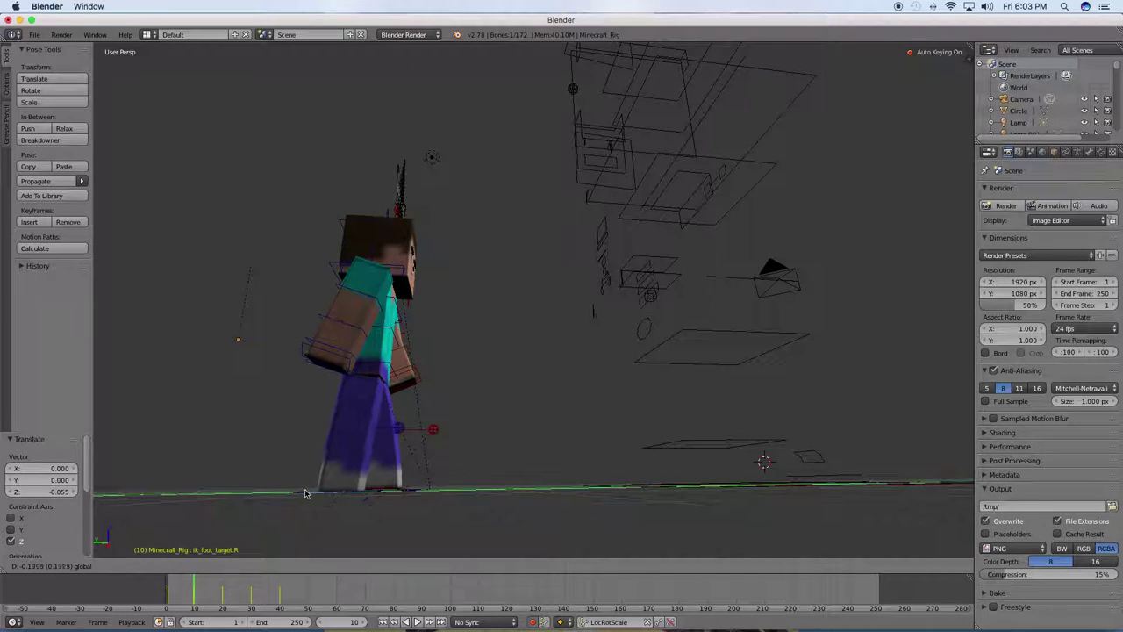
pyautogui.click(314, 484)
pyautogui.press('g')
pyautogui.click(314, 484)
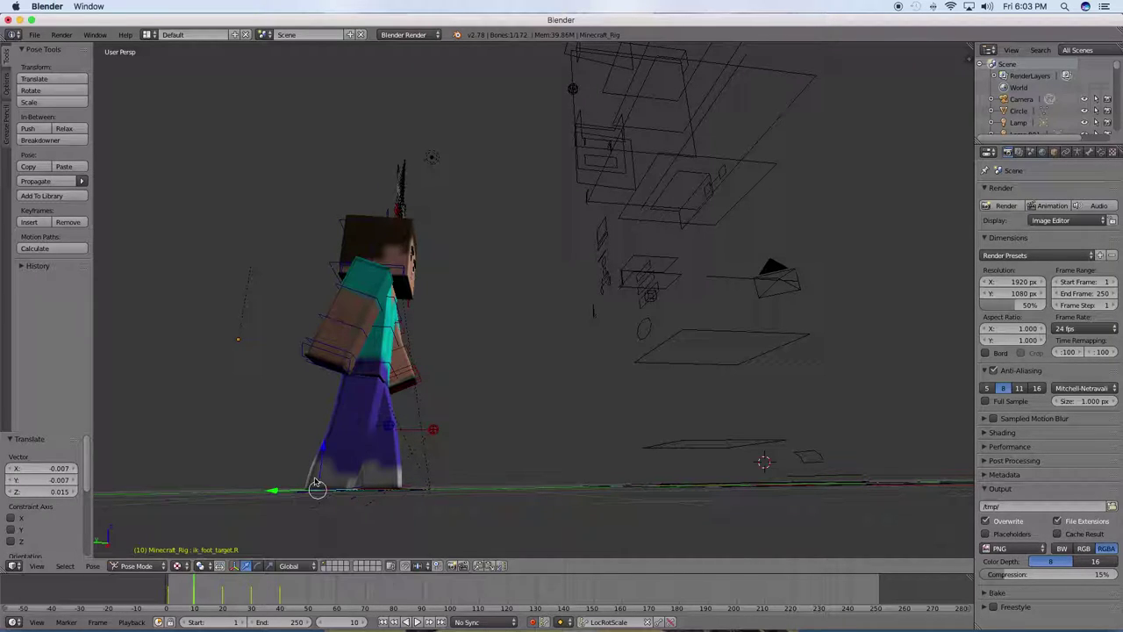
# Step: At frame 20, lower and reposition the left foot IK target, ending 0.044 along Y
pyautogui.click(225, 586)
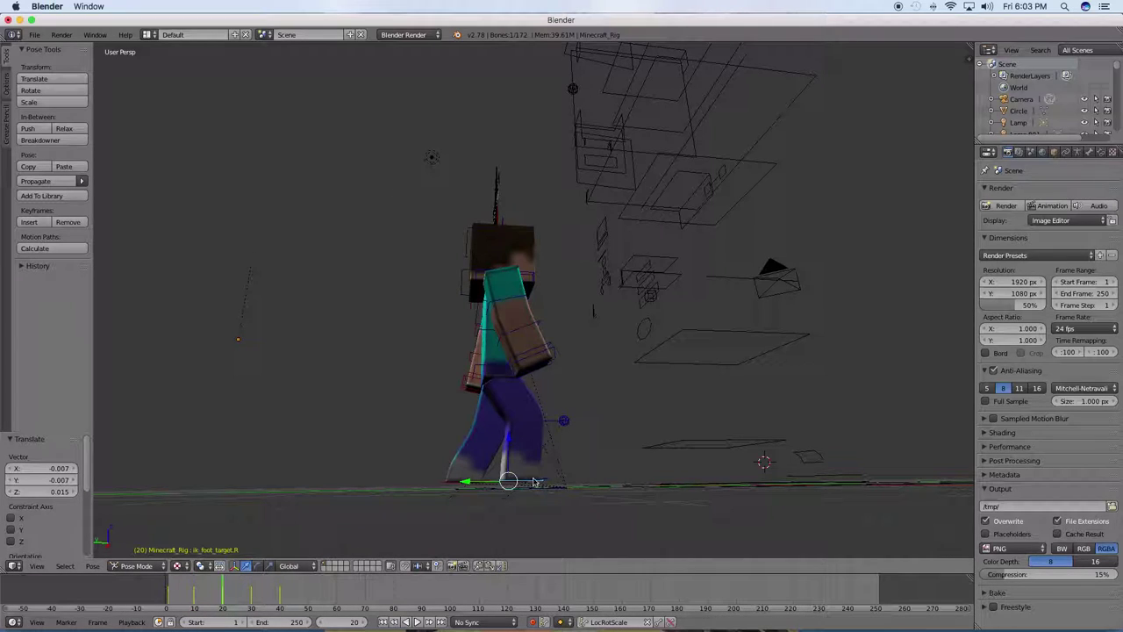
pyautogui.press('g')
pyautogui.press('z')
pyautogui.click(495, 472)
pyautogui.rightClick(474, 480)
pyautogui.rightClick(471, 480)
pyautogui.press('g')
pyautogui.press('z')
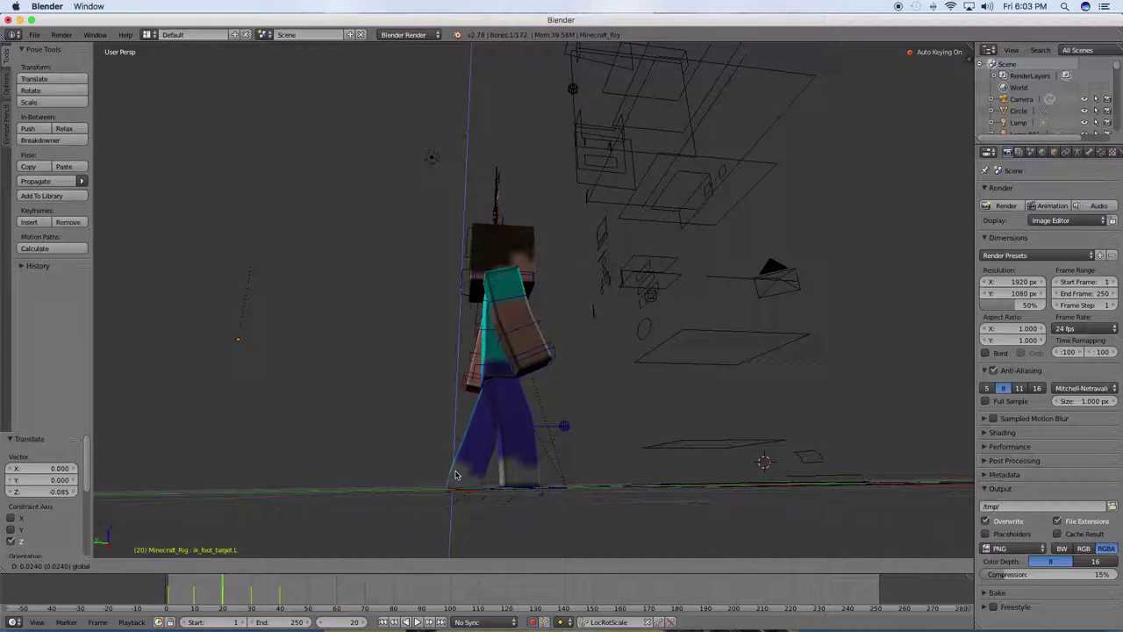
pyautogui.click(434, 483)
pyautogui.click(472, 482)
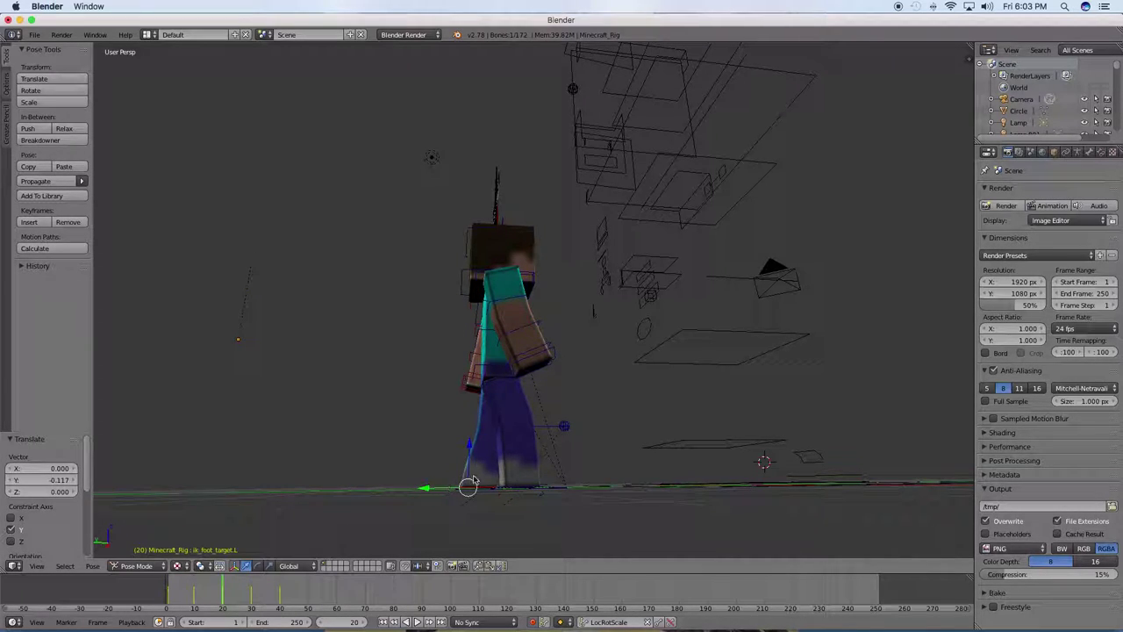
pyautogui.press('g')
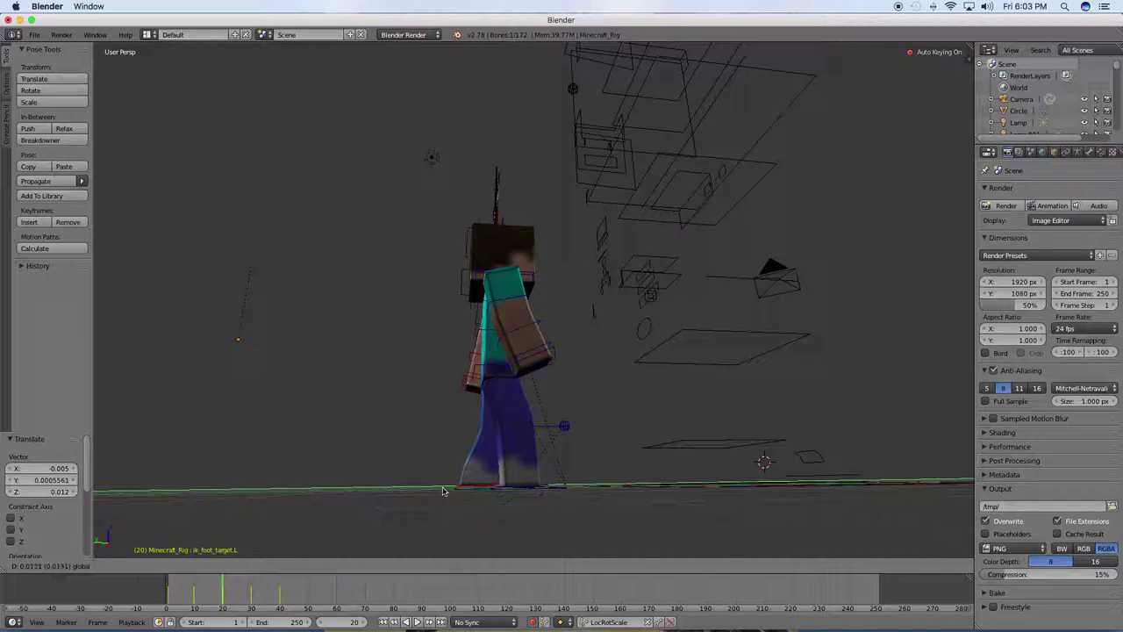
pyautogui.click(439, 489)
pyautogui.moveTo(438, 490); pyautogui.dragTo(514, 516, button='middle')
pyautogui.hotkey('alt', 'a')
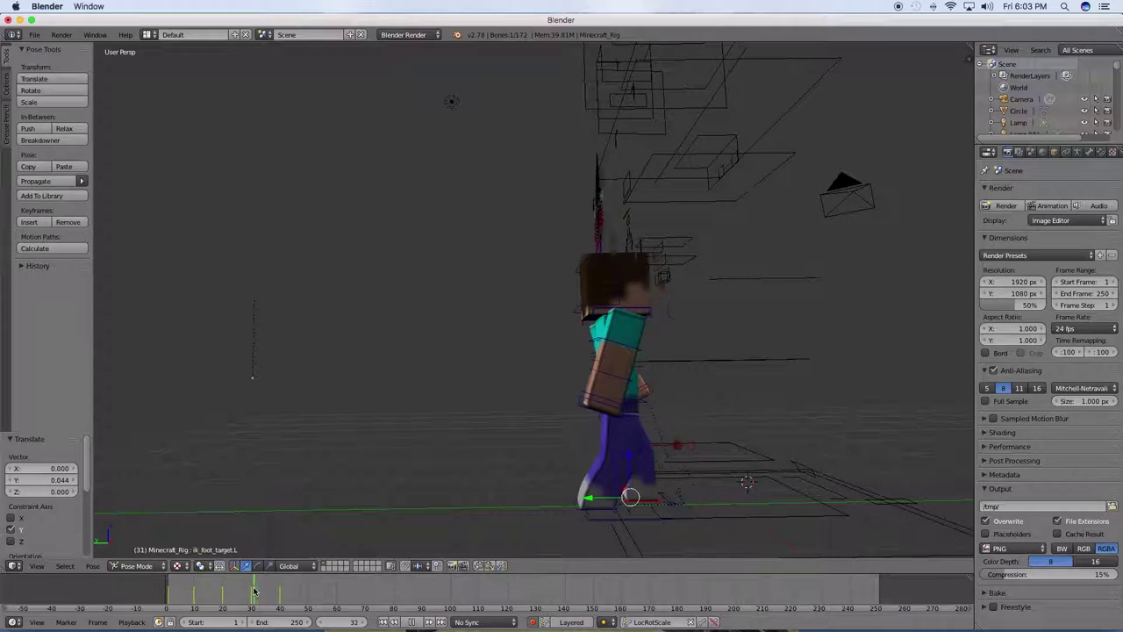
# Step: At frame 30, adjust the foot target's height with repeated vertical moves
pyautogui.click(254, 592)
pyautogui.moveTo(351, 463); pyautogui.dragTo(350, 459, button='middle')
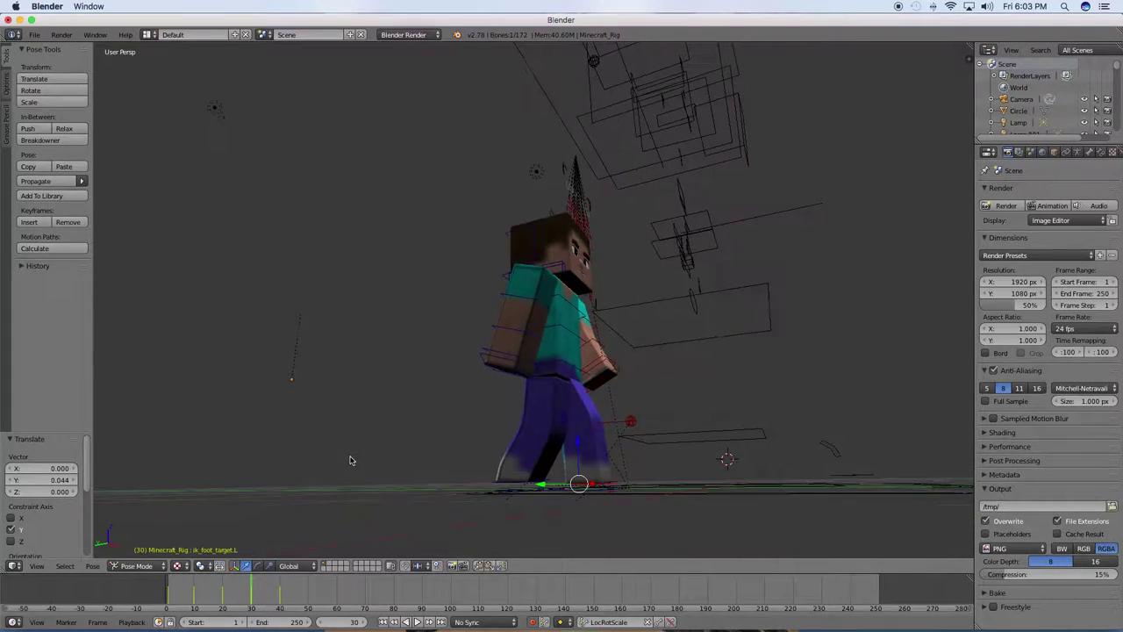
pyautogui.press('g')
pyautogui.press('z')
pyautogui.click(579, 474)
pyautogui.press('g')
pyautogui.press('z')
pyautogui.click(553, 485)
pyautogui.press('g')
pyautogui.press('z')
pyautogui.click(566, 479)
# Step: Reselect the right foot IK target and set its new height, 0.007 along Z
pyautogui.rightClick(515, 479)
pyautogui.rightClick(518, 482)
pyautogui.press('g')
pyautogui.press('z')
pyautogui.press('y')
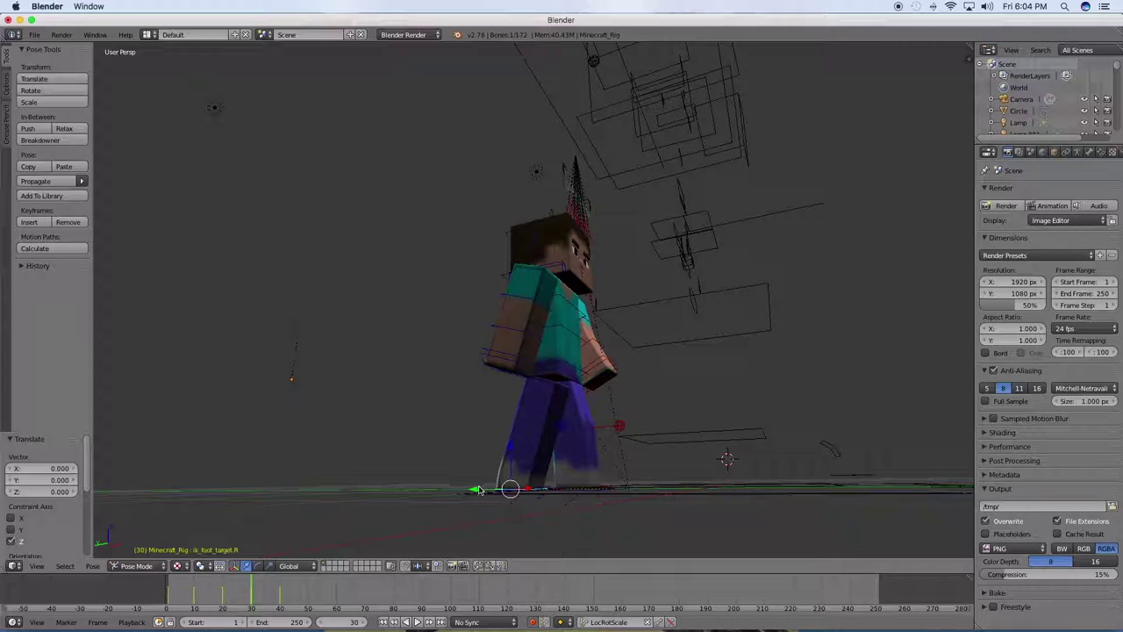
pyautogui.press('z')
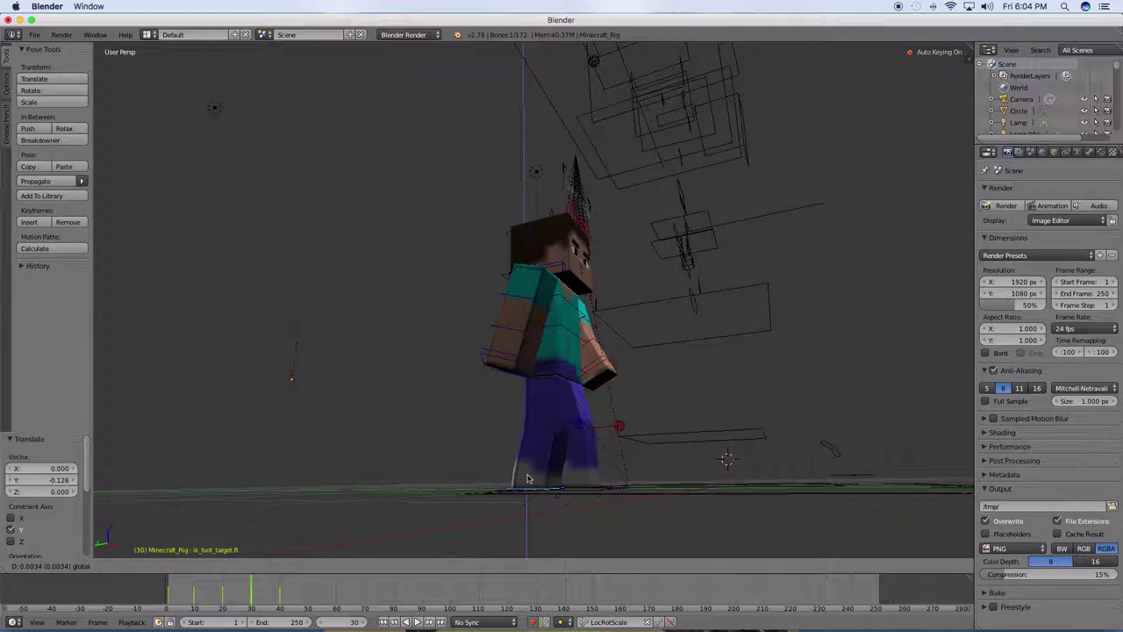
pyautogui.click(255, 595)
# Step: Play the walk cycle from the start, stop it, and step through to frame 22
pyautogui.hotkey('alt', 'a')
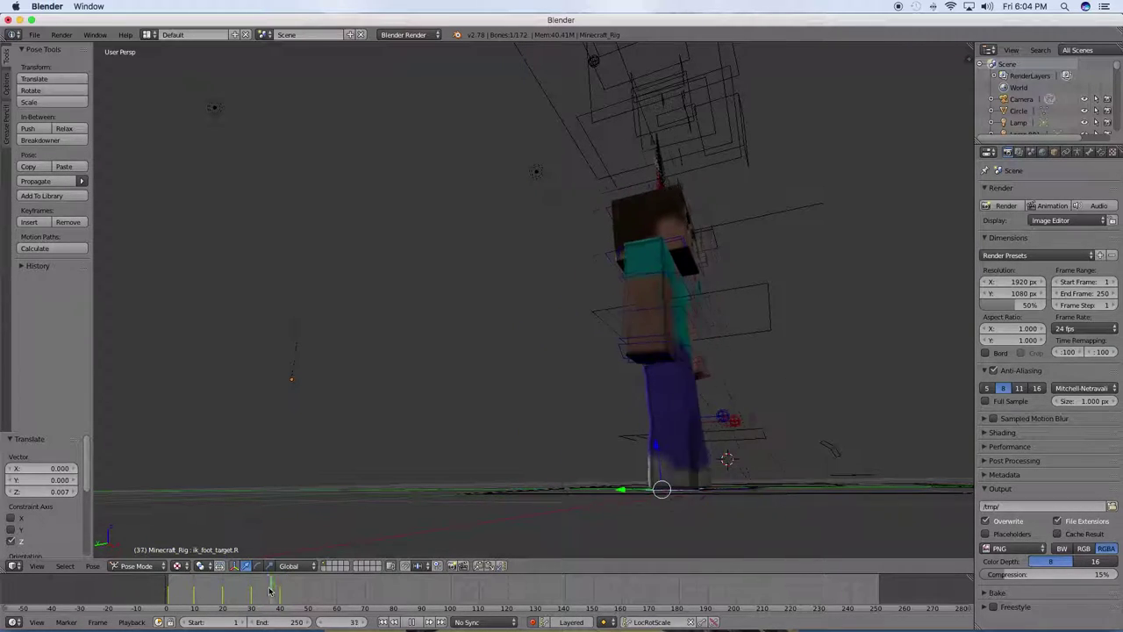
pyautogui.click(148, 586)
pyautogui.hotkey('alt', 'a')
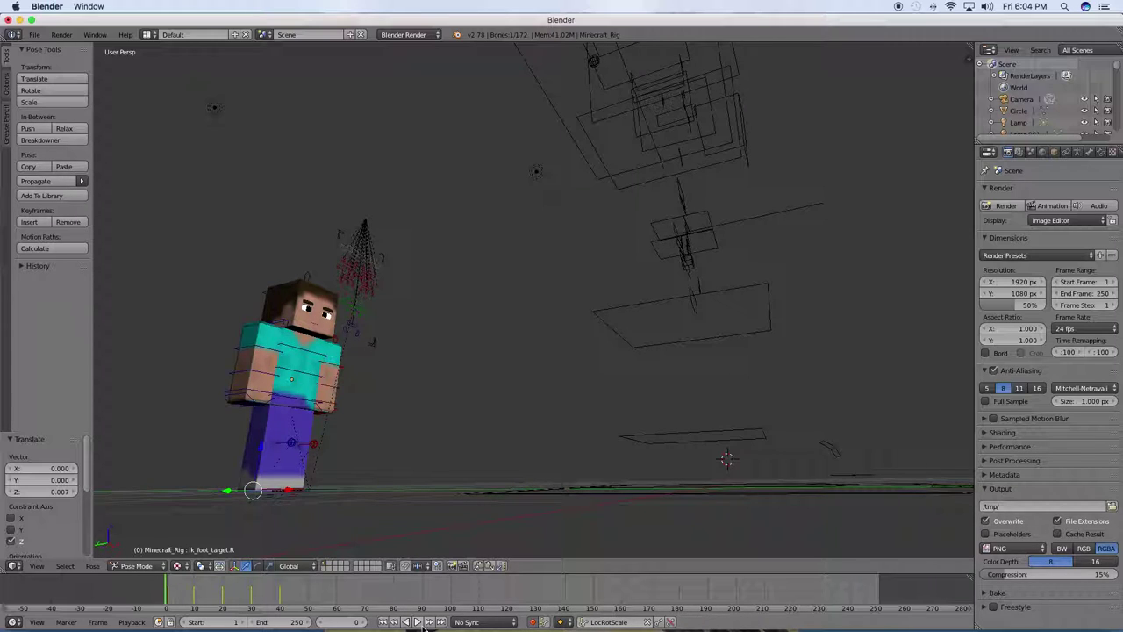
pyautogui.click(418, 622)
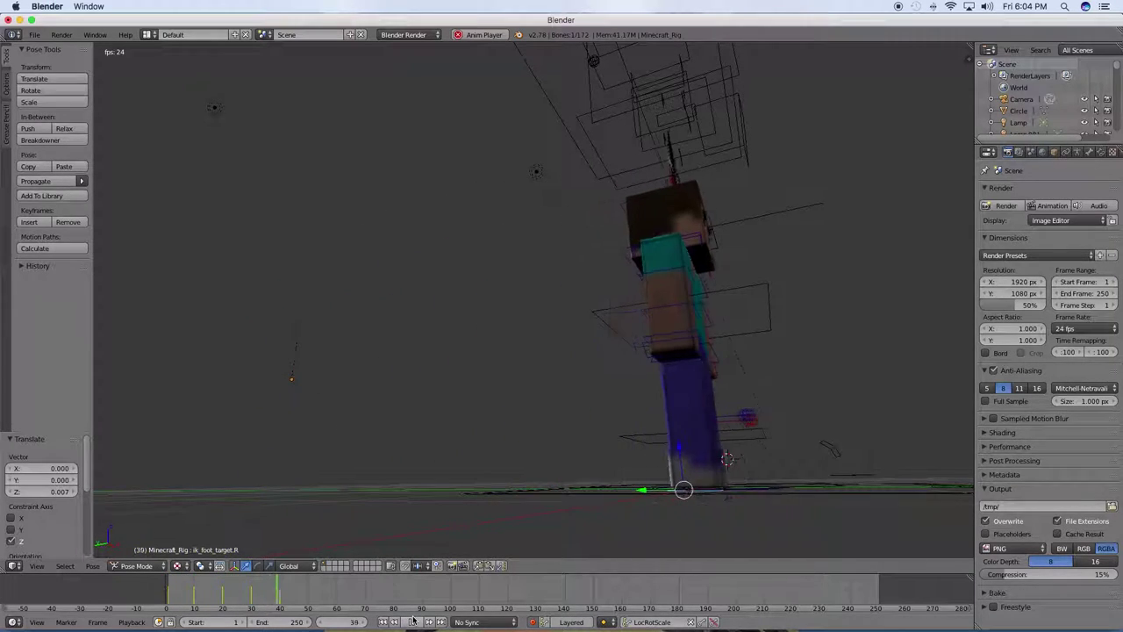
pyautogui.click(411, 621)
pyautogui.click(163, 594)
pyautogui.moveTo(163, 594)
pyautogui.mouseDown()
pyautogui.moveTo(227, 597)
pyautogui.moveTo(181, 595)
pyautogui.mouseUp()
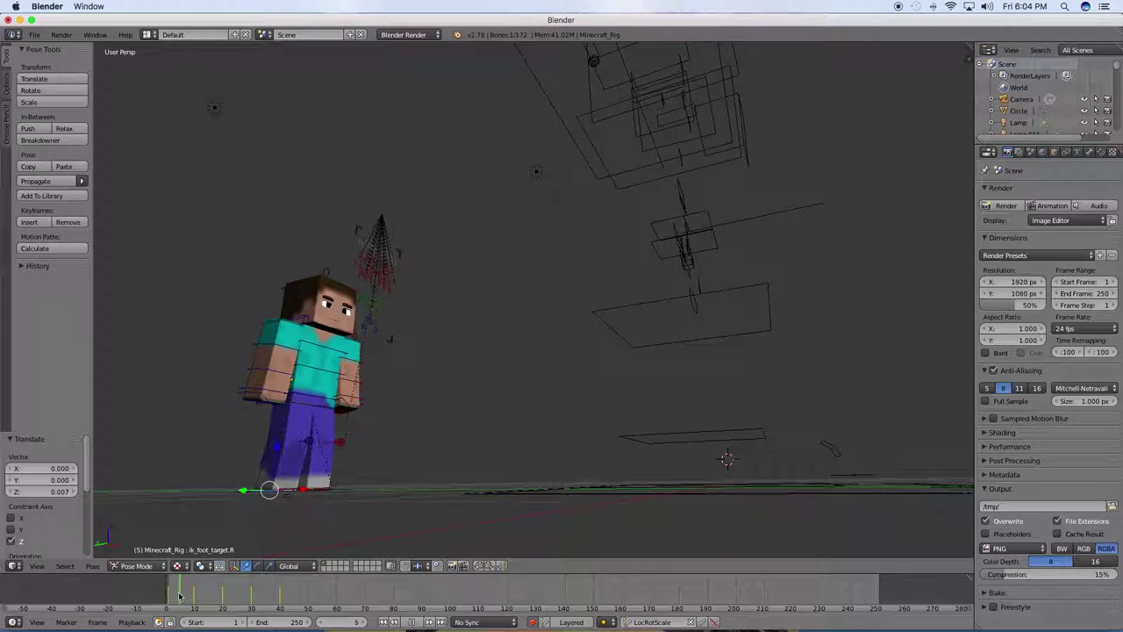
# Step: At frame 5, raise the left foot IK target along Z, then lower it a little
pyautogui.moveTo(368, 526); pyautogui.dragTo(312, 523, button='middle')
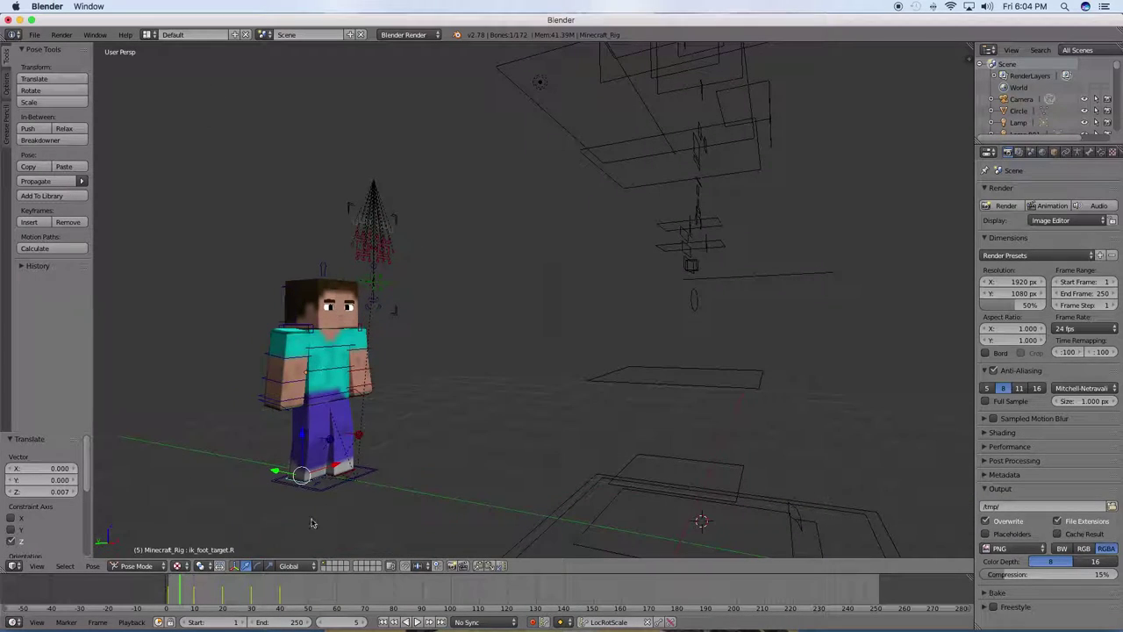
pyautogui.press('g')
pyautogui.press('z')
pyautogui.click(334, 454)
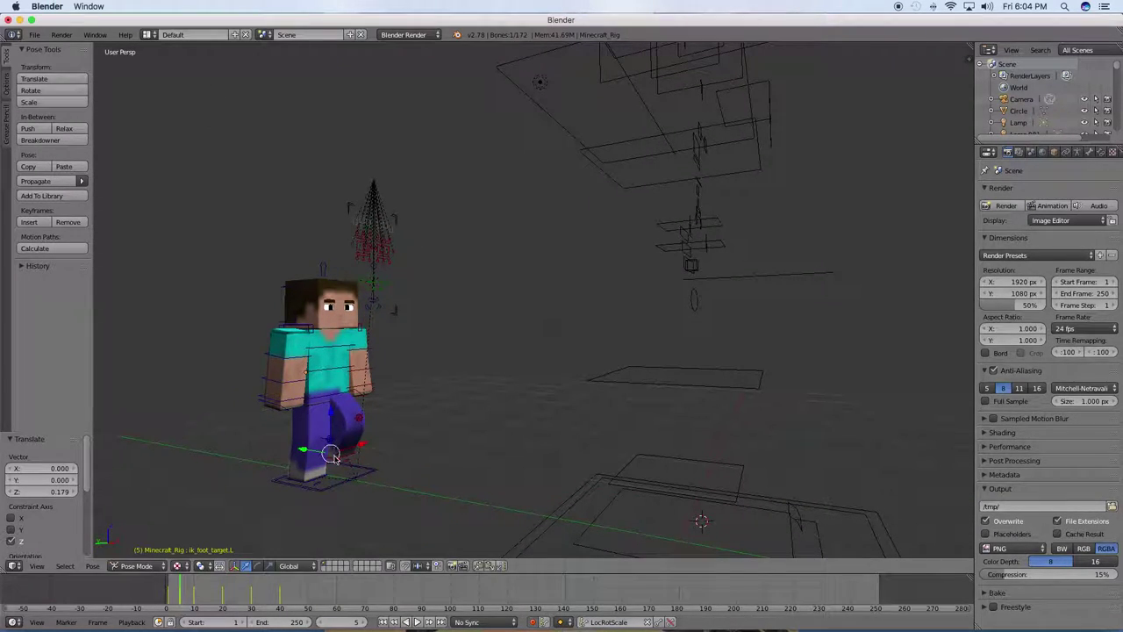
pyautogui.press('g')
pyautogui.press('z')
pyautogui.click(333, 446)
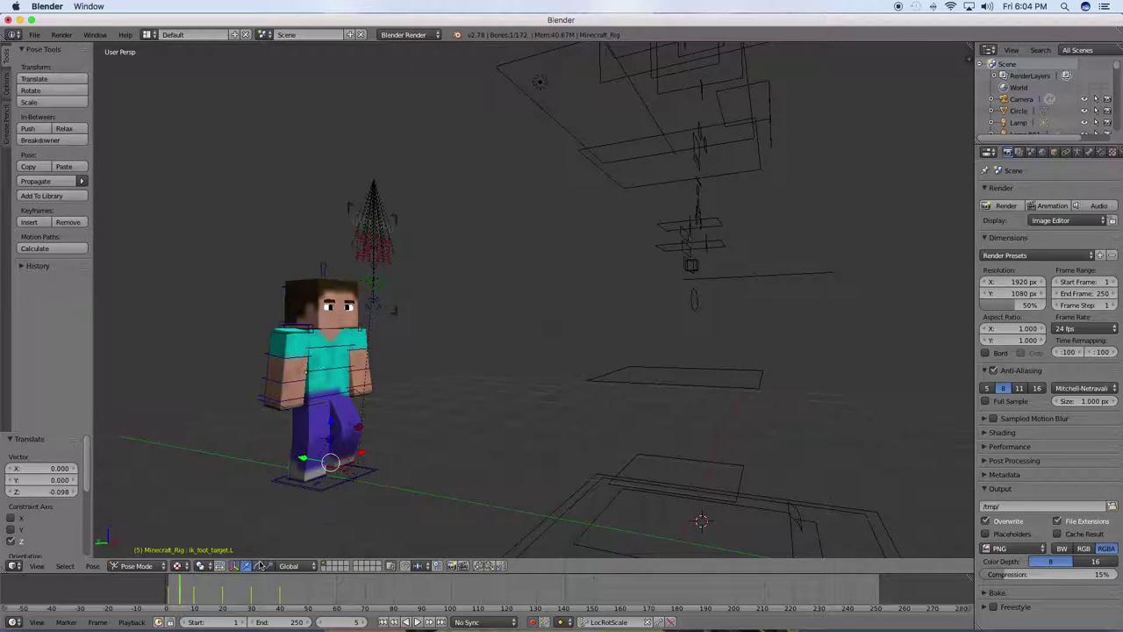
# Step: Tilt the left foot target 13.693° about X and raise it slightly
pyautogui.press('r')
pyautogui.press('x')
pyautogui.click(361, 437)
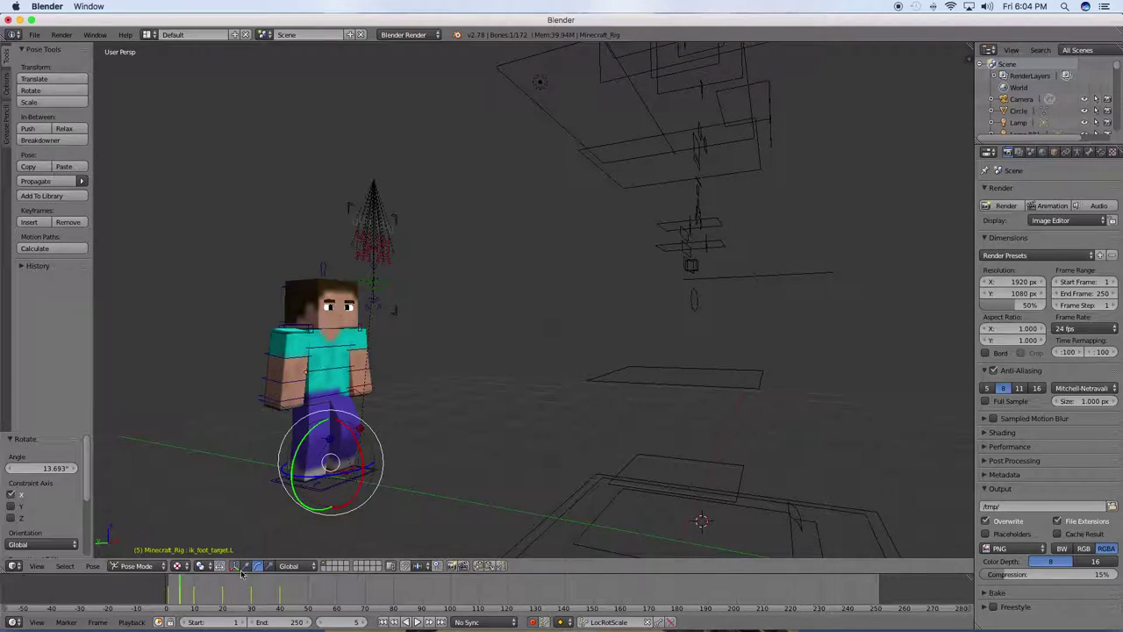
pyautogui.press('g')
pyautogui.press('z')
pyautogui.click(334, 448)
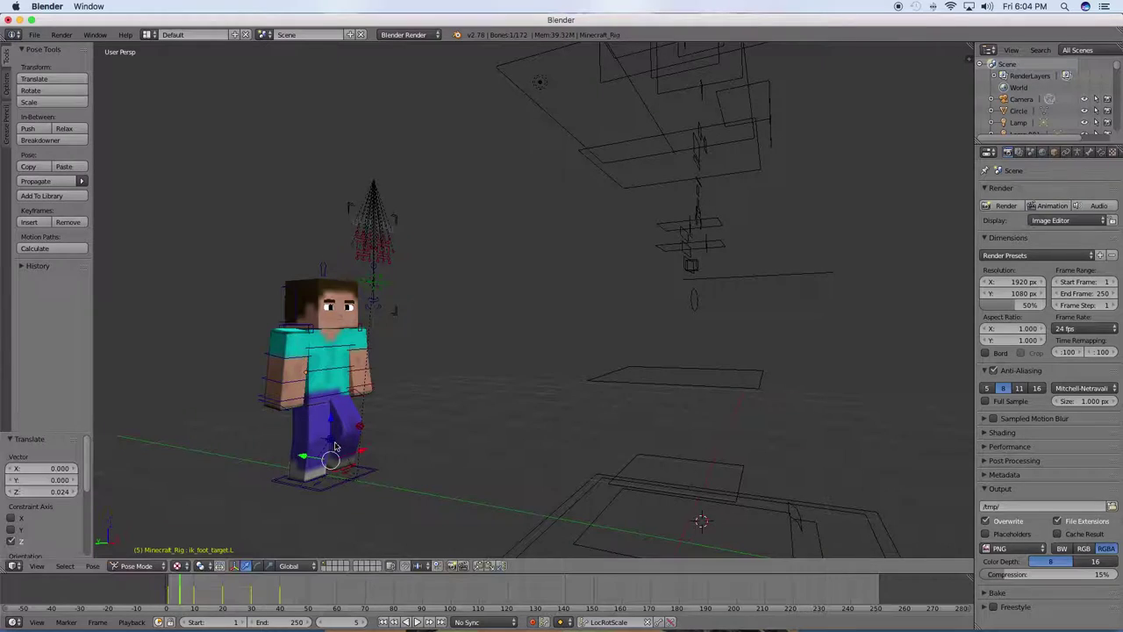
# Step: Key location, rotation and scale for all bones, then scrub to frame 7
pyautogui.press('a')
pyautogui.press('a')
pyautogui.press('i')
pyautogui.click(386, 448)
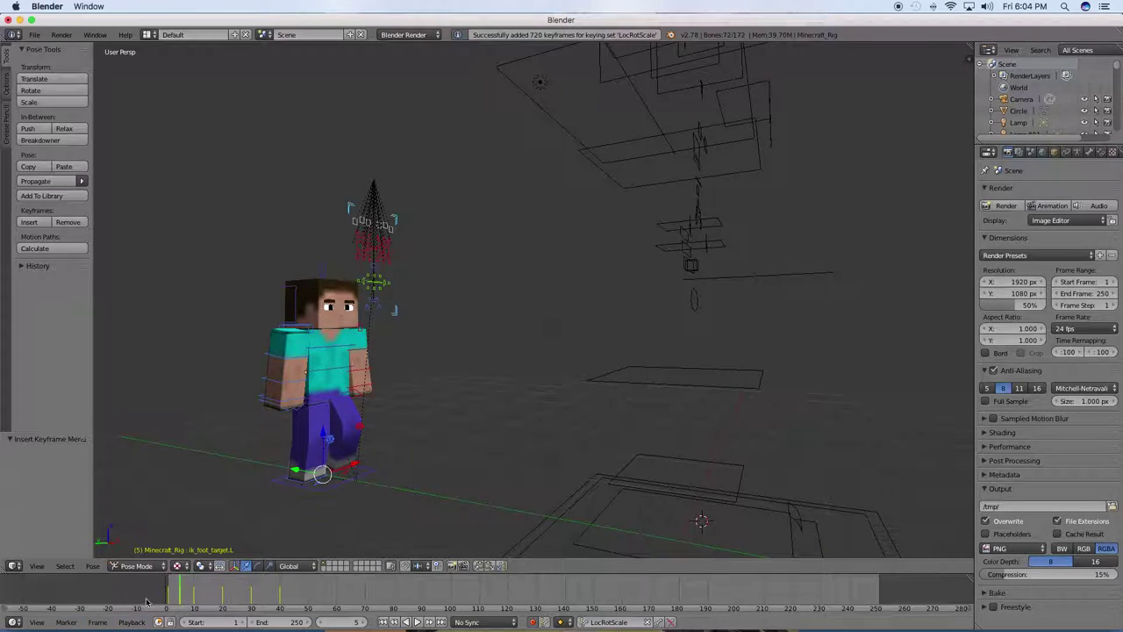
pyautogui.click(164, 593)
pyautogui.moveTo(165, 593); pyautogui.dragTo(180, 593)
# Step: Lift the left foot target 0.063 along Z, re-key all bones with LocRotScale, and play
pyautogui.rightClick(330, 459)
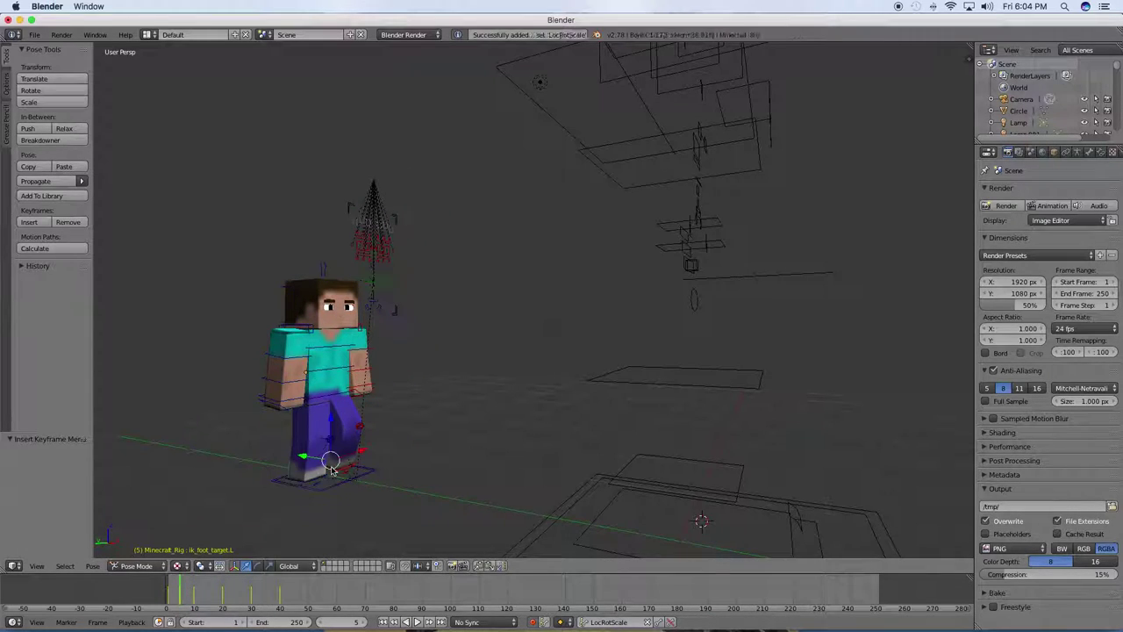
pyautogui.press('g')
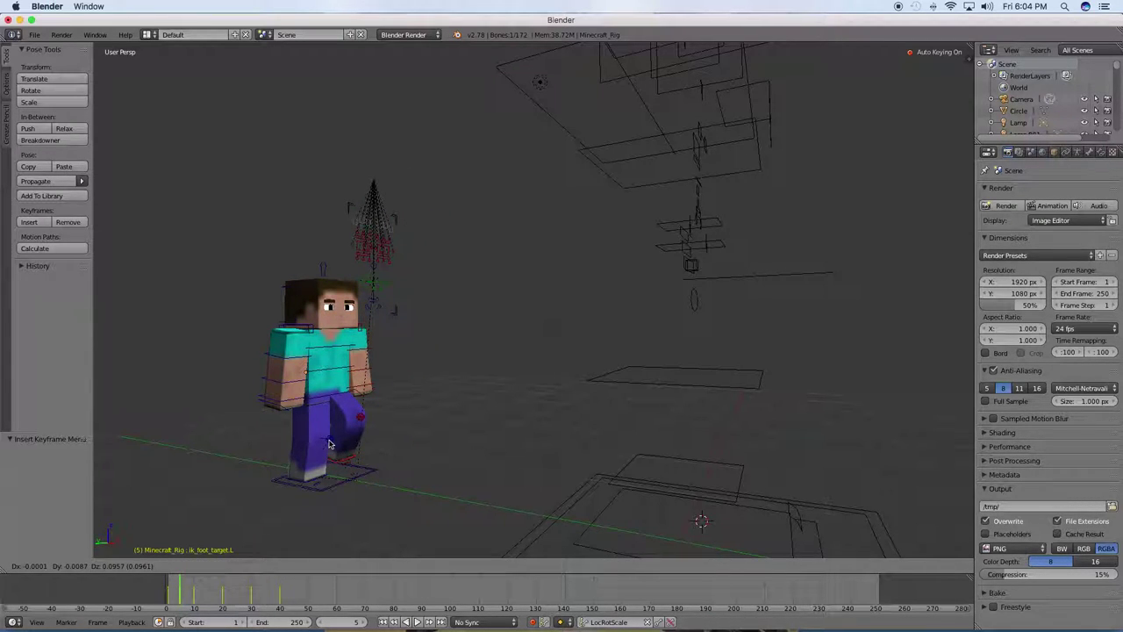
pyautogui.press('z')
pyautogui.click(330, 443)
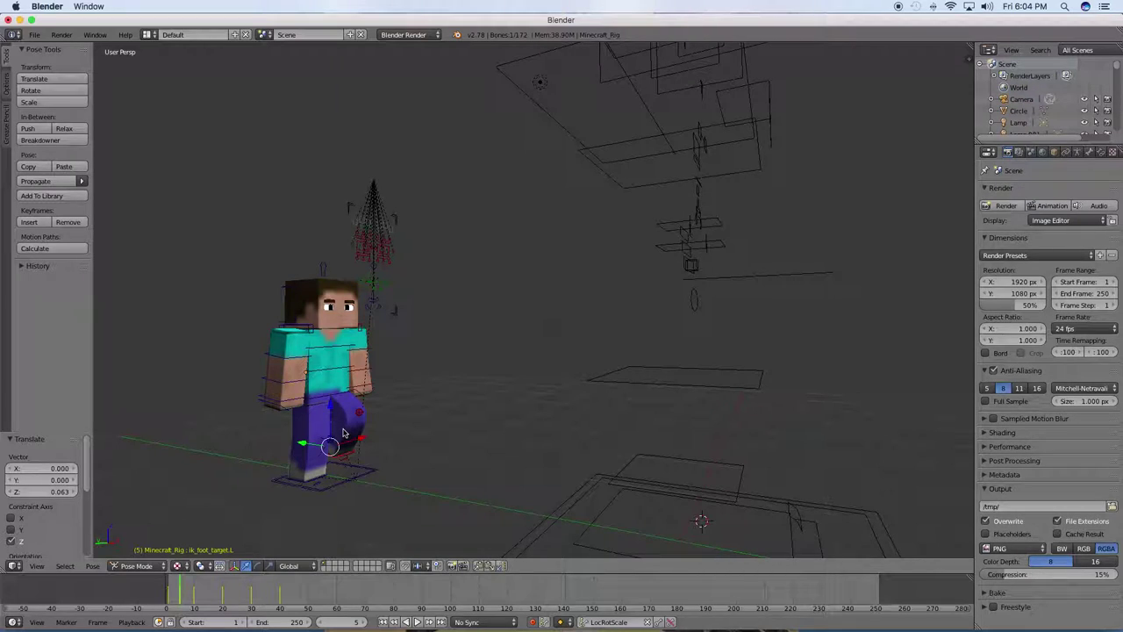
pyautogui.press('a')
pyautogui.press('i')
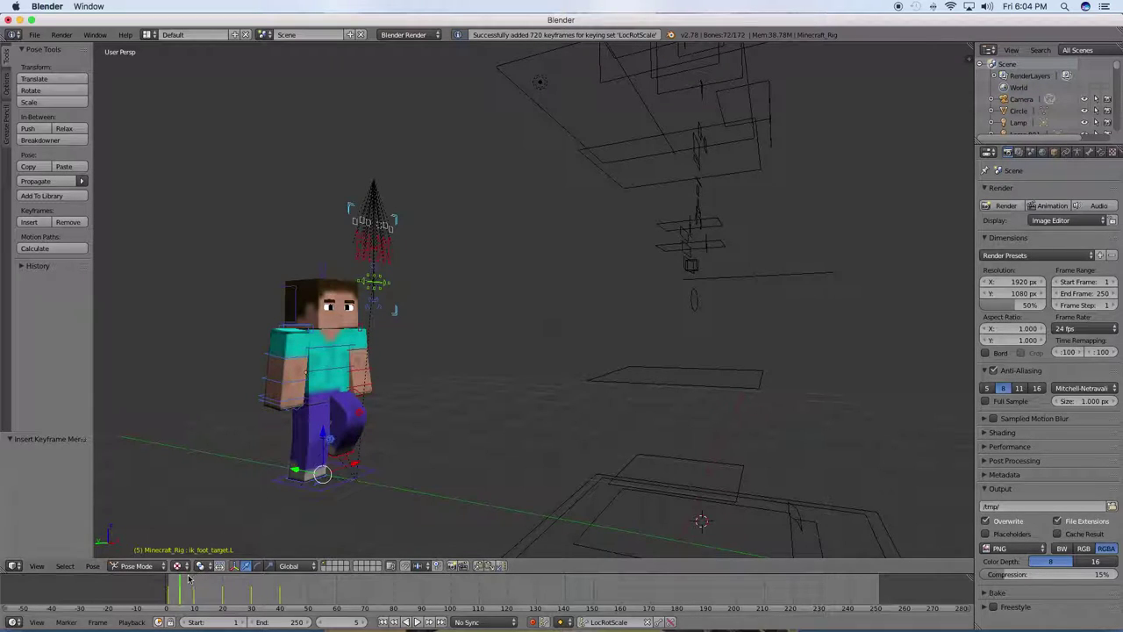
pyautogui.click(159, 586)
pyautogui.hotkey('alt', 'a')
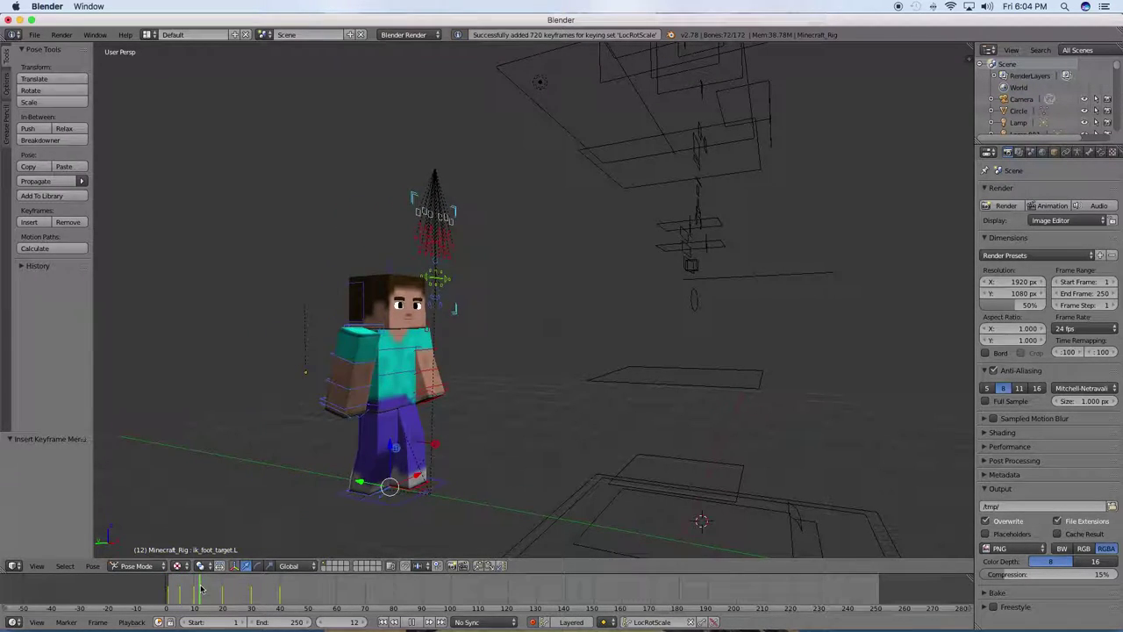
# Step: At frame 15, raise Steve's right foot IK target 0.154 along Z
pyautogui.press('Escape')
pyautogui.click(417, 622)
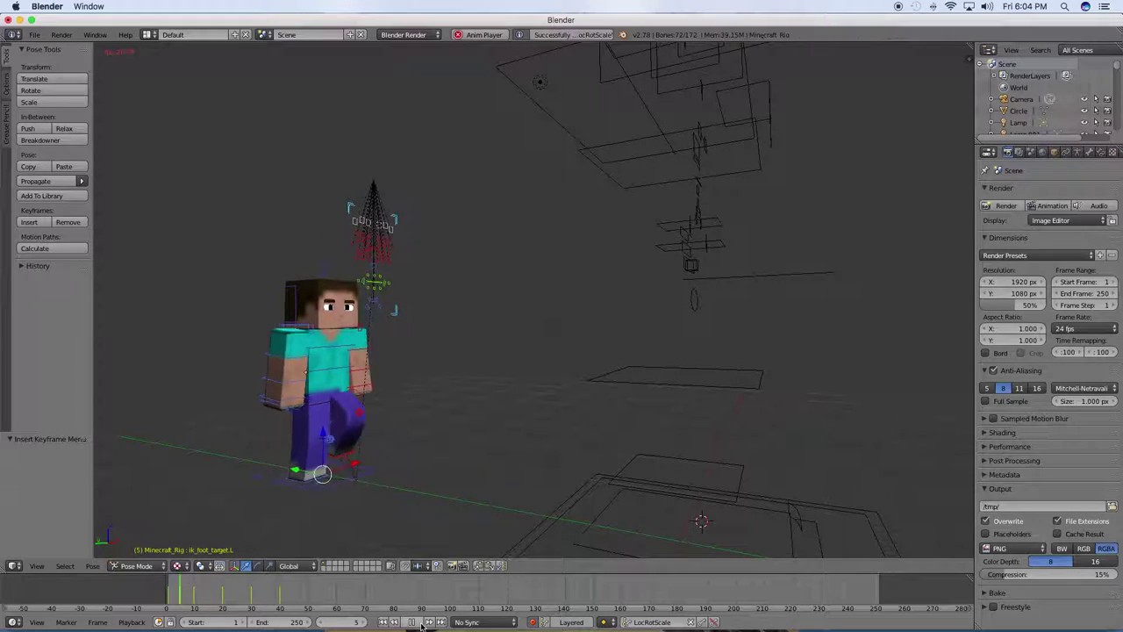
pyautogui.moveTo(192, 596); pyautogui.dragTo(211, 598)
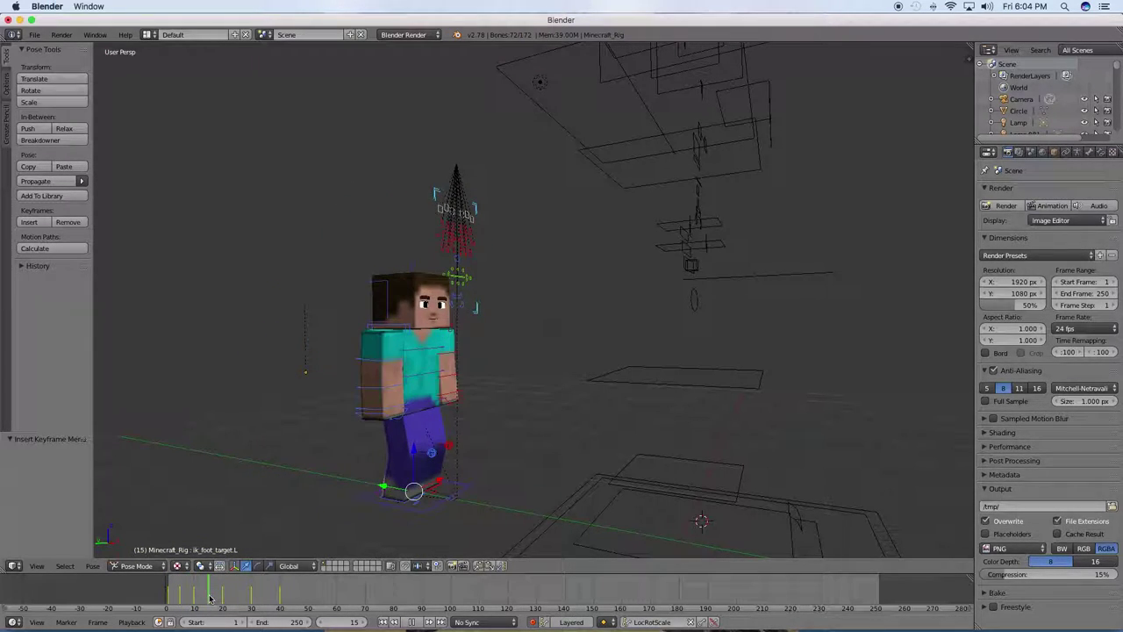
pyautogui.rightClick(406, 494)
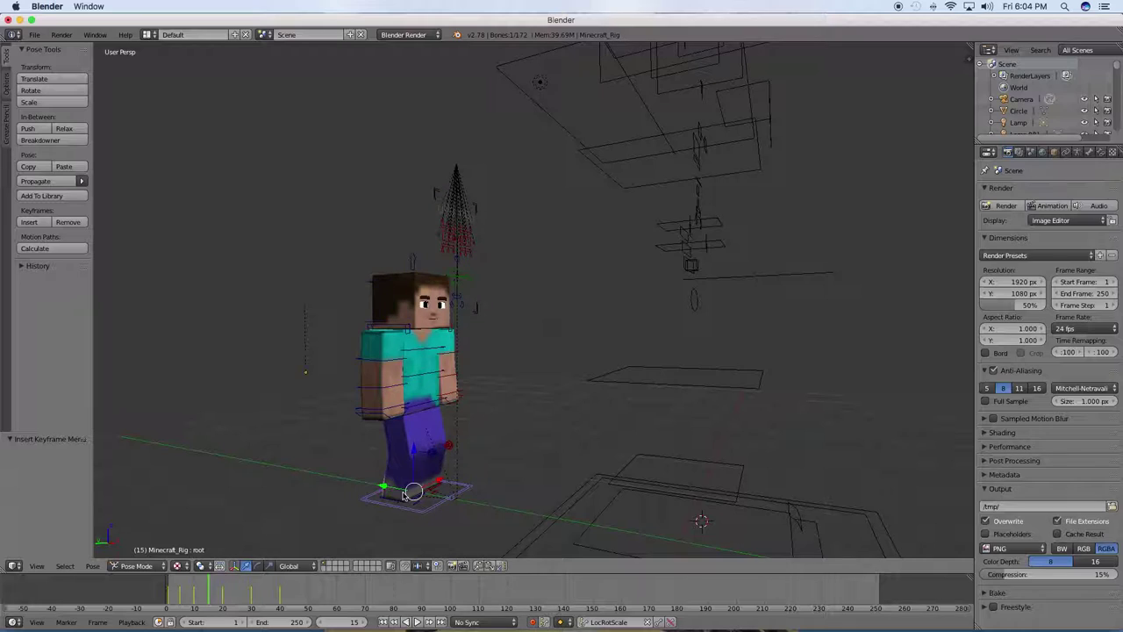
pyautogui.press('g')
pyautogui.press('z')
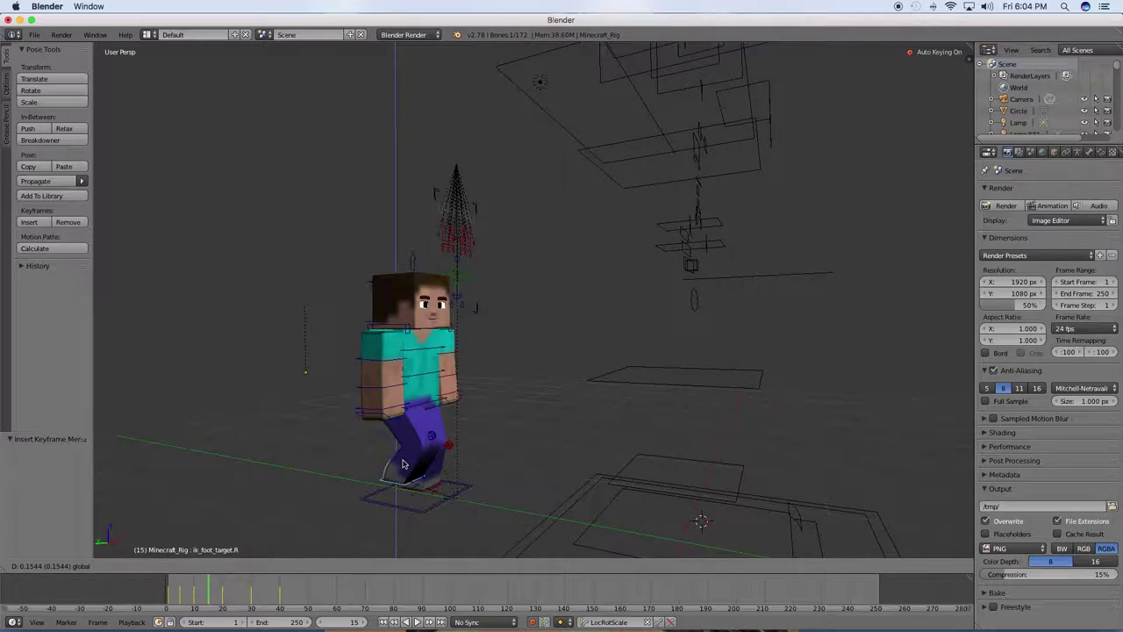
pyautogui.click(403, 463)
# Step: Tilt the right foot forward 7.146° about X and keyframe all bones with LocRotScale
pyautogui.click(259, 565)
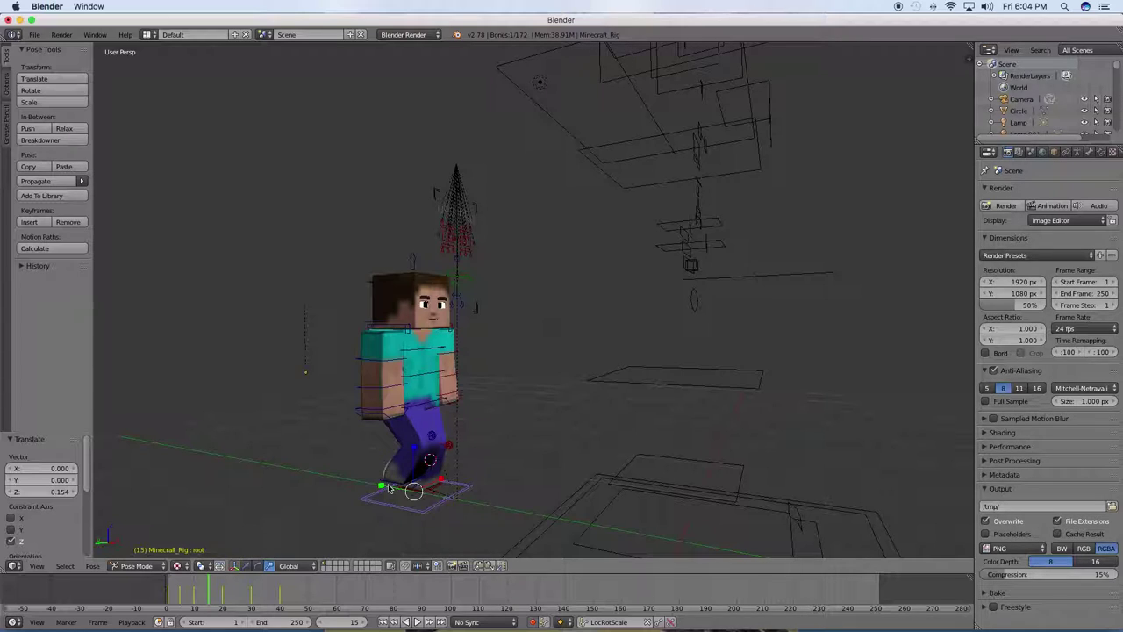
pyautogui.moveTo(430, 450); pyautogui.dragTo(430, 459)
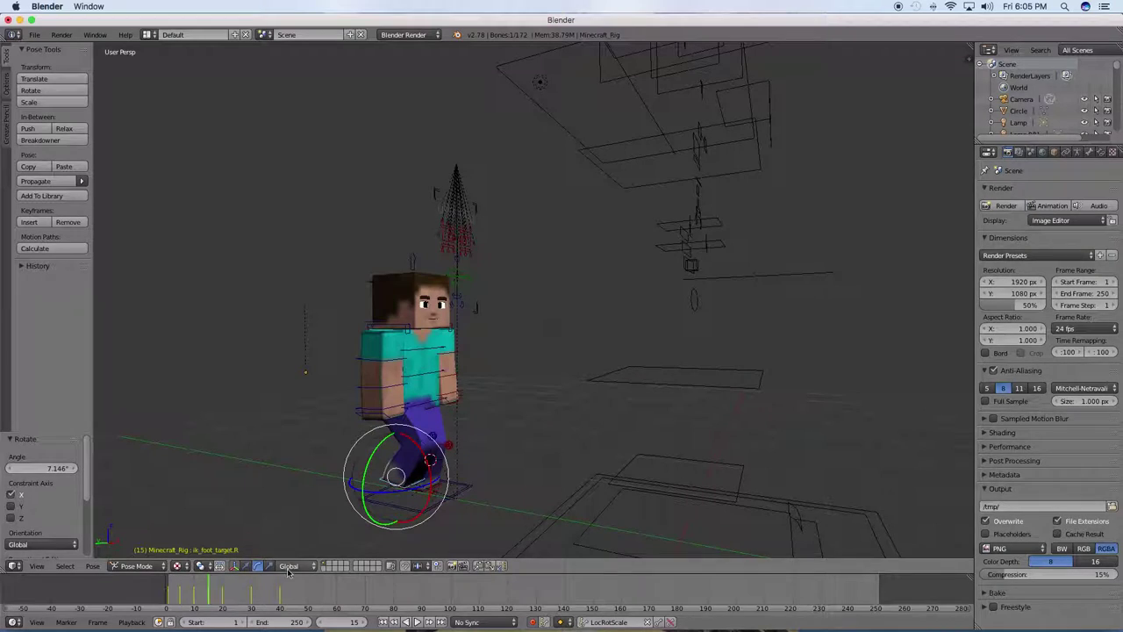
pyautogui.press('i')
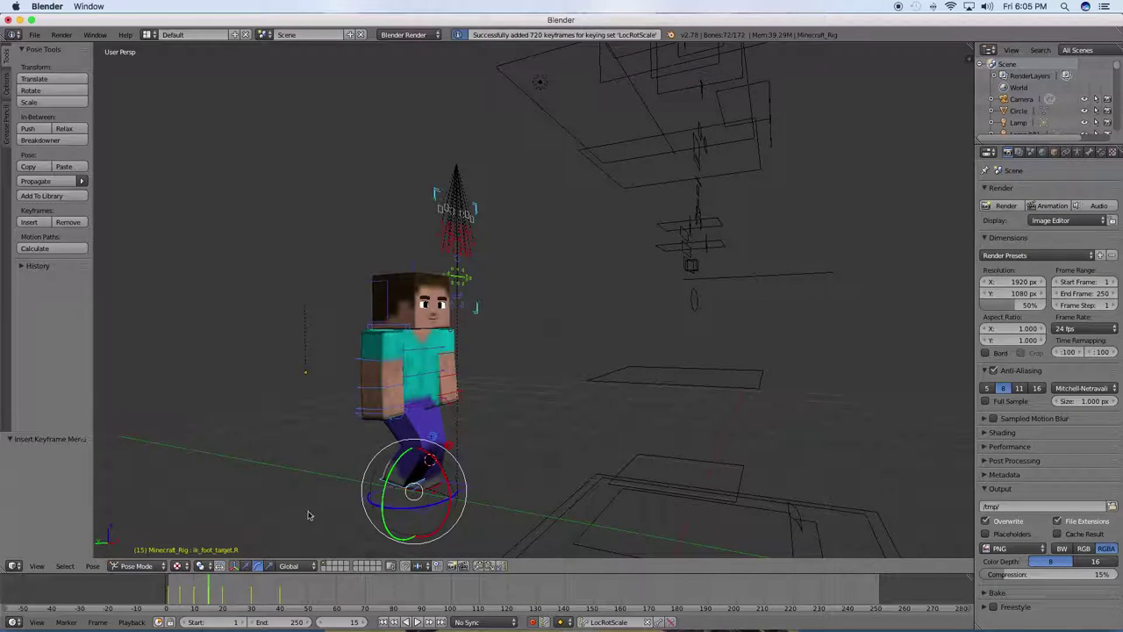
pyautogui.click(200, 595)
pyautogui.moveTo(201, 594)
pyautogui.mouseDown()
pyautogui.moveTo(133, 590)
pyautogui.moveTo(262, 596)
pyautogui.moveTo(235, 597)
pyautogui.mouseUp()
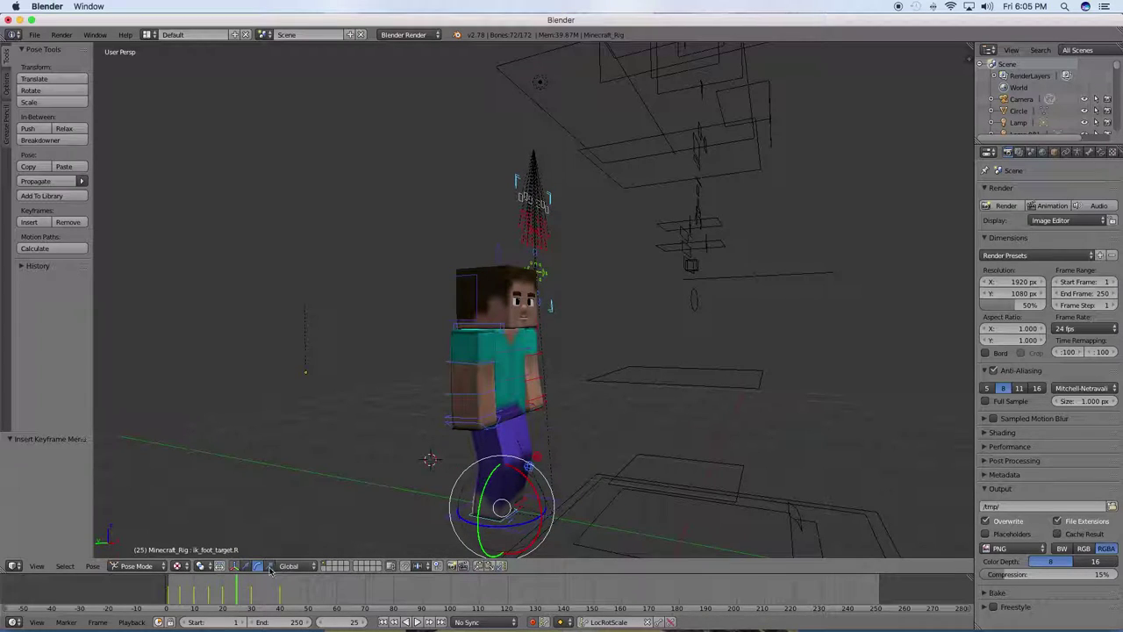
# Step: At frame 25, raise the left foot target 0.142 and key all bones with LocRotScale
pyautogui.moveTo(255, 589); pyautogui.dragTo(251, 588)
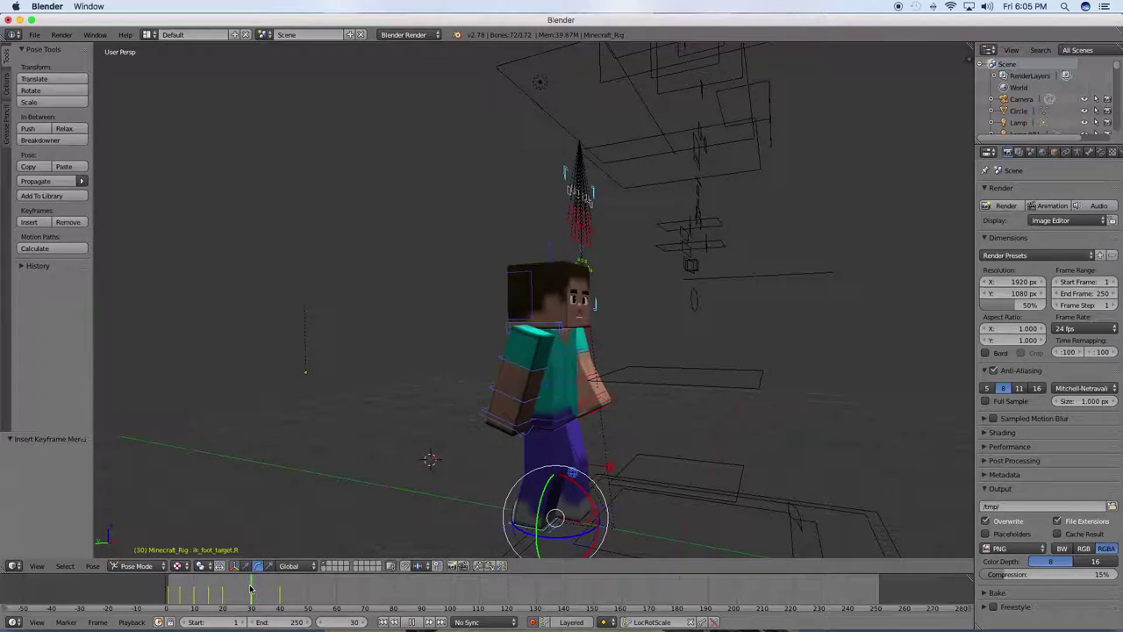
pyautogui.press('Escape')
pyautogui.rightClick(526, 501)
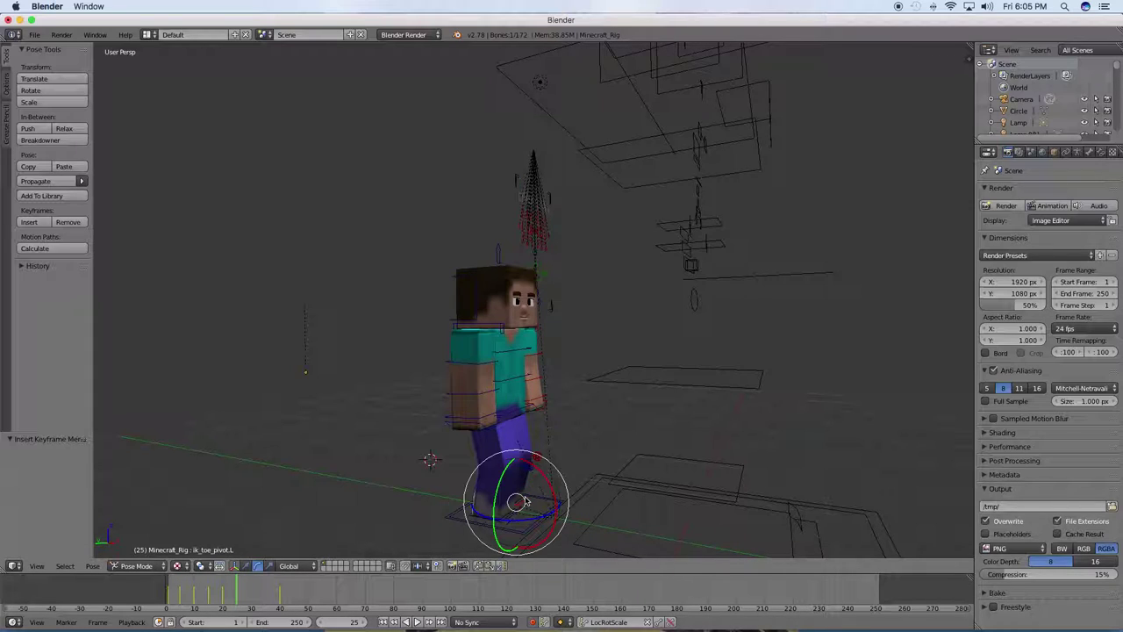
pyautogui.rightClick(526, 501)
pyautogui.rightClick(528, 499)
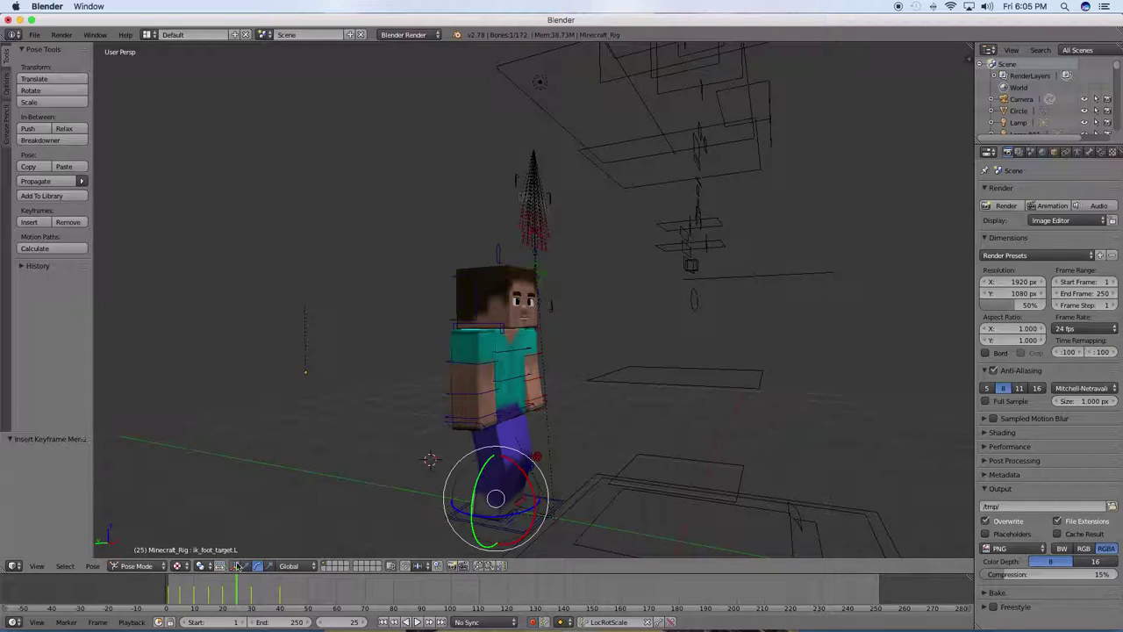
pyautogui.moveTo(495, 478); pyautogui.dragTo(495, 465)
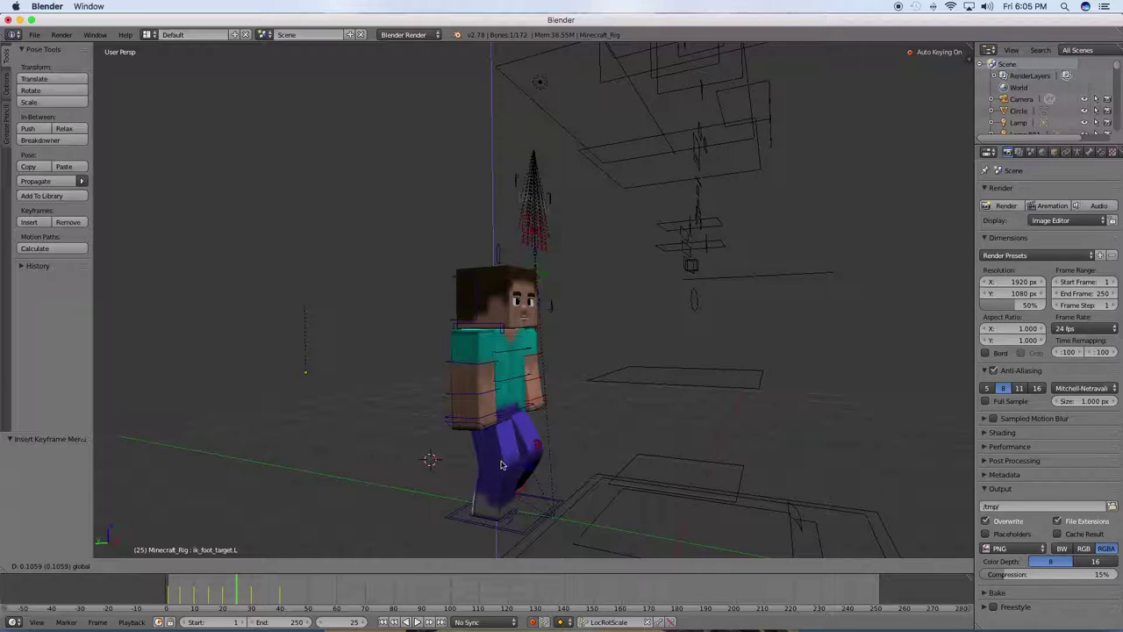
pyautogui.moveTo(496, 465)
pyautogui.mouseDown(button='middle')
pyautogui.moveTo(364, 430)
pyautogui.moveTo(417, 392)
pyautogui.mouseUp(button='middle')
pyautogui.press('i')
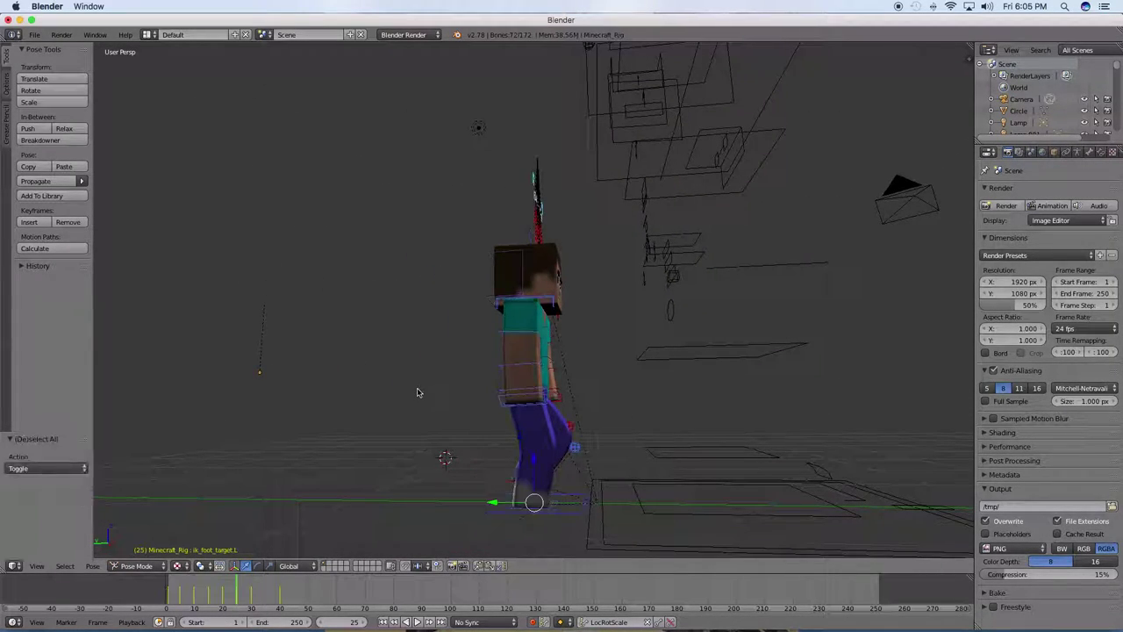
pyautogui.click(244, 589)
# Step: At frame 35, lift the right foot target 0.211 and key all bones
pyautogui.moveTo(244, 589); pyautogui.dragTo(266, 588)
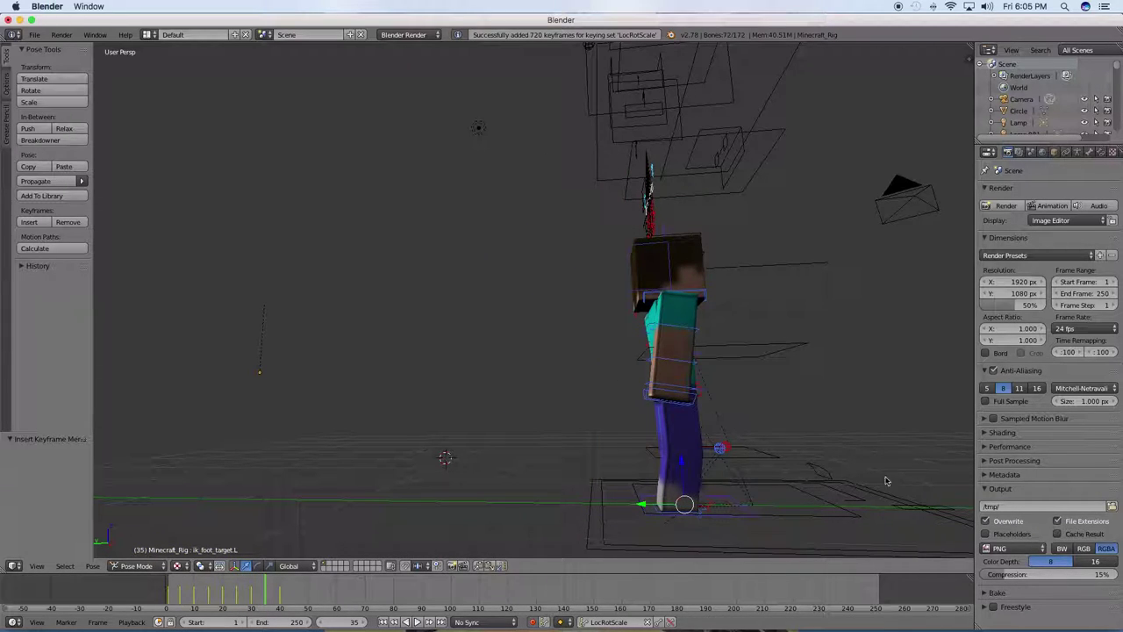
pyautogui.rightClick(667, 515)
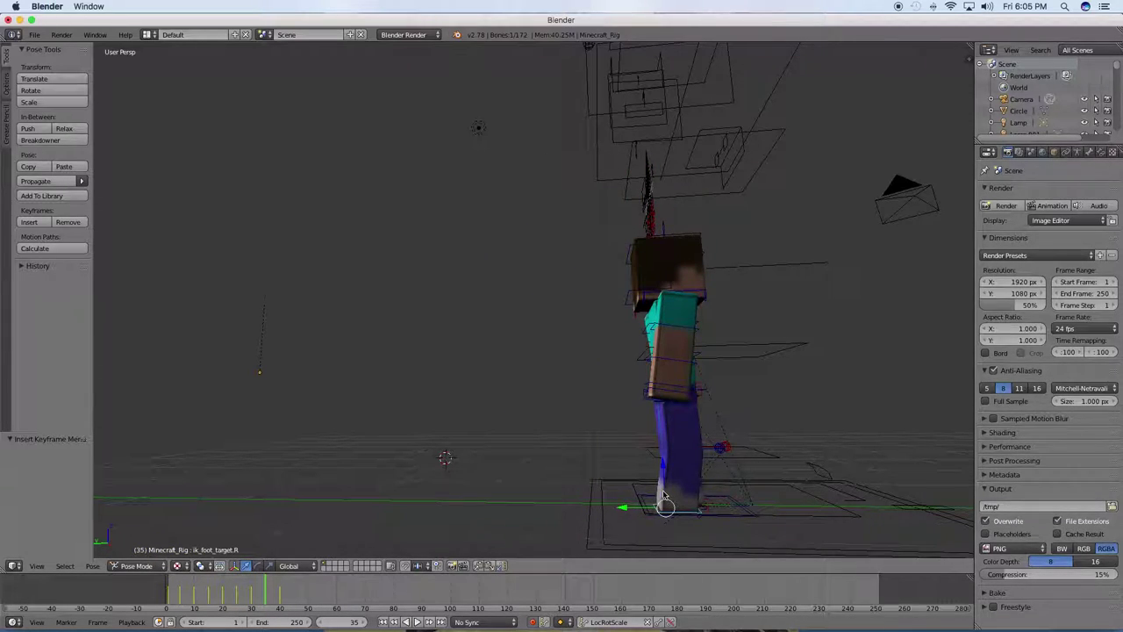
pyautogui.moveTo(664, 497); pyautogui.dragTo(664, 469)
pyautogui.press('i')
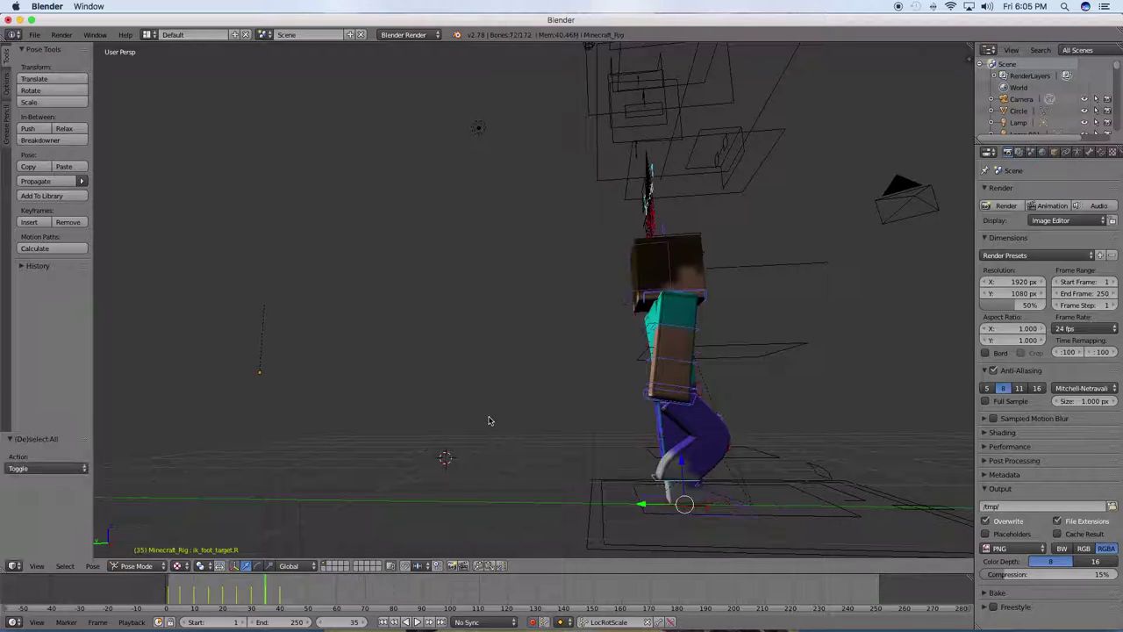
pyautogui.click(275, 589)
pyautogui.moveTo(275, 589); pyautogui.dragTo(167, 594)
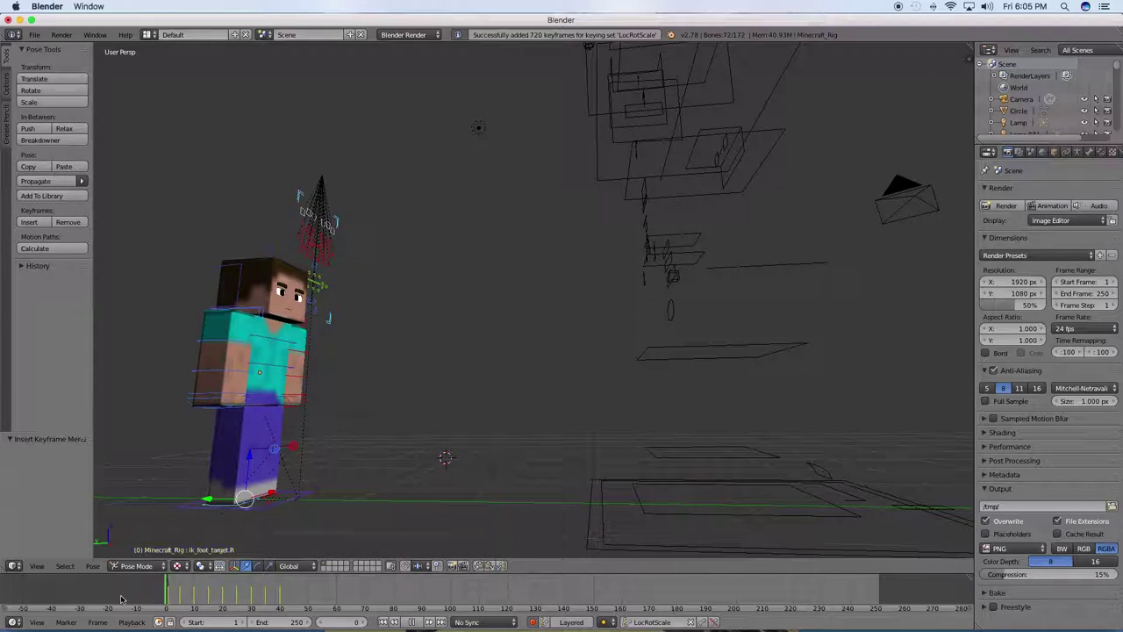
# Step: Play the walk animation, stop it and scrub back near the start
pyautogui.click(415, 622)
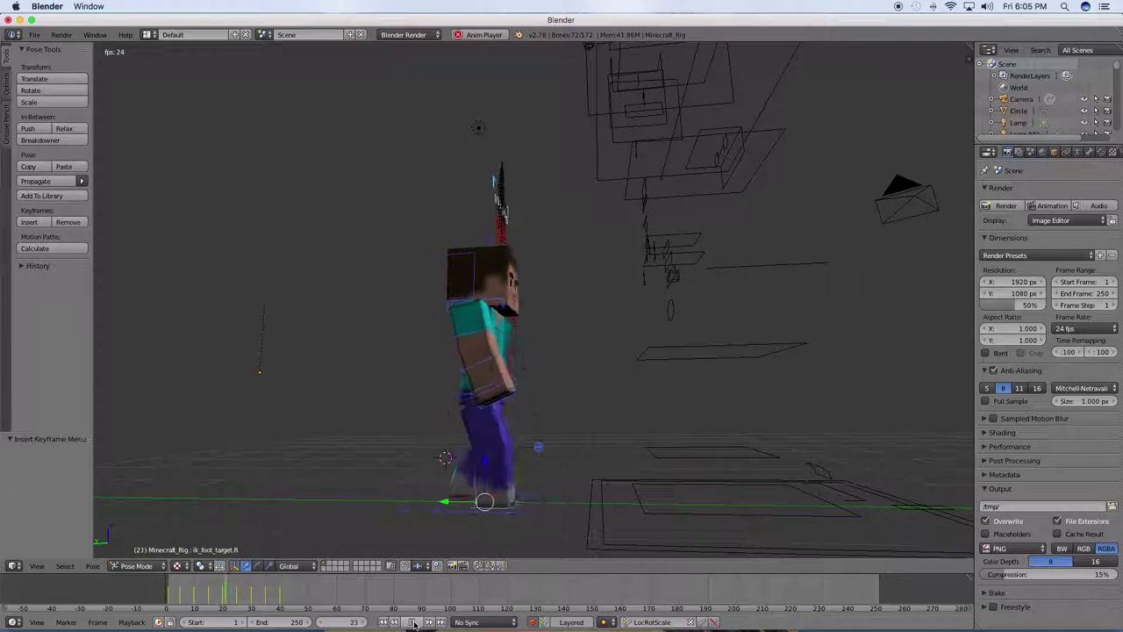
pyautogui.click(411, 622)
pyautogui.click(220, 595)
pyautogui.moveTo(219, 595); pyautogui.dragTo(180, 591)
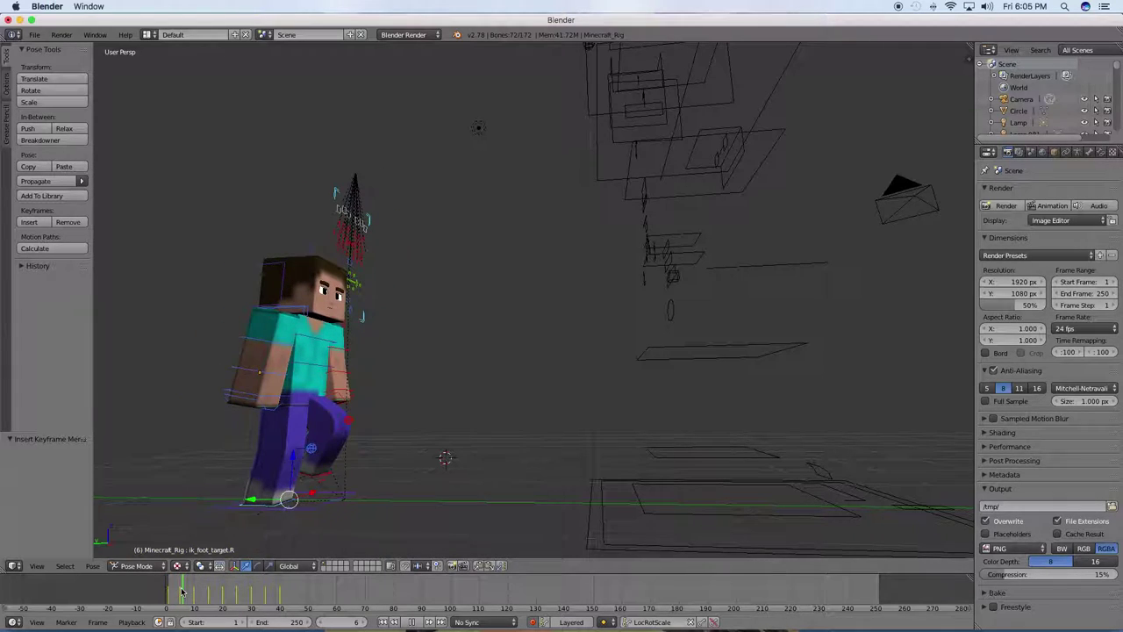
# Step: Swing Steve's right upper arm 8.327° about X and preview it
pyautogui.rightClick(259, 340)
pyautogui.click(257, 565)
pyautogui.moveTo(301, 313); pyautogui.dragTo(302, 360)
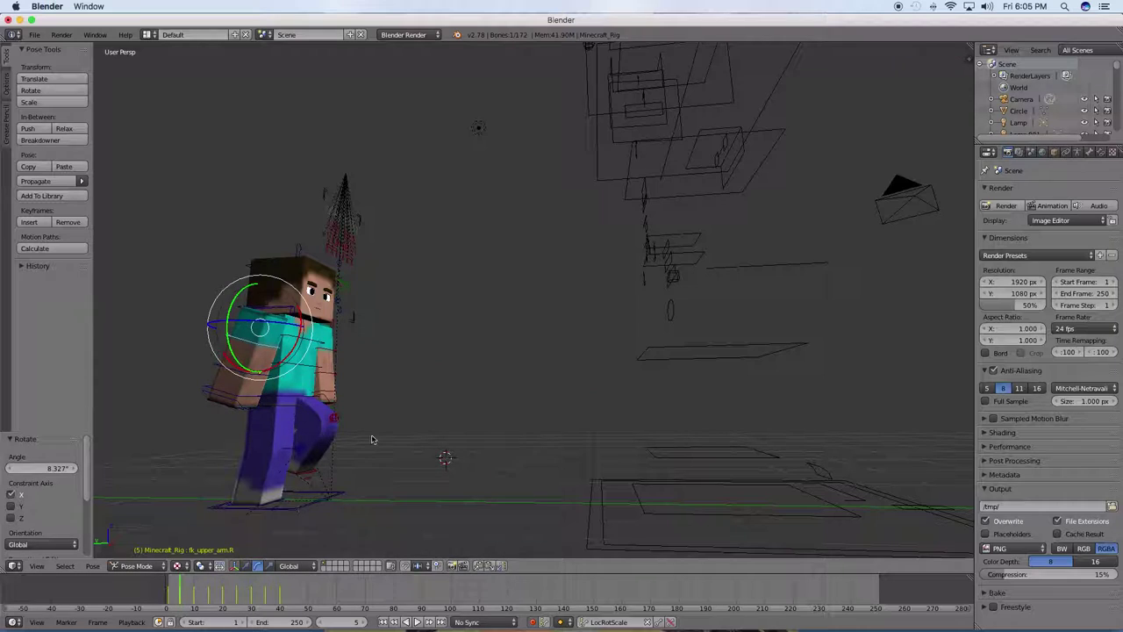
pyautogui.moveTo(182, 588)
pyautogui.mouseDown()
pyautogui.moveTo(244, 592)
pyautogui.moveTo(168, 597)
pyautogui.mouseUp()
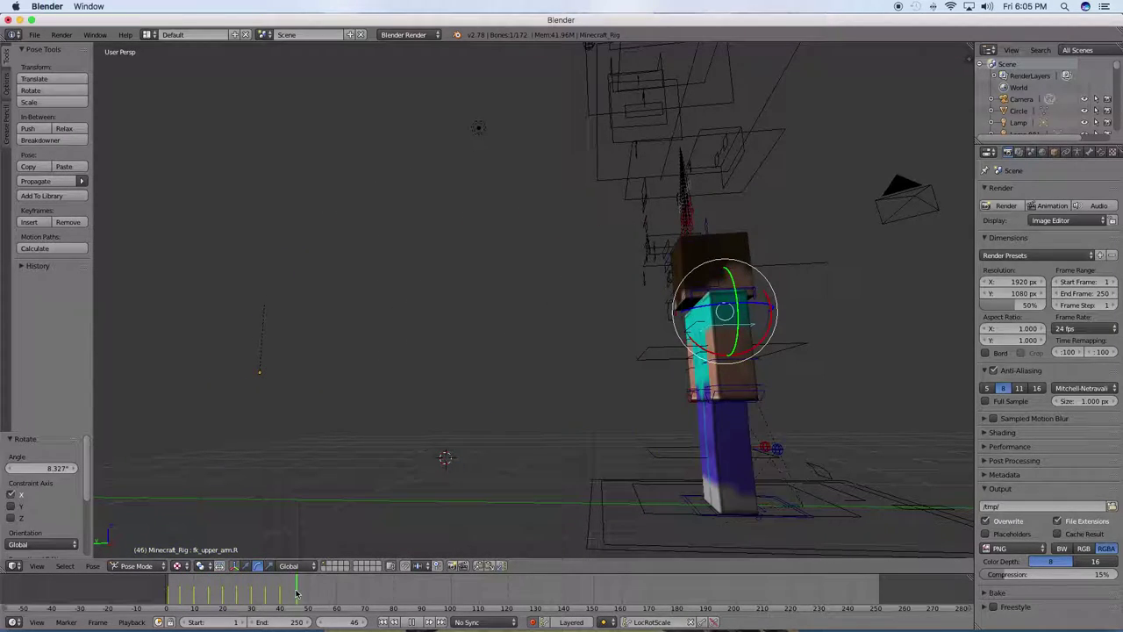
# Step: Replay the walk cycle, rewind to frame 0 and orbit around the character
pyautogui.click(422, 622)
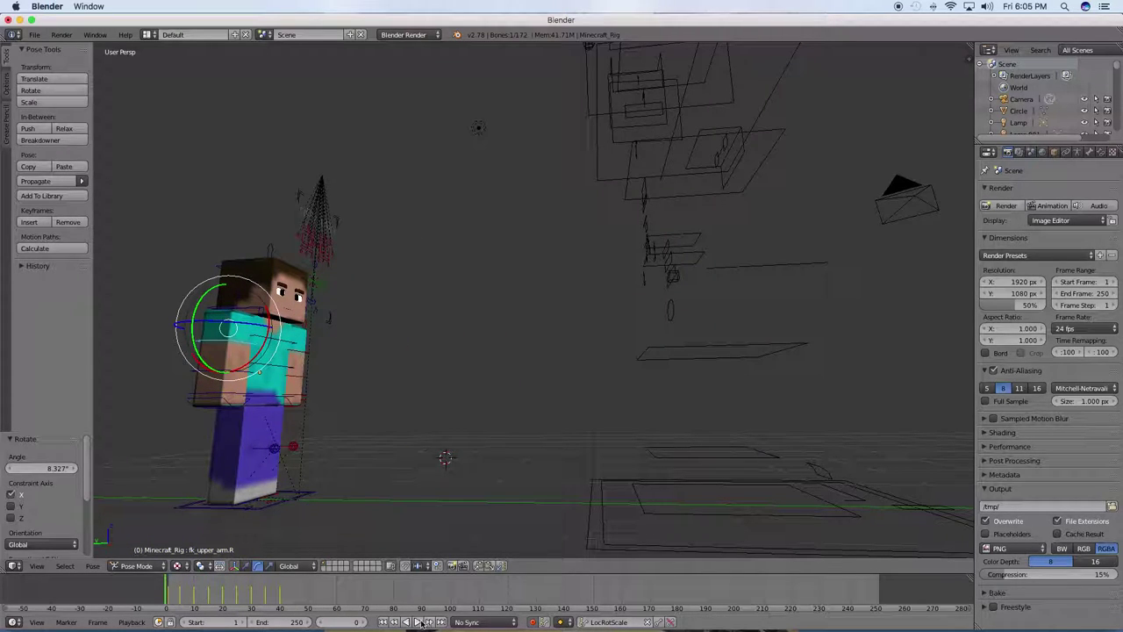
pyautogui.click(410, 622)
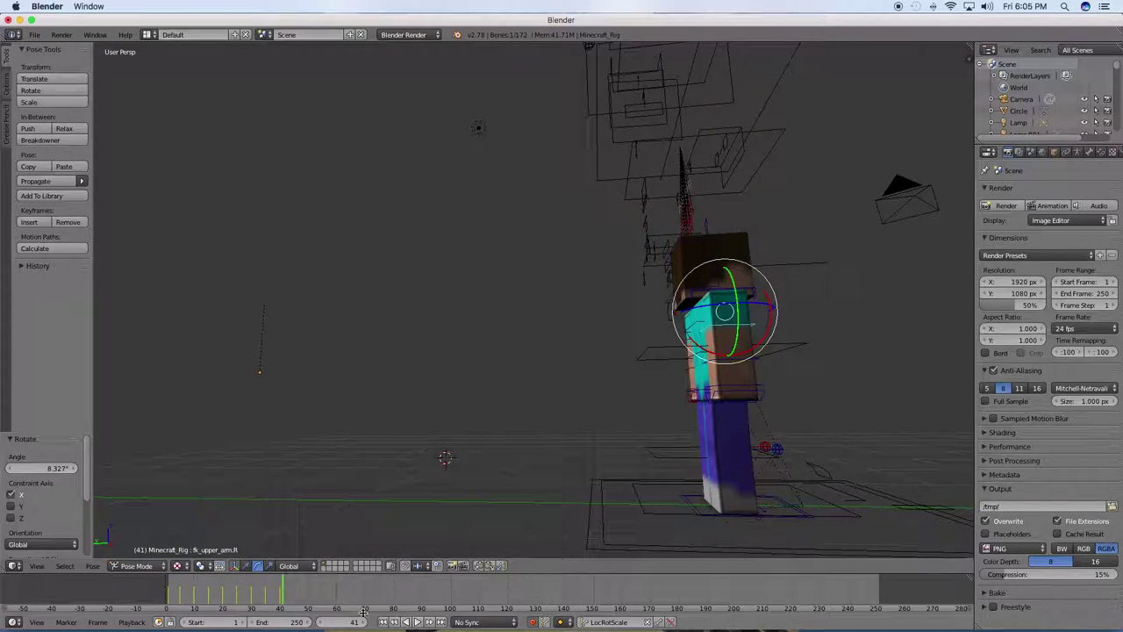
pyautogui.moveTo(263, 592); pyautogui.dragTo(167, 590)
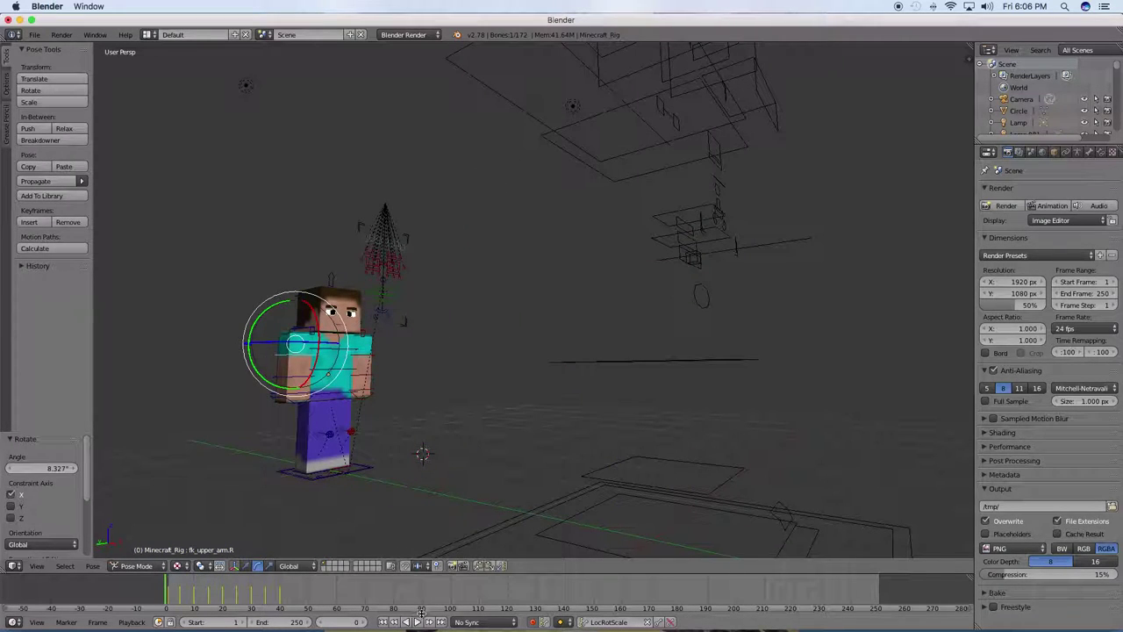
pyautogui.click(417, 622)
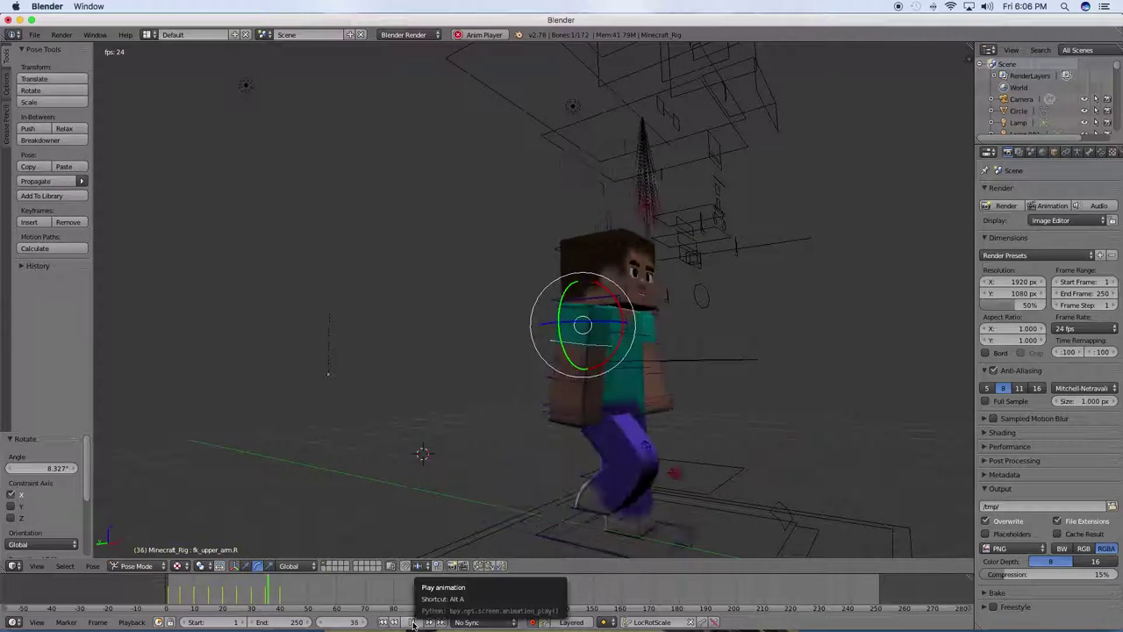
pyautogui.moveTo(232, 595); pyautogui.dragTo(136, 597)
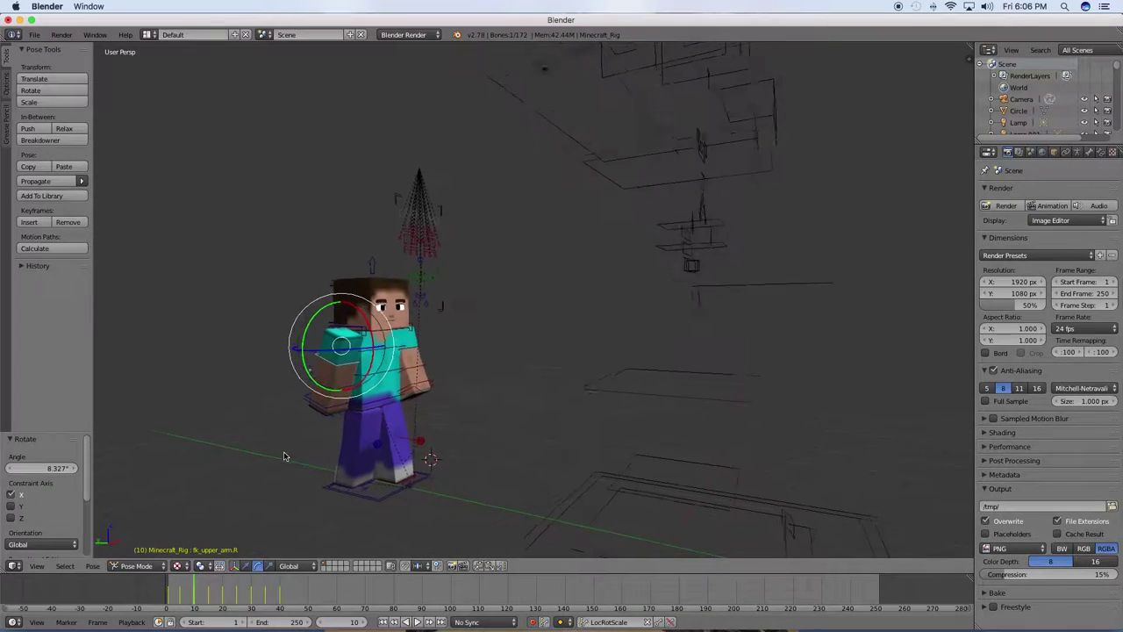
pyautogui.moveTo(284, 456); pyautogui.dragTo(230, 474, button='middle')
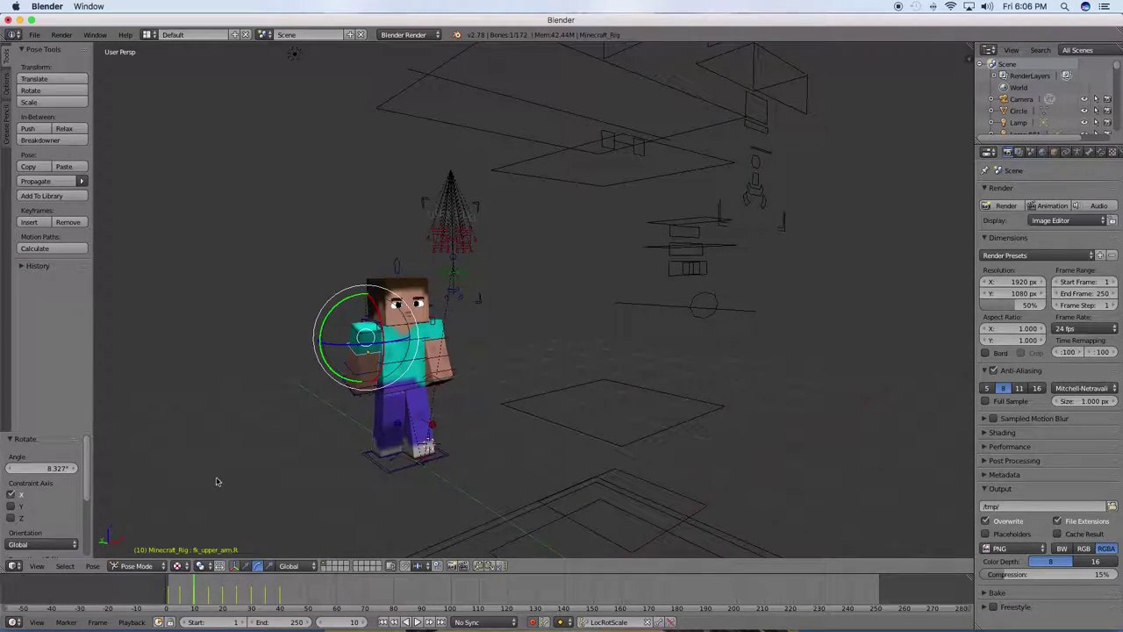
pyautogui.click(13, 565)
pyautogui.click(14, 566)
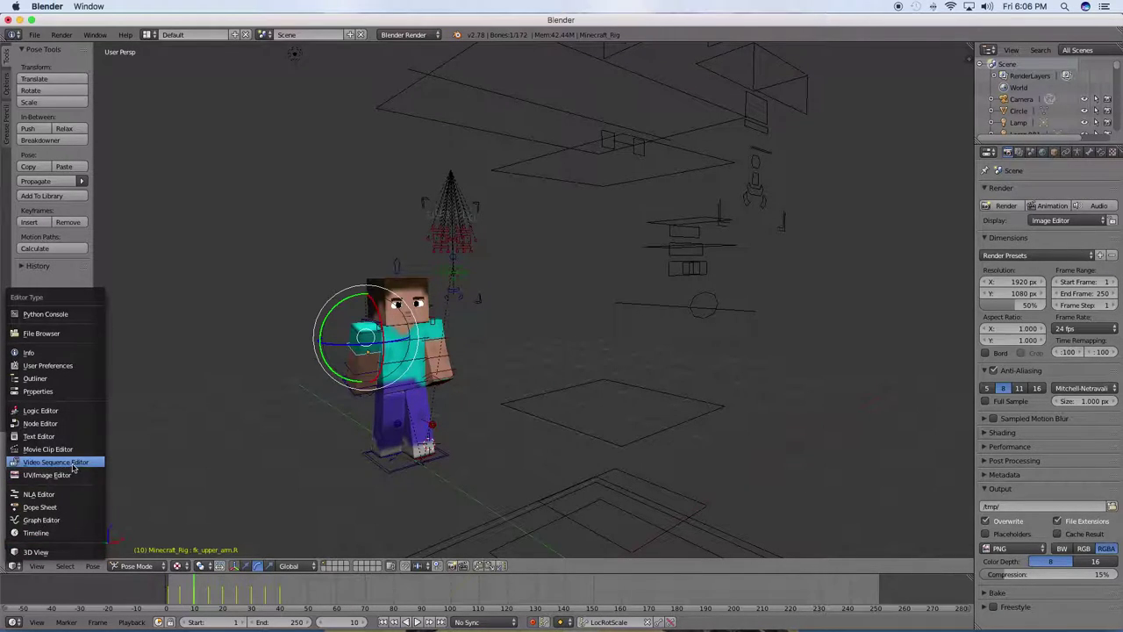
# Step: Switch to the Video Sequence Editor and add Desktop/blender sound/minecraft sound/step/stone1.ogg at frame 10
pyautogui.click(55, 461)
pyautogui.click(124, 567)
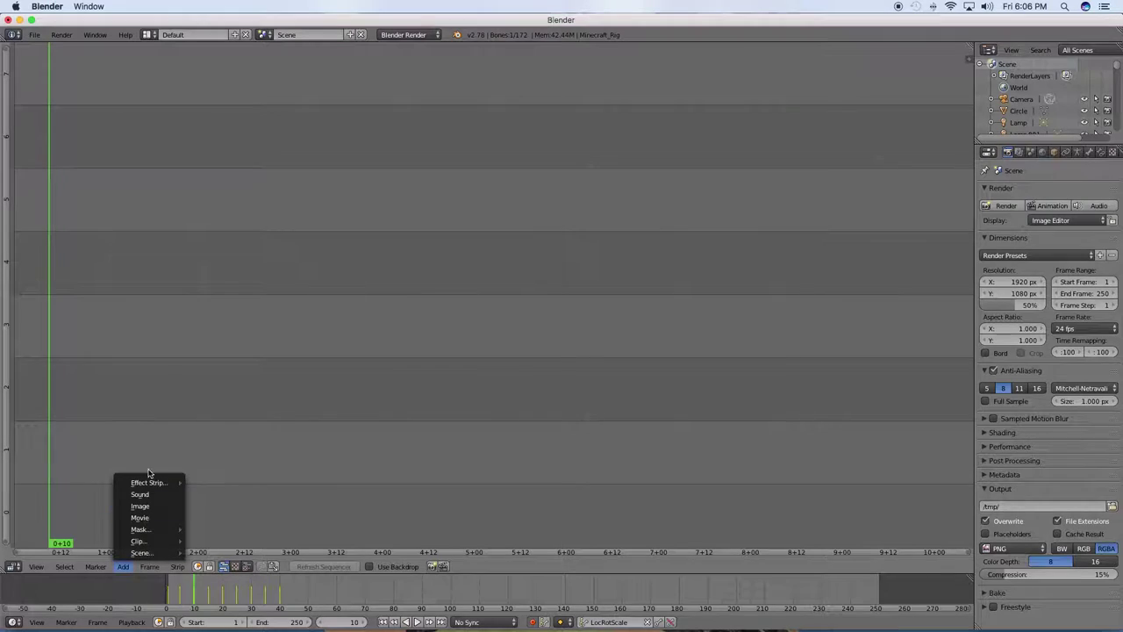
pyautogui.click(141, 497)
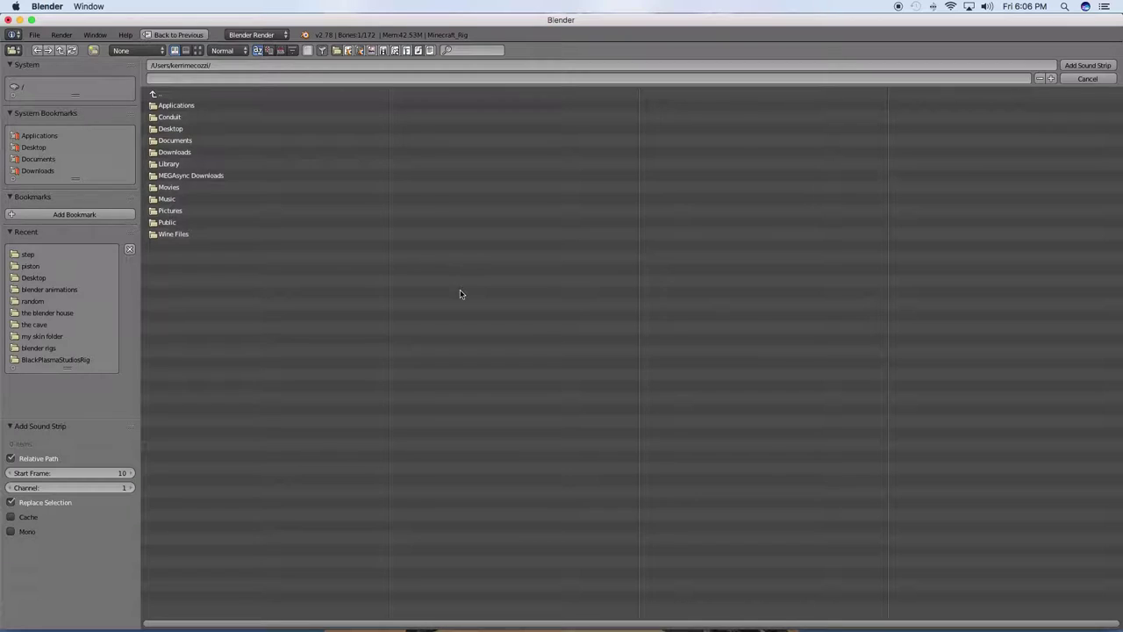
pyautogui.click(204, 129)
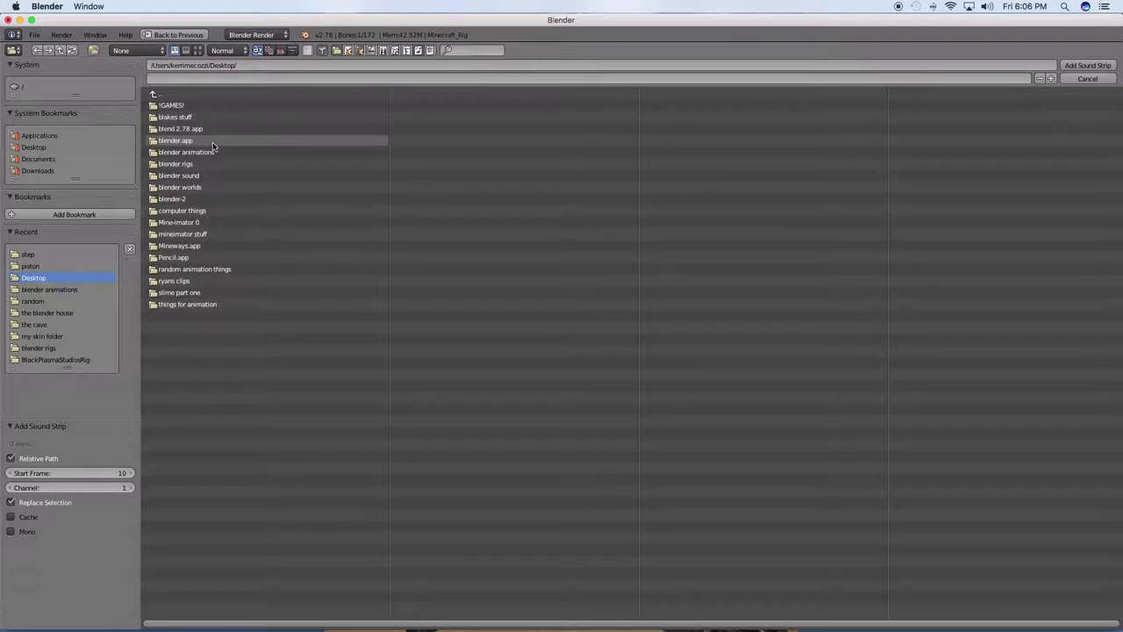
pyautogui.click(201, 175)
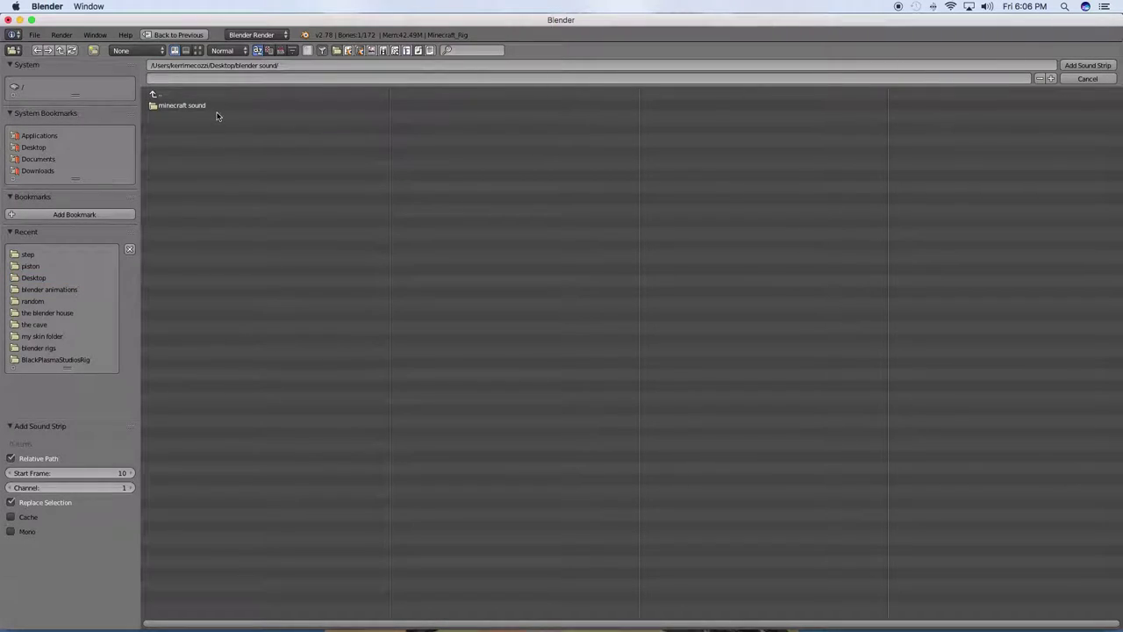
pyautogui.click(220, 108)
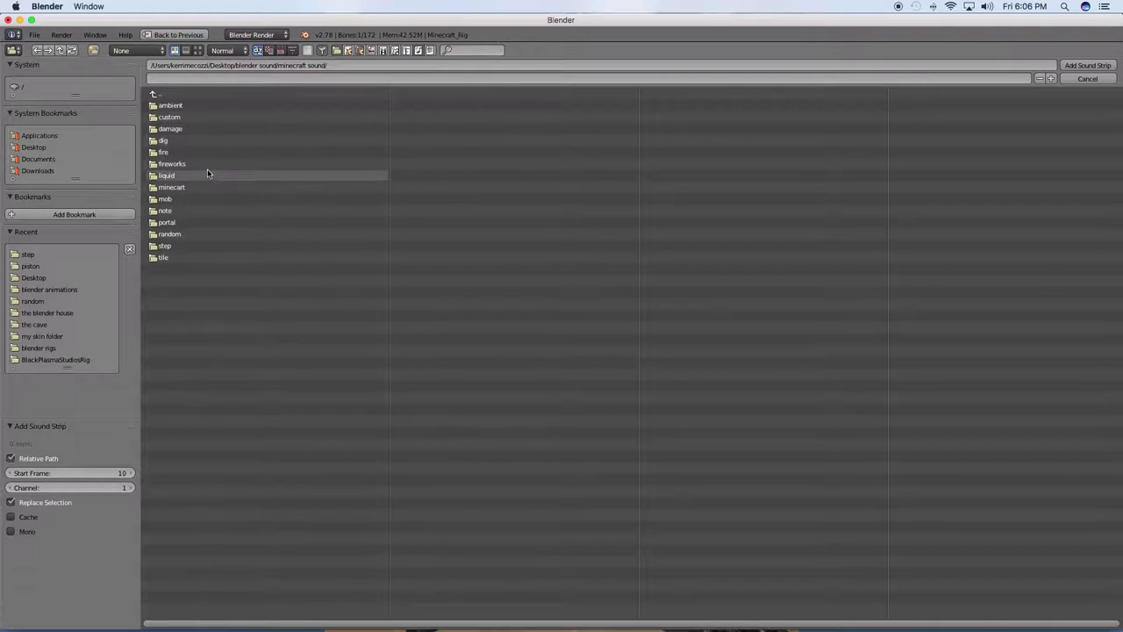
pyautogui.click(183, 247)
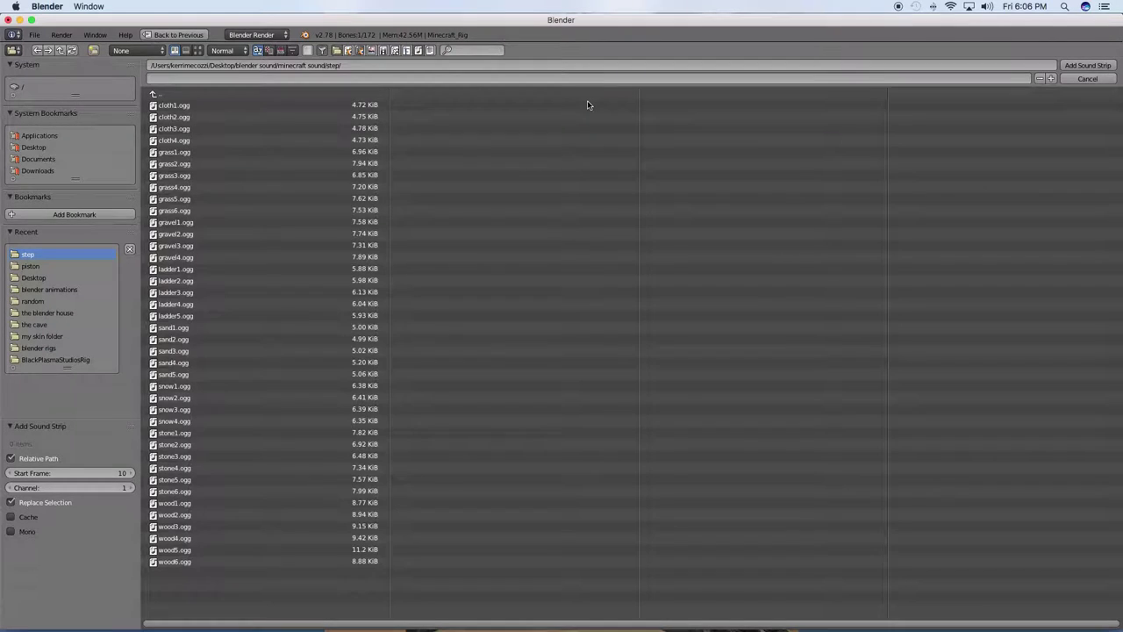
pyautogui.click(182, 432)
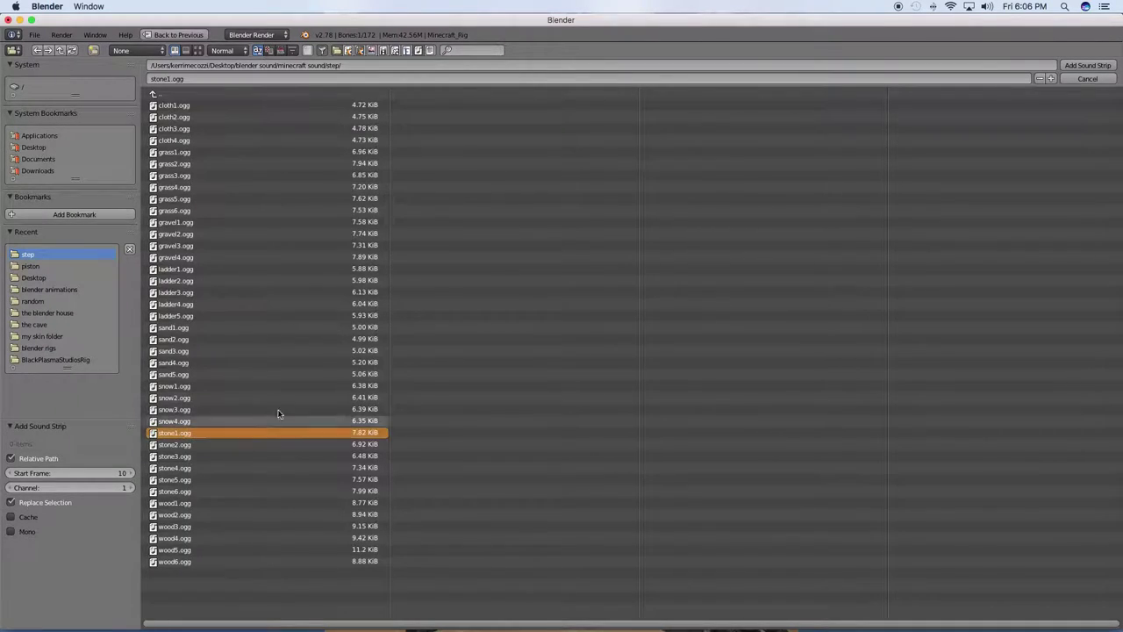
pyautogui.click(1087, 66)
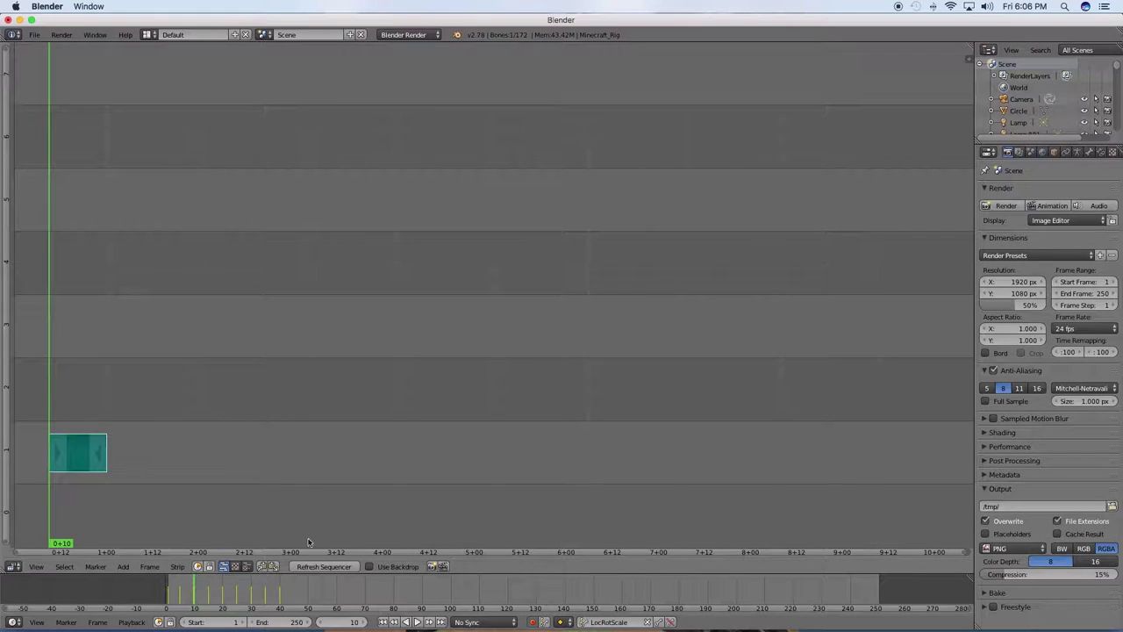
# Step: Add stone2.ogg at frame 20 and stone3.ogg at frame 30 as sound strips
pyautogui.click(224, 583)
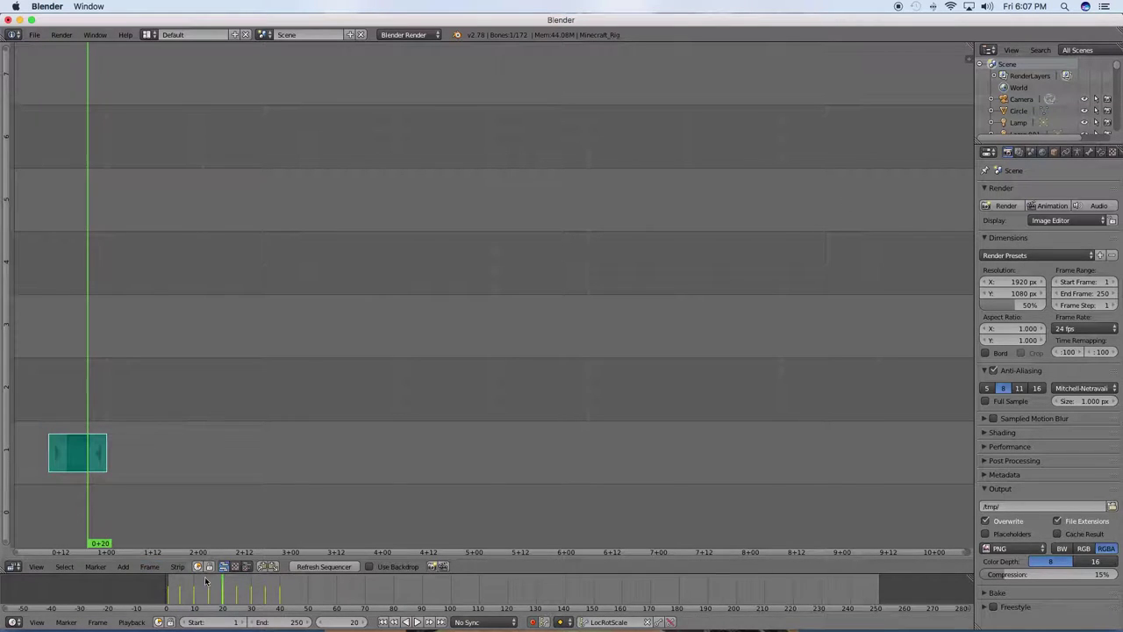
pyautogui.click(123, 567)
pyautogui.click(156, 494)
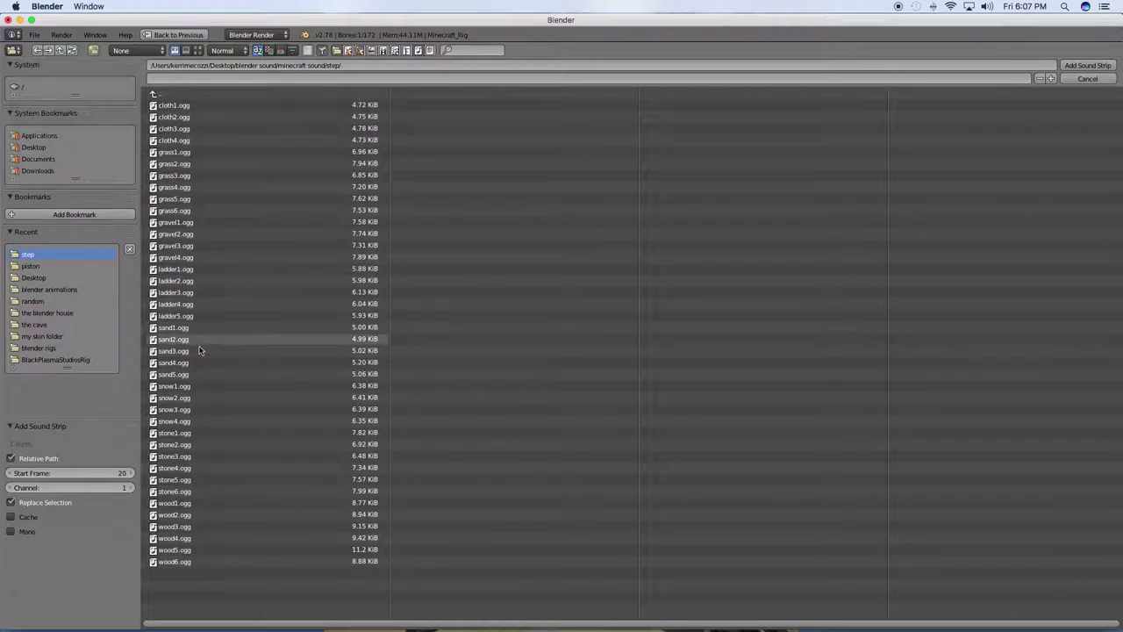
pyautogui.click(186, 443)
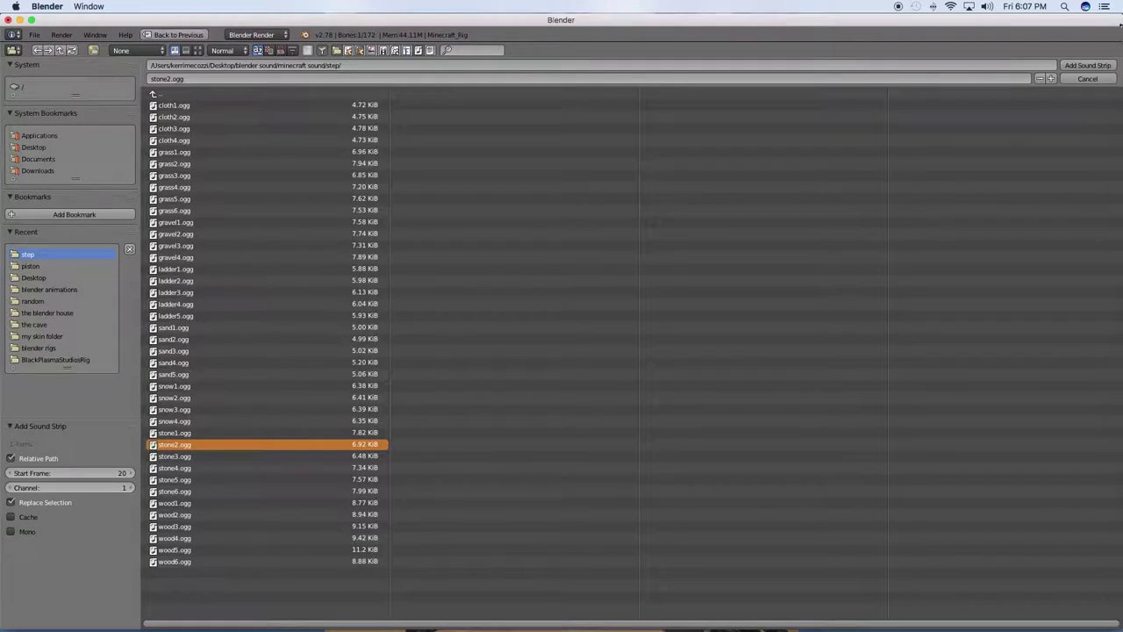
pyautogui.click(1087, 66)
pyautogui.click(253, 599)
pyautogui.click(128, 569)
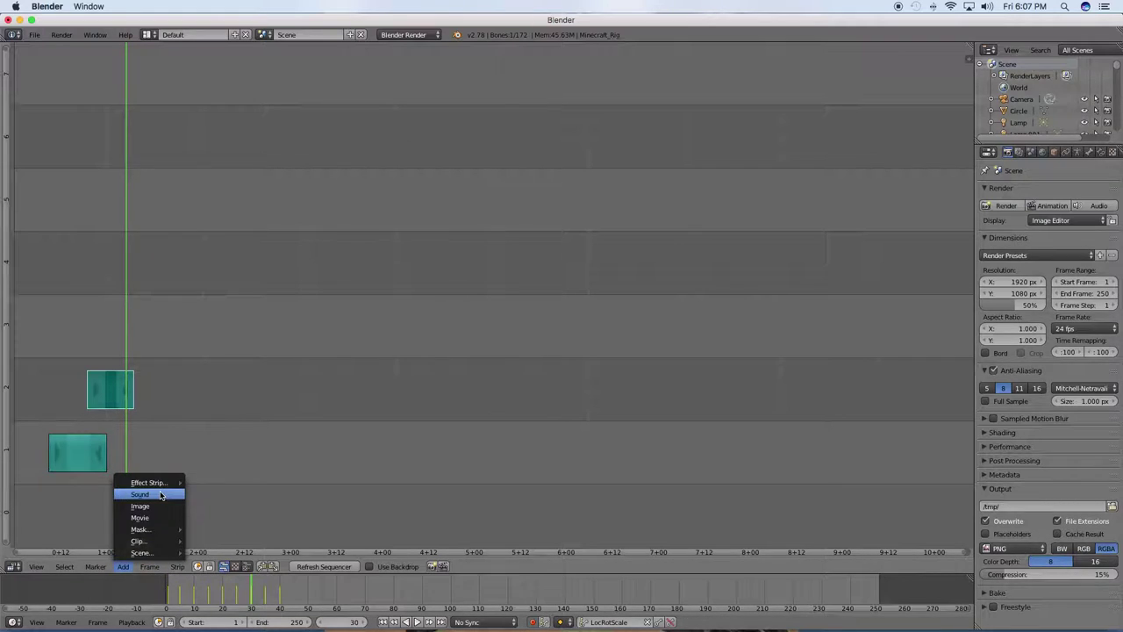
pyautogui.click(140, 494)
pyautogui.click(180, 455)
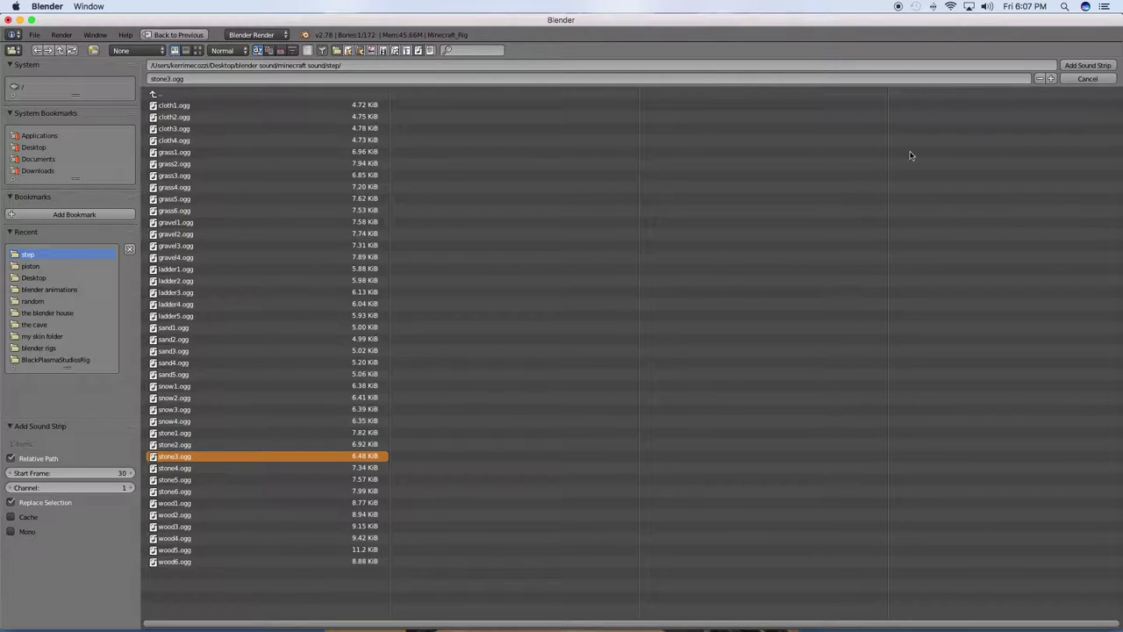
pyautogui.click(1088, 65)
# Step: Add stone4.ogg as a sound strip at frame 40
pyautogui.click(280, 596)
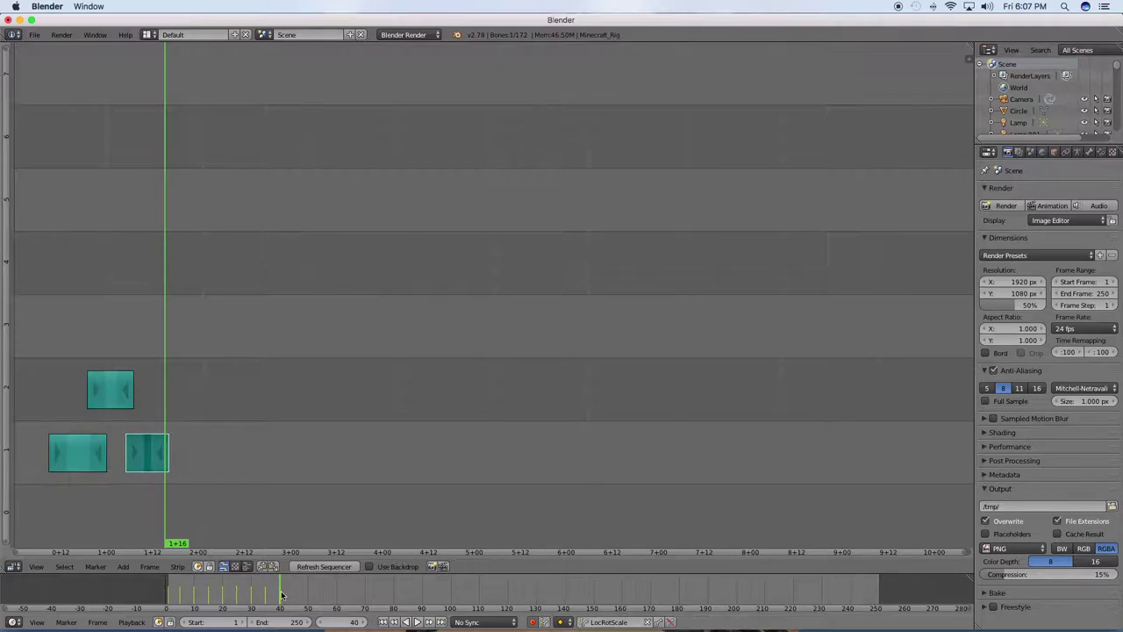
pyautogui.click(128, 569)
pyautogui.click(141, 496)
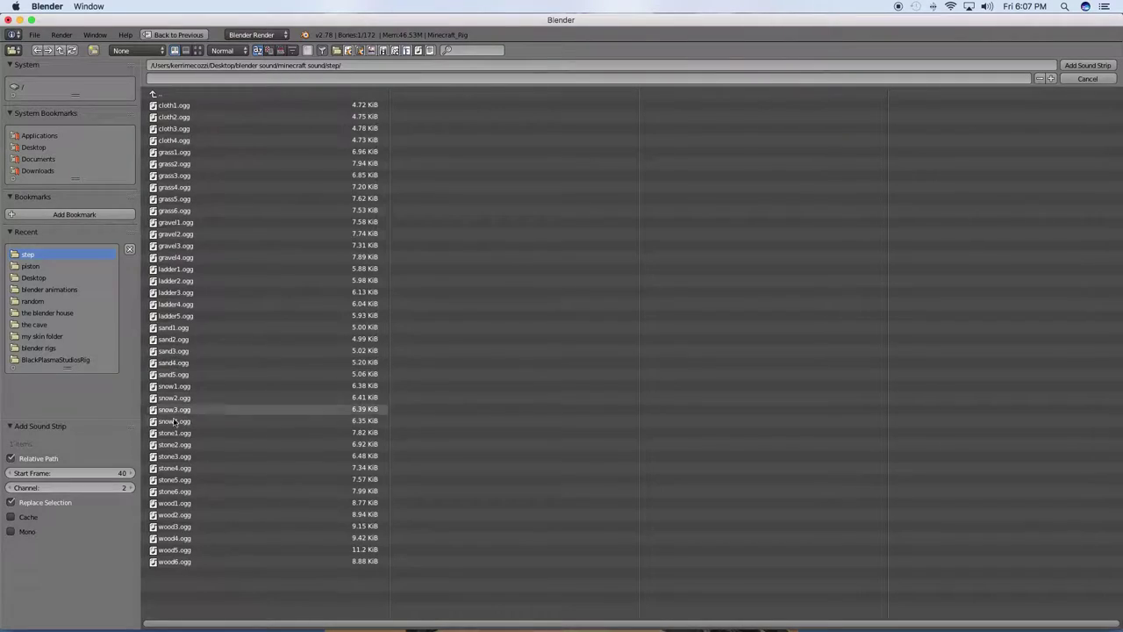
pyautogui.click(189, 467)
pyautogui.click(1088, 65)
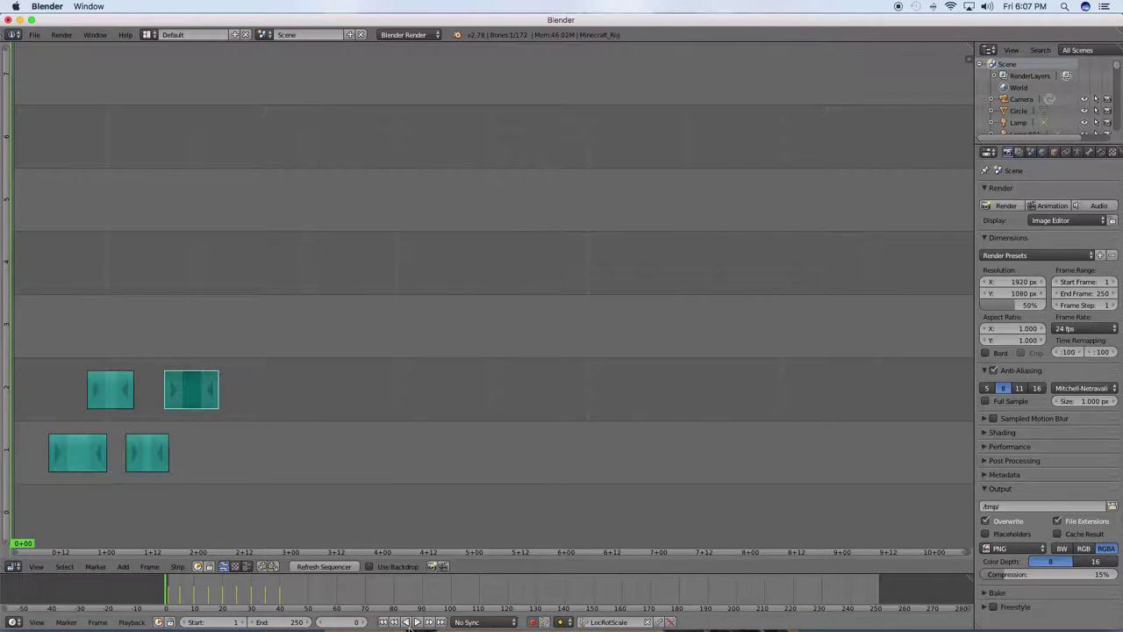
# Step: Play back the four step sounds, stop, and rewind to frame 0
pyautogui.click(418, 622)
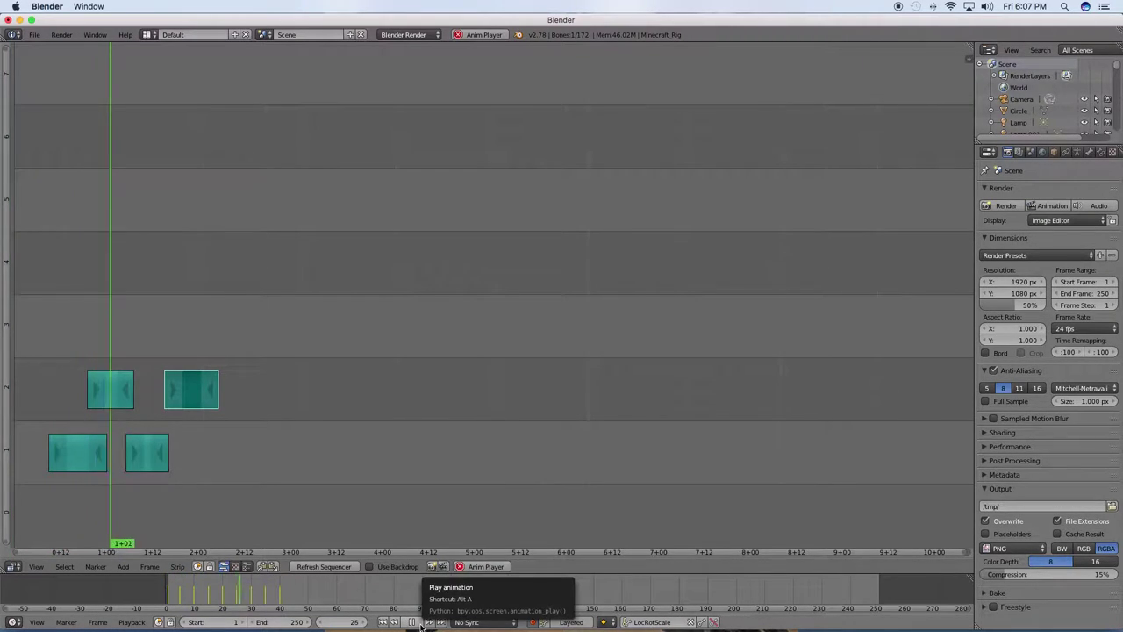
pyautogui.hotkey('alt', 'a')
pyautogui.click(236, 477)
pyautogui.moveTo(236, 476); pyautogui.dragTo(15, 476)
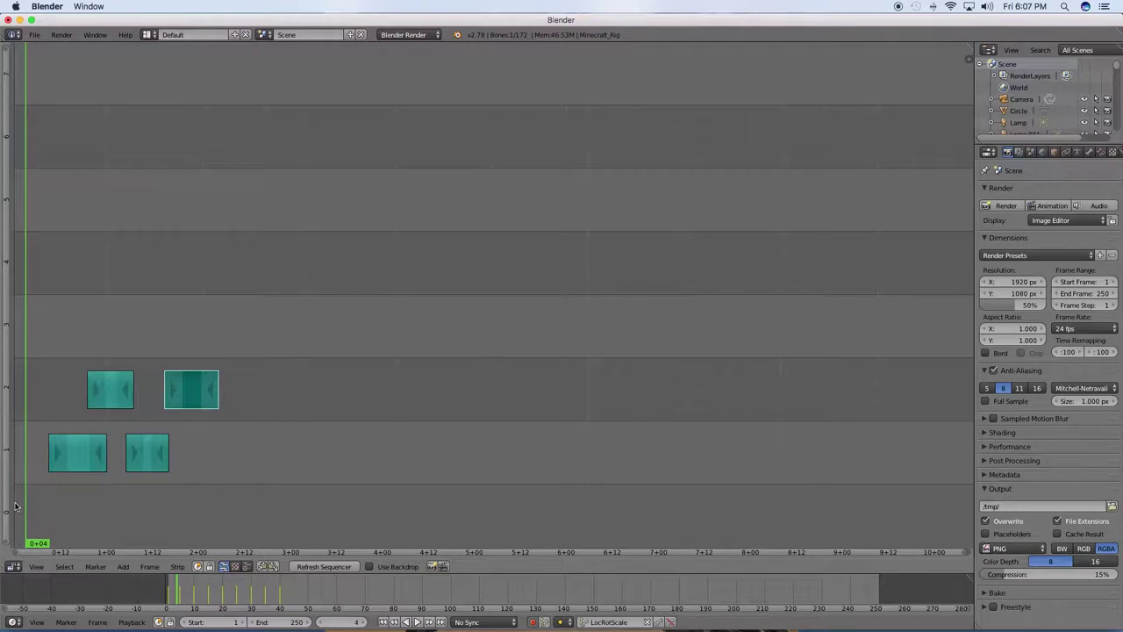
pyautogui.click(13, 566)
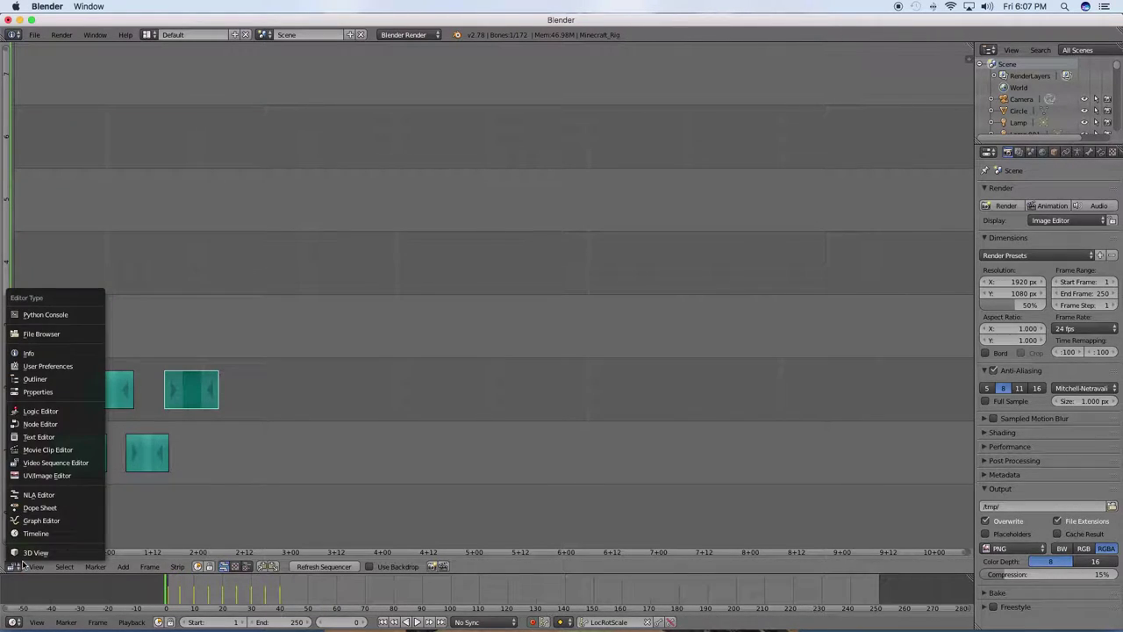
# Step: Return to the 3D View, play Steve's walk, rewind to frame 0, and orbit and zoom the view
pyautogui.click(35, 551)
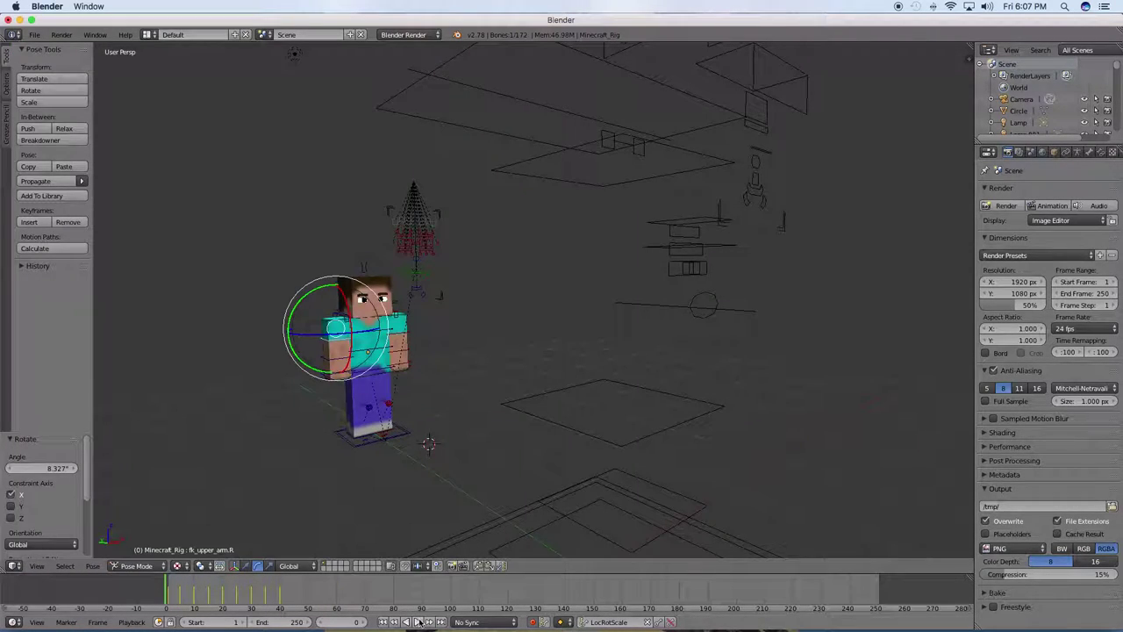
pyautogui.click(417, 622)
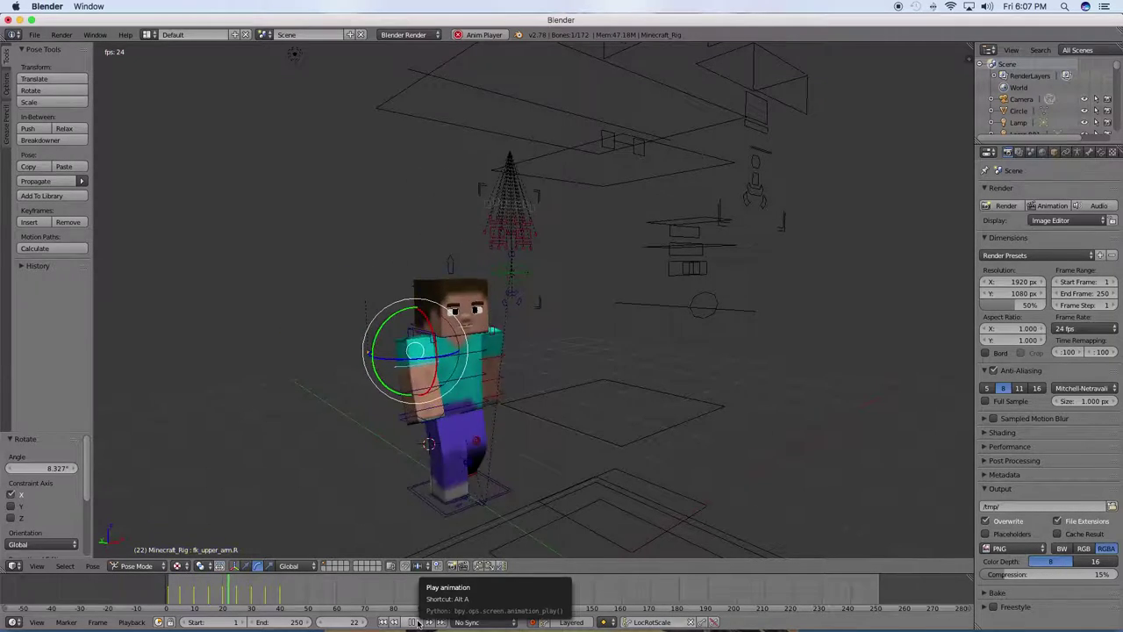
pyautogui.click(417, 622)
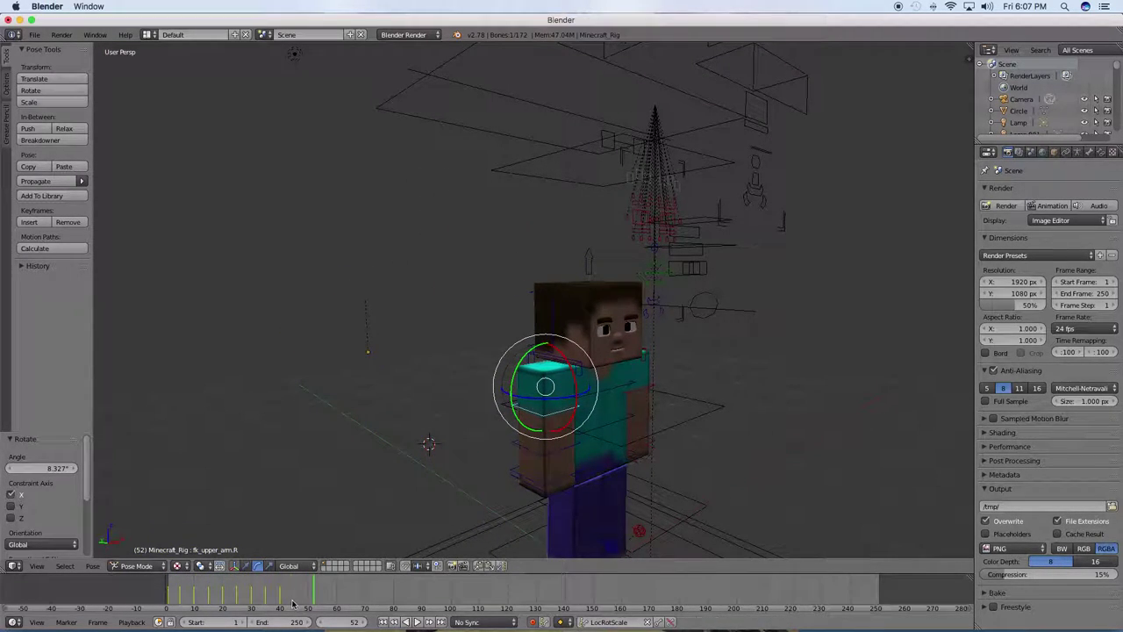
pyautogui.moveTo(296, 605); pyautogui.dragTo(170, 595)
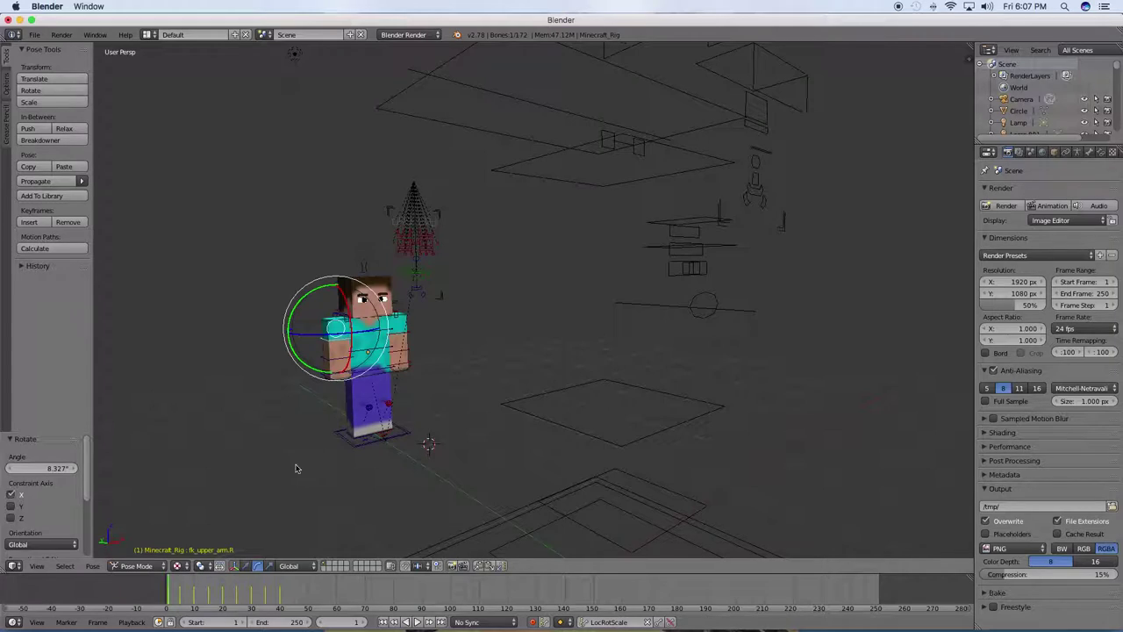
pyautogui.moveTo(363, 409); pyautogui.dragTo(391, 443, button='middle')
pyautogui.scroll(-3, 391, 444)
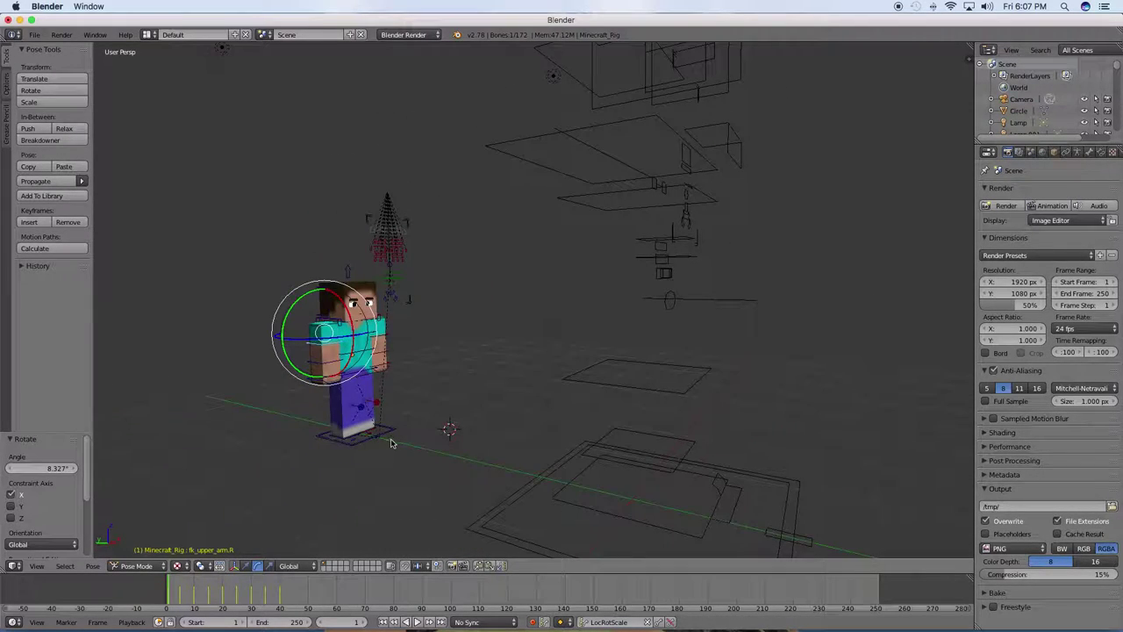